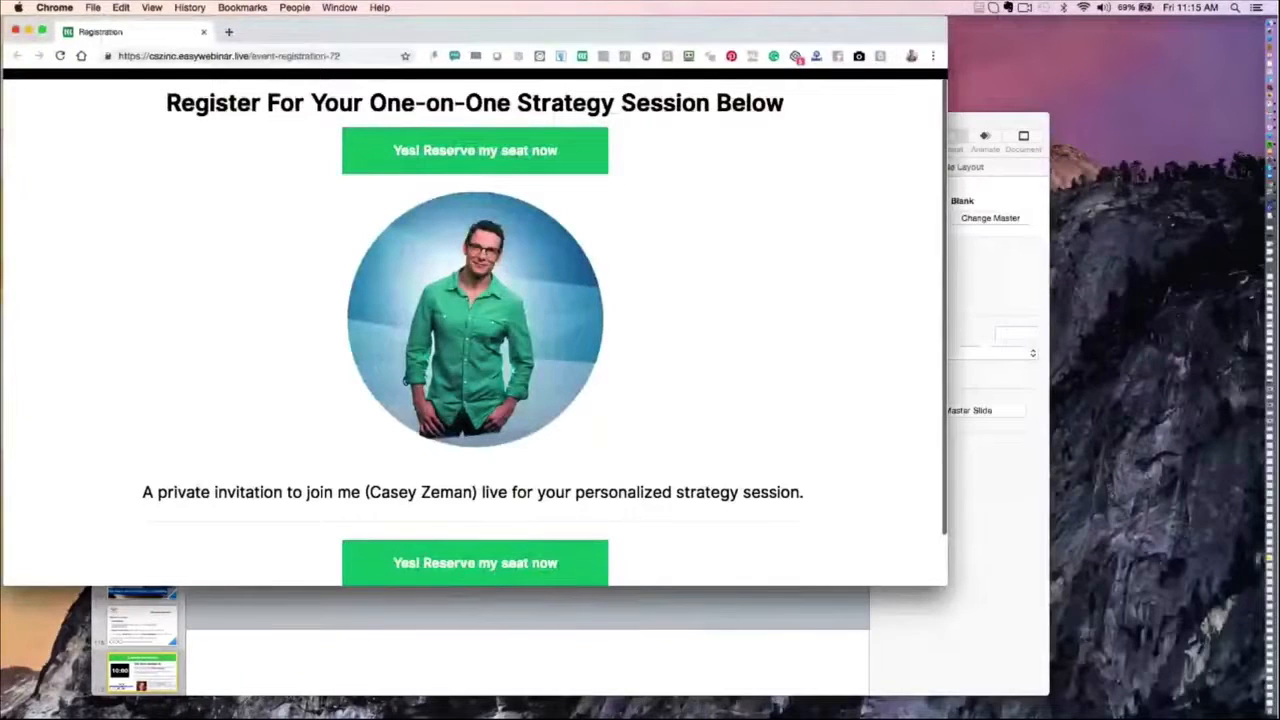
scroll(480, 155, up, 1)
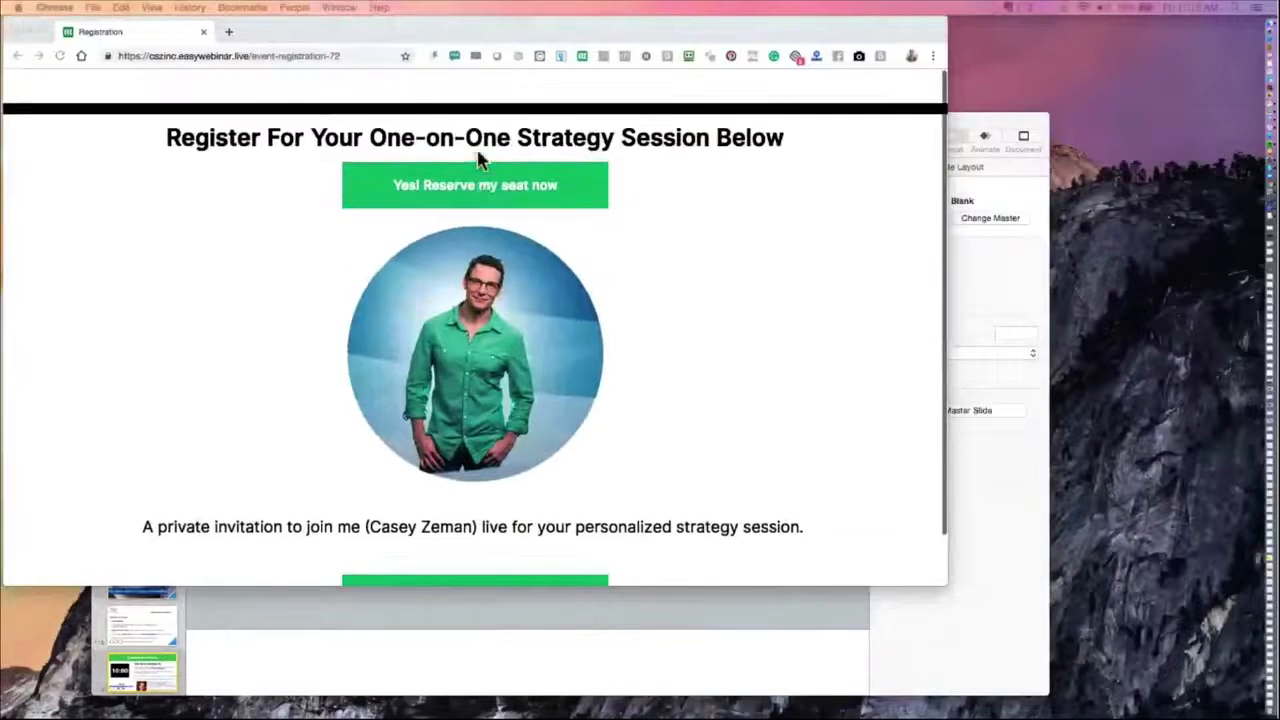
scroll(480, 159, up, 1)
scroll(470, 210, down, 2)
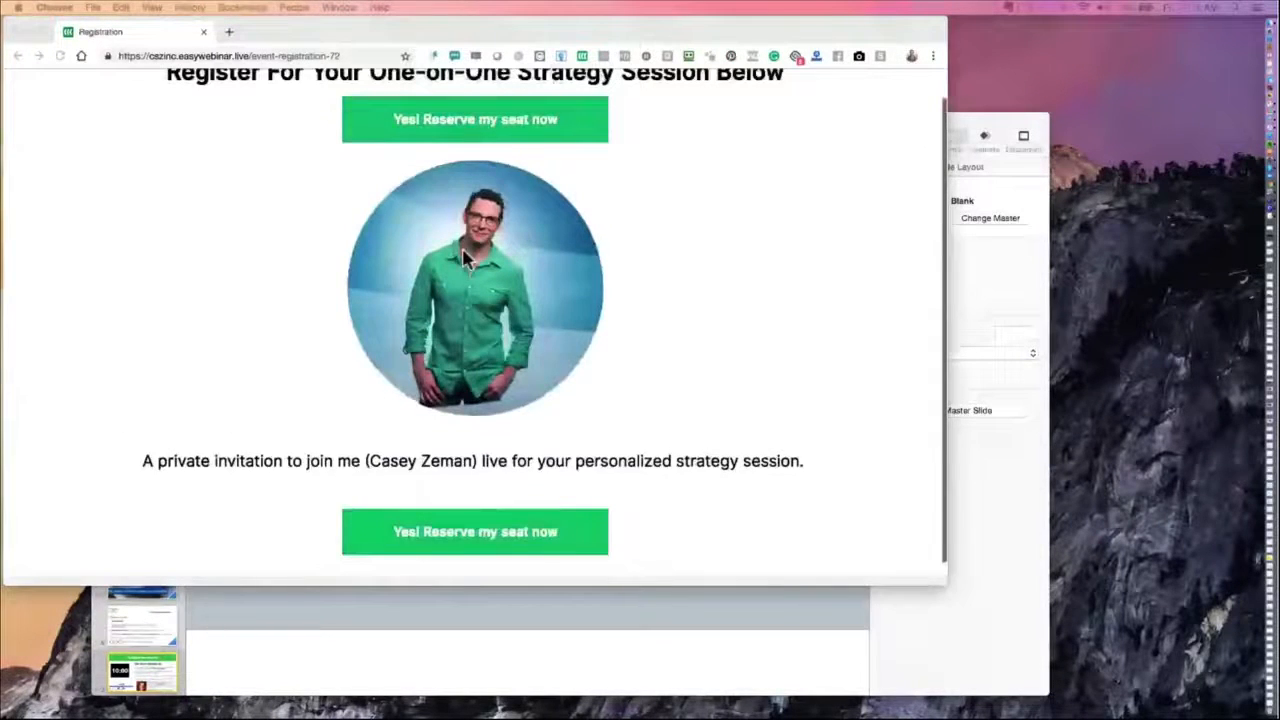
scroll(380, 210, up, 1)
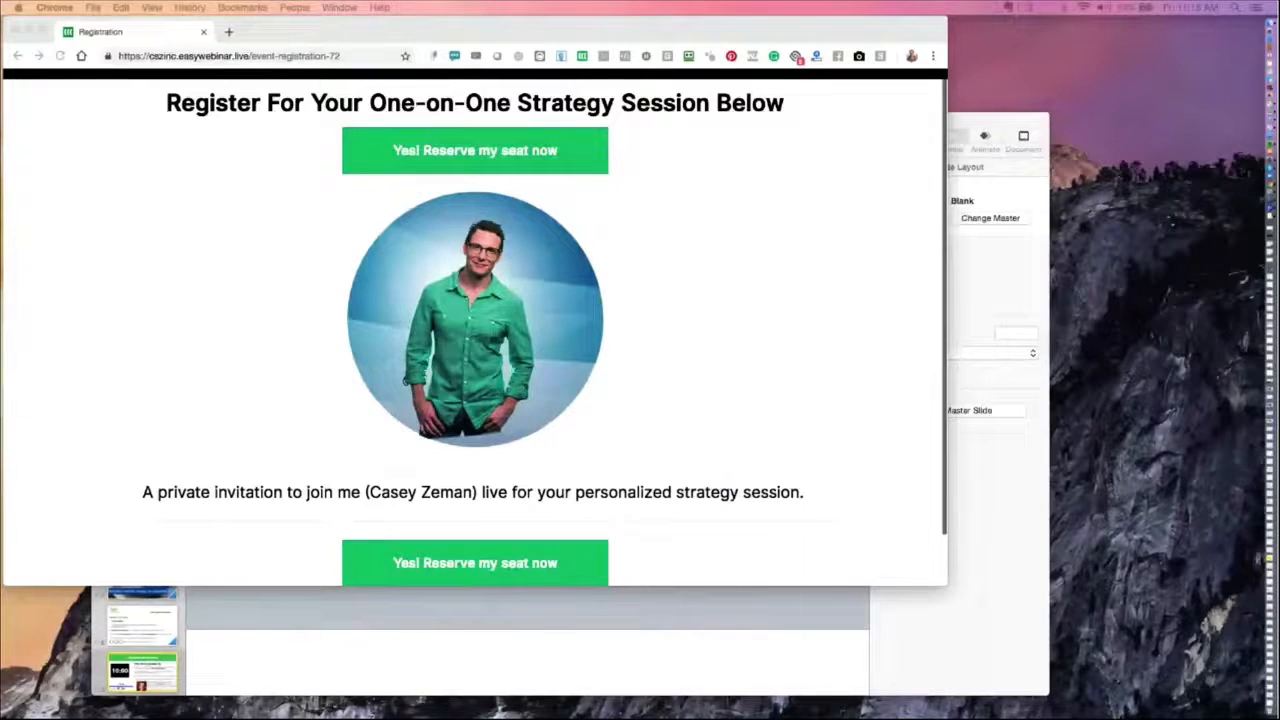
- Open the EasyWebinar home dashboard and enlarge the browser window to show the whole page
drag(2, 455, 450, 42)
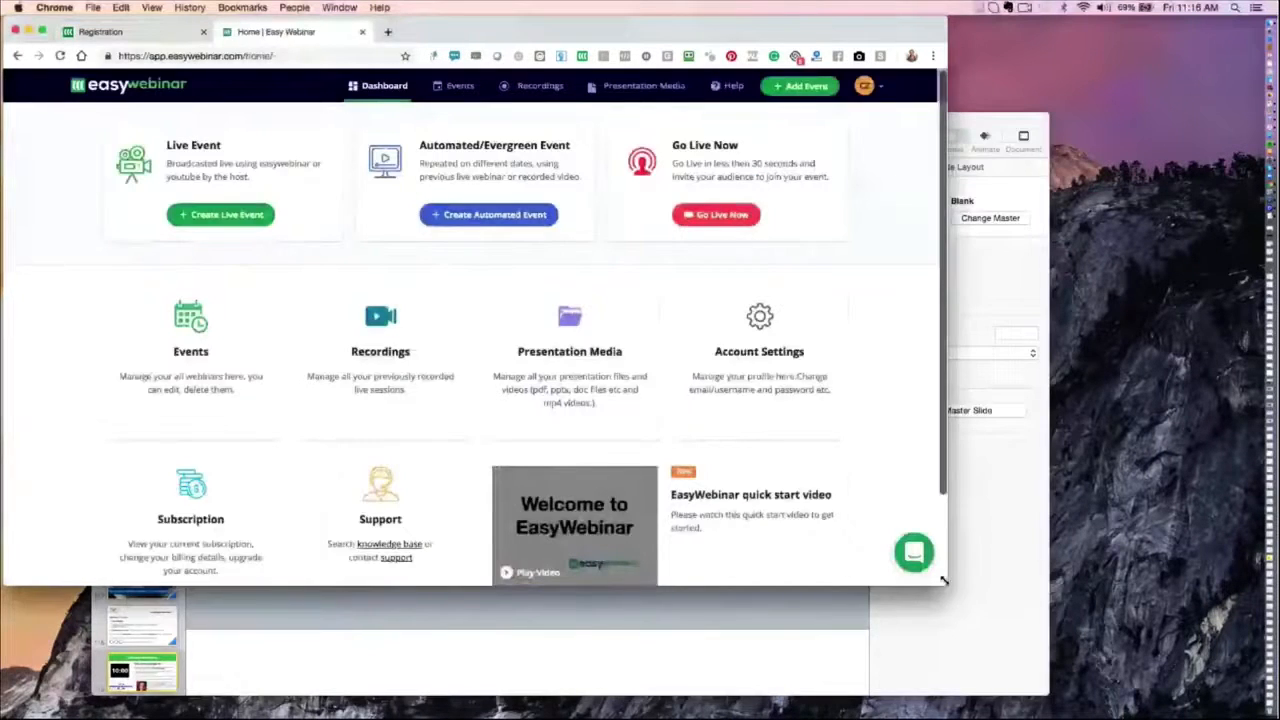
drag(946, 584, 1084, 716)
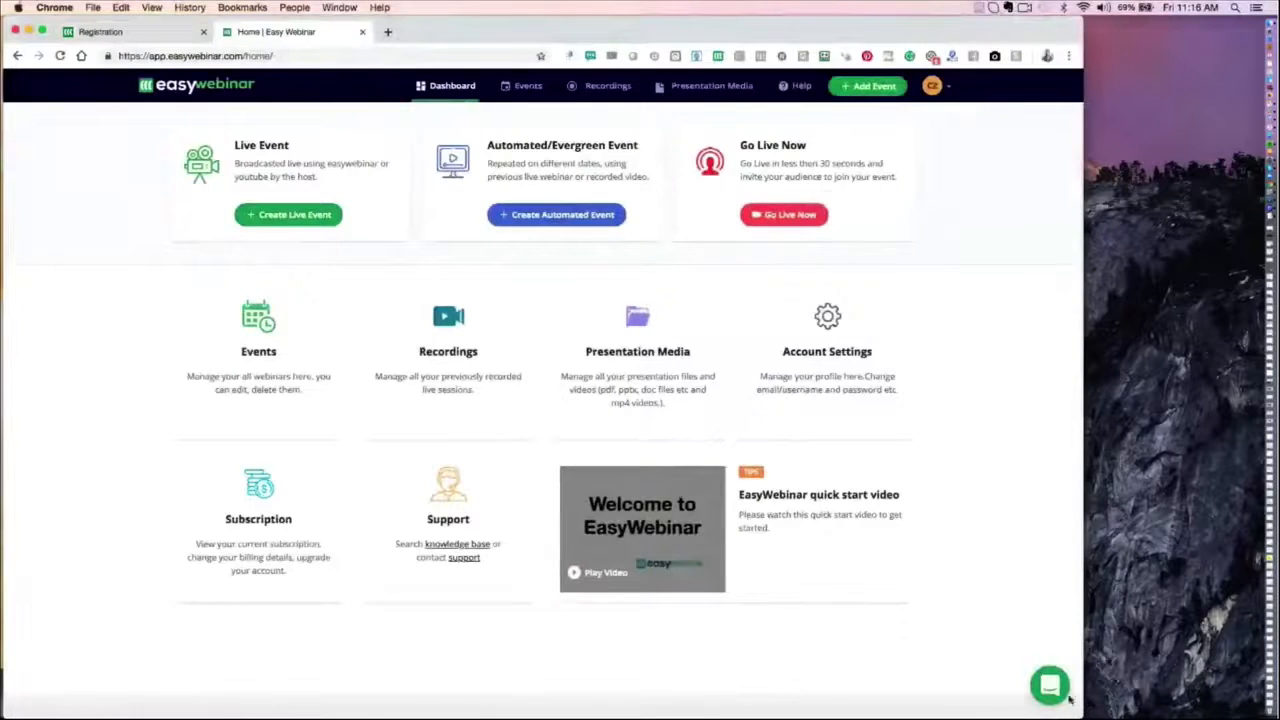
- Open the support chat, play and pause the EasyWebinar quick start video, and close both the video and the chat
click(1066, 696)
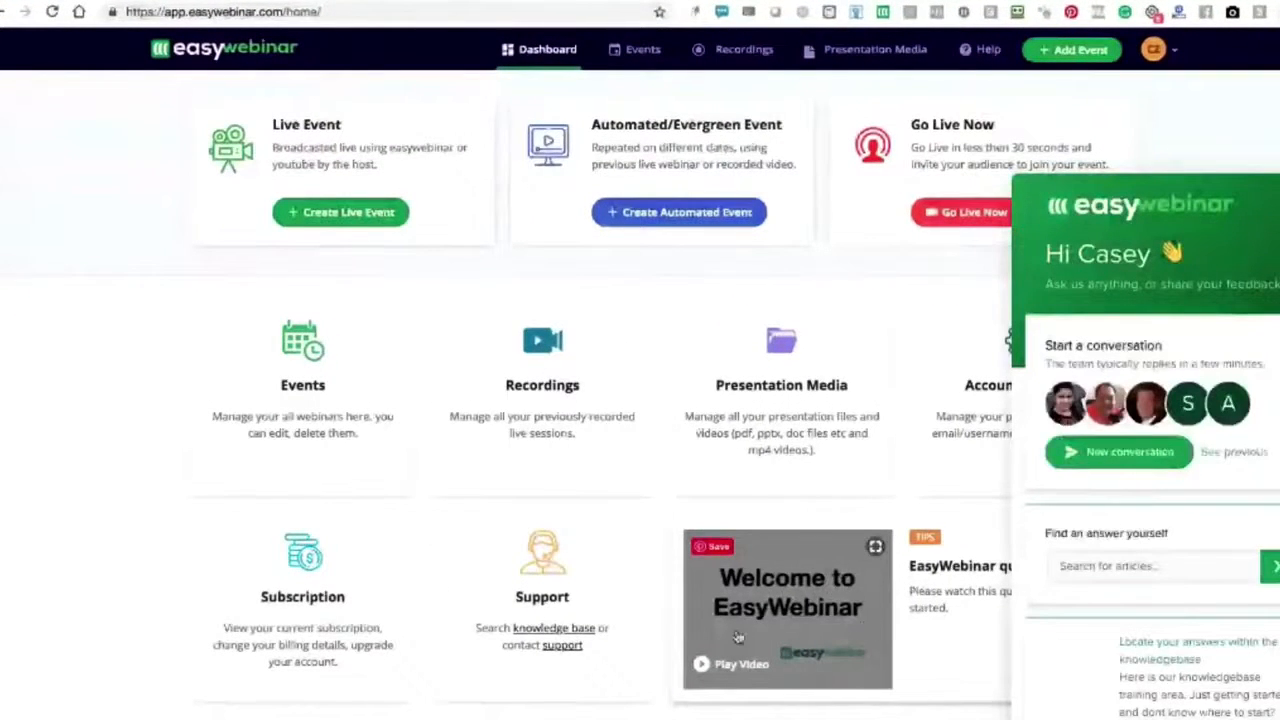
click(731, 634)
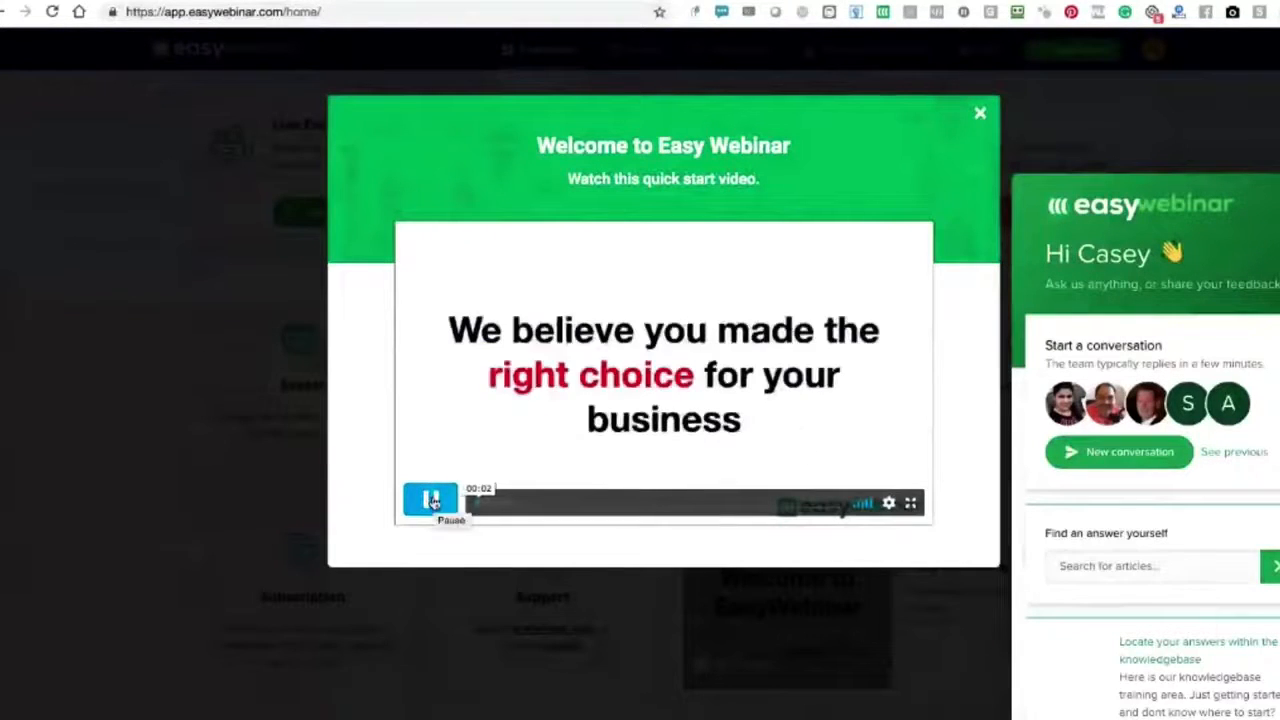
click(432, 500)
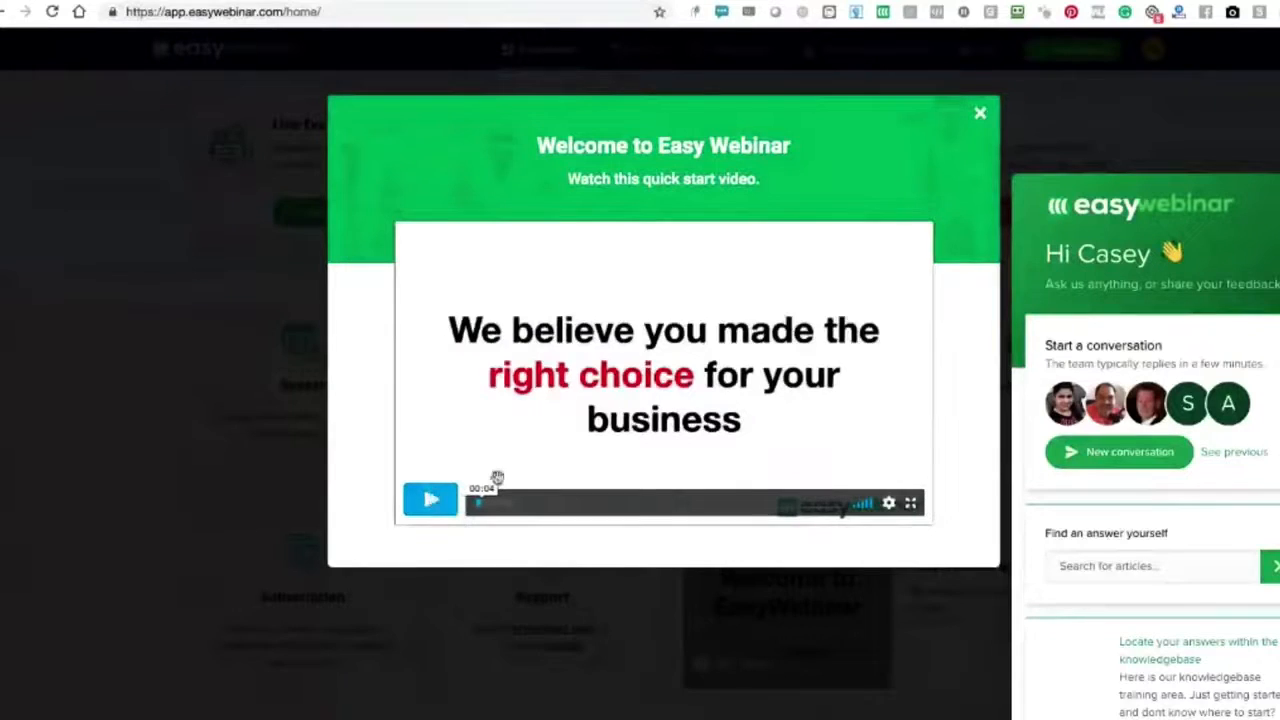
click(980, 113)
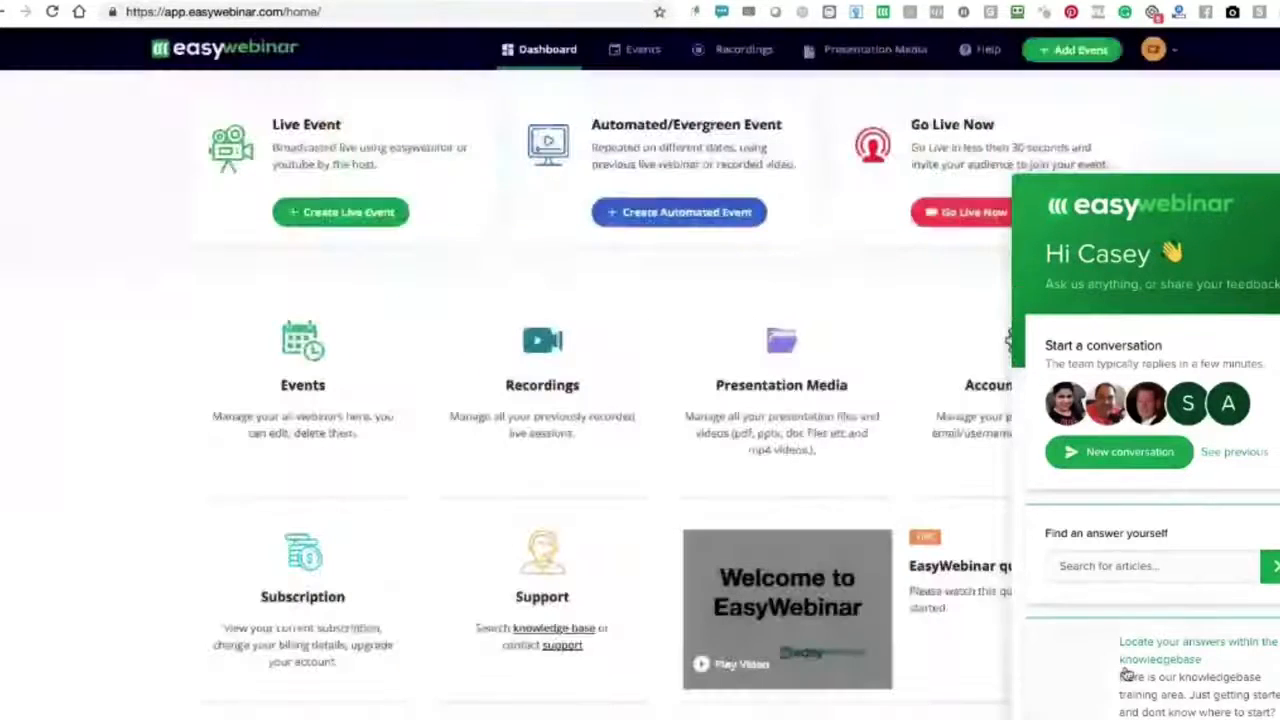
click(1270, 712)
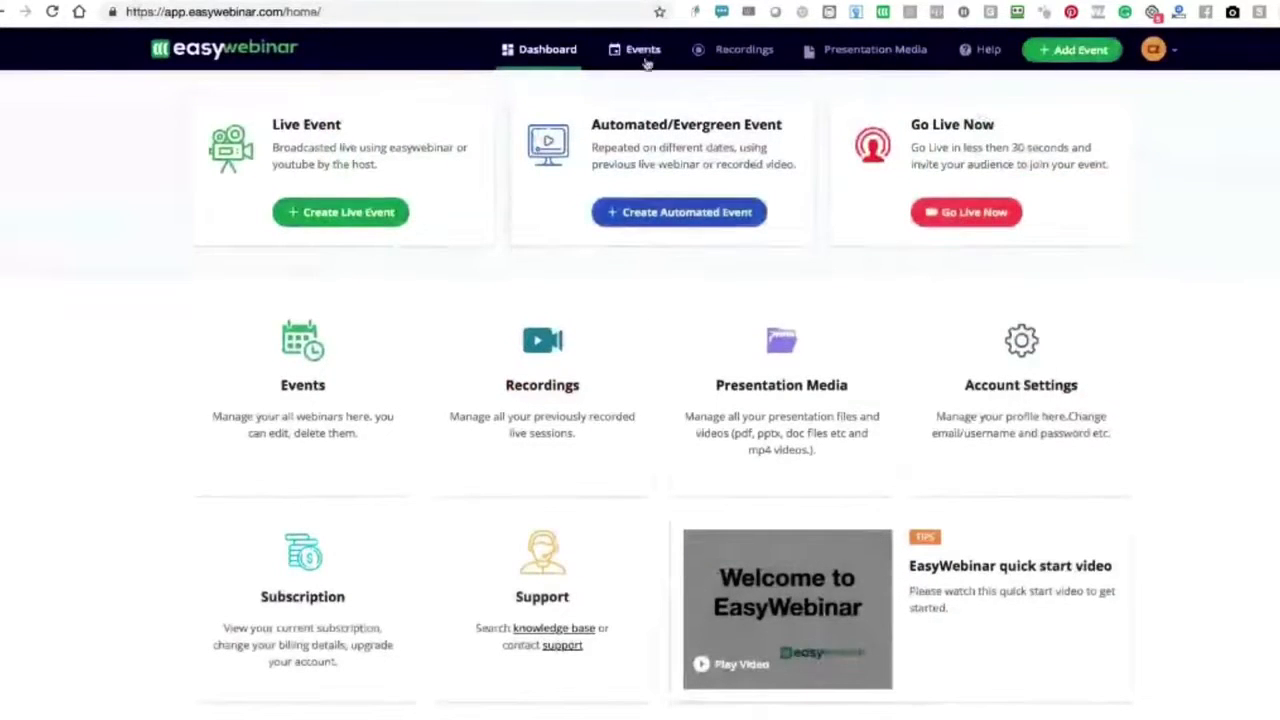
- Start a new Go Live Now event titled "Live on the fly" and proceed to the live stream video source choice
click(989, 214)
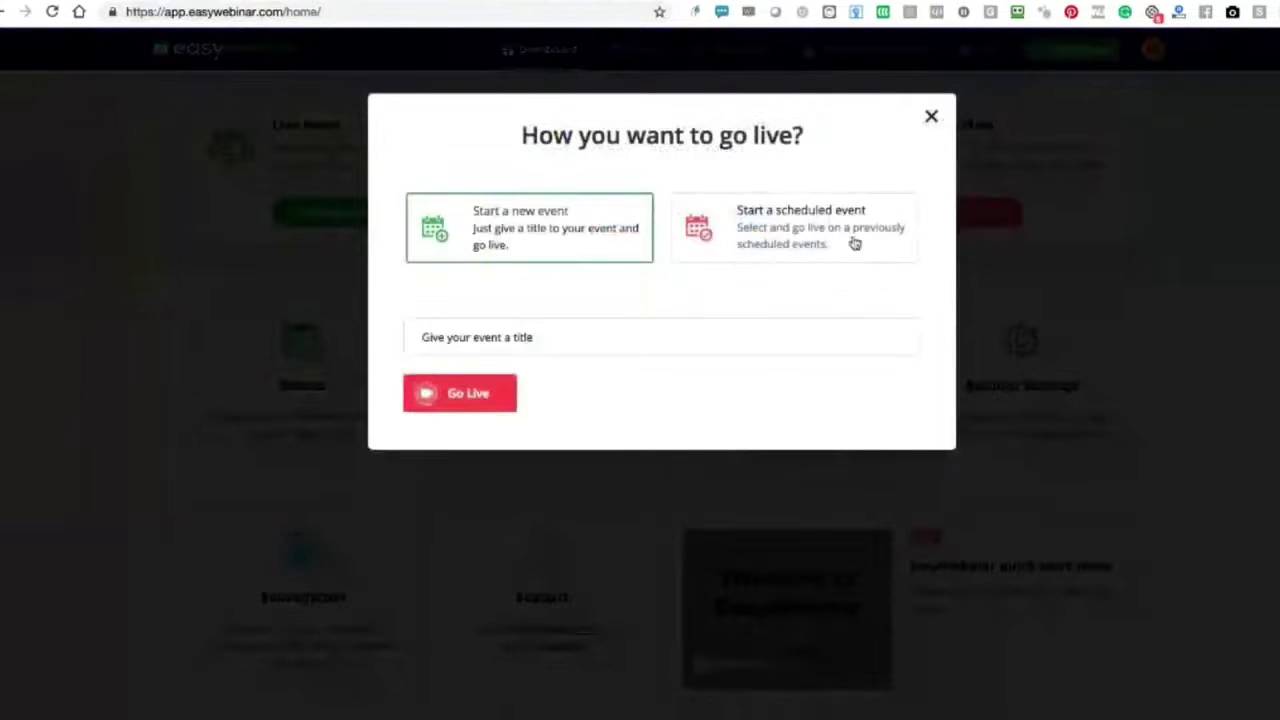
click(443, 338)
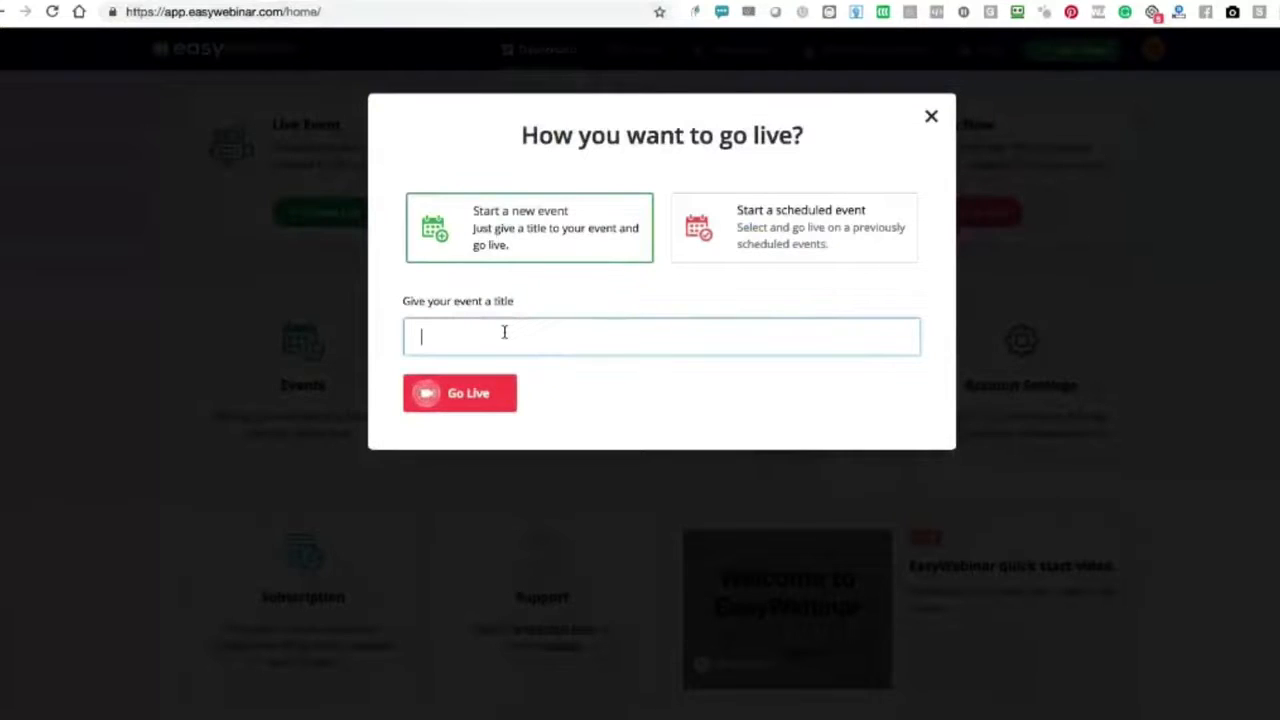
text(Live on the fly)
click(436, 392)
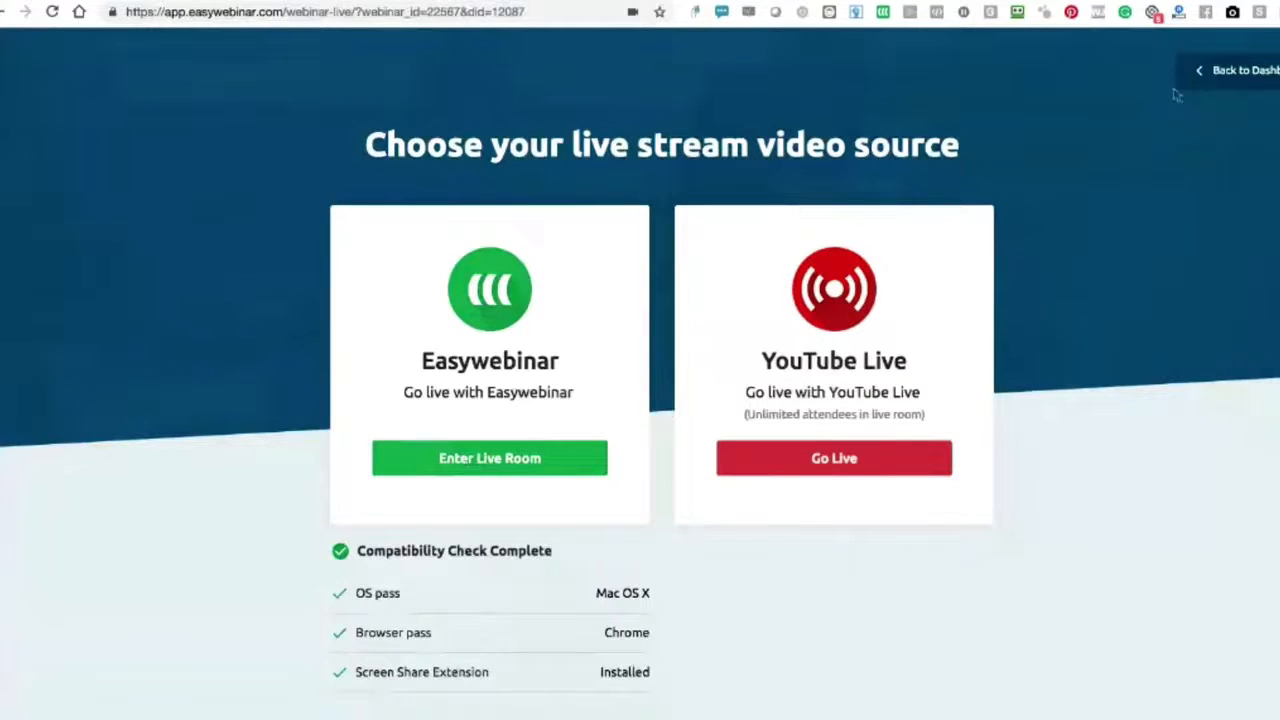
- Return to the dashboard and create an automated event scheduled as a Recurring Event
click(1234, 83)
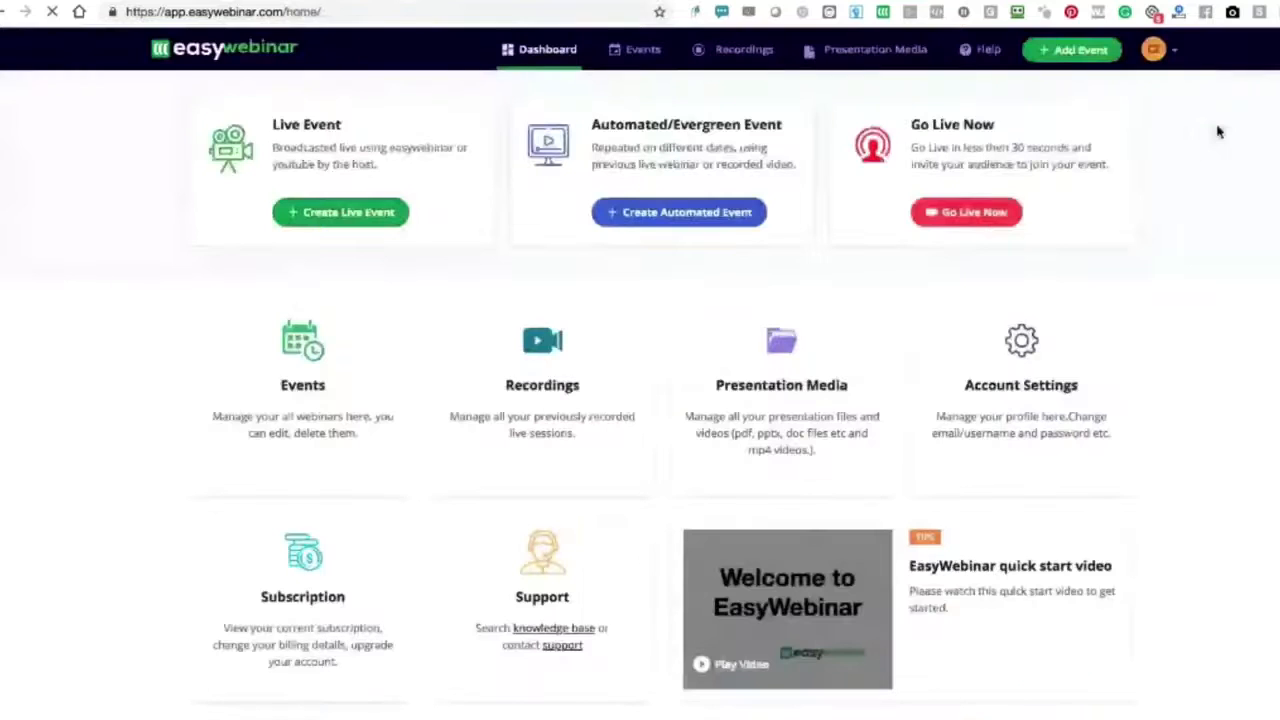
click(659, 224)
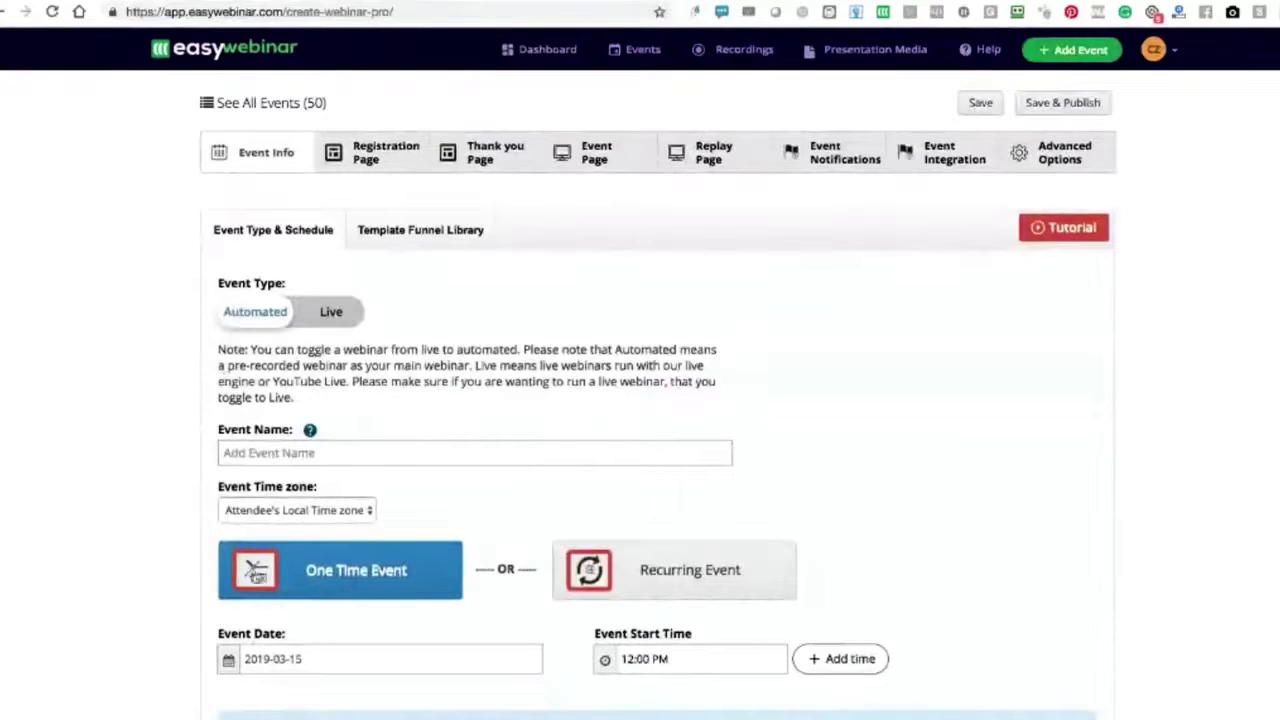
click(670, 586)
- Add two extra start times to the recurring event and set the first start time to 3:00 PM
scroll(457, 591, down, 2)
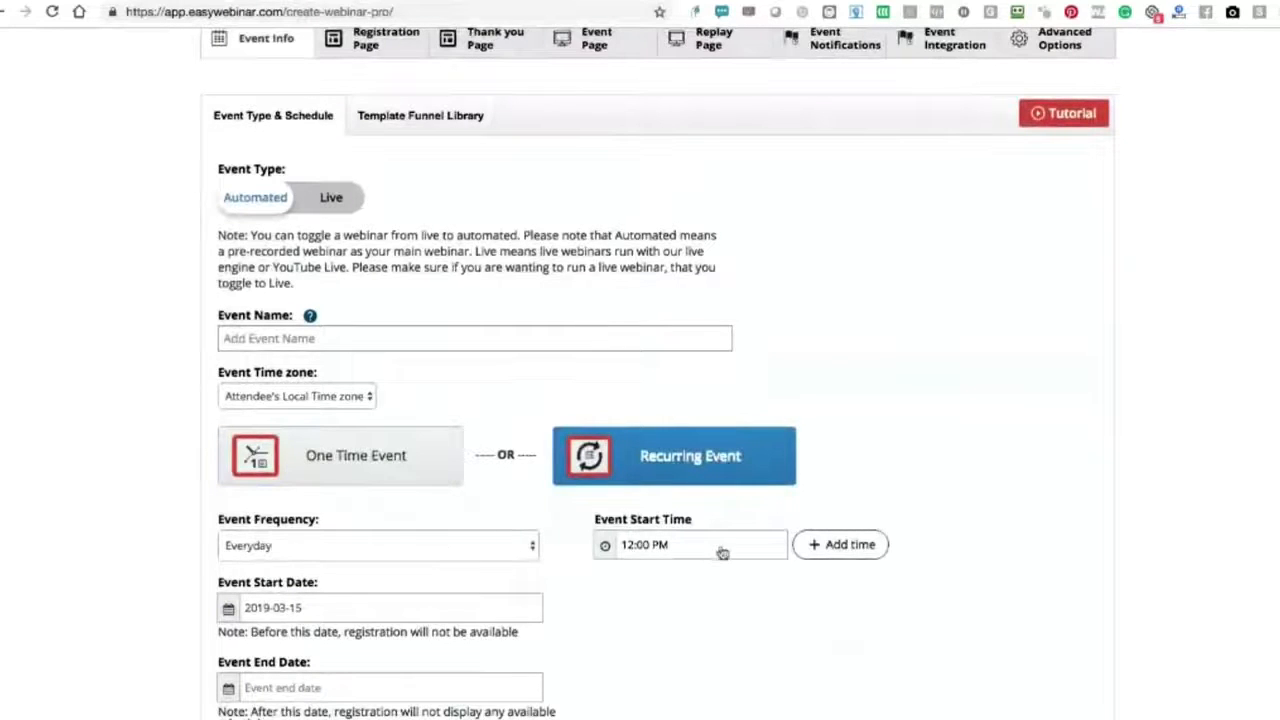
click(872, 546)
click(873, 548)
click(628, 553)
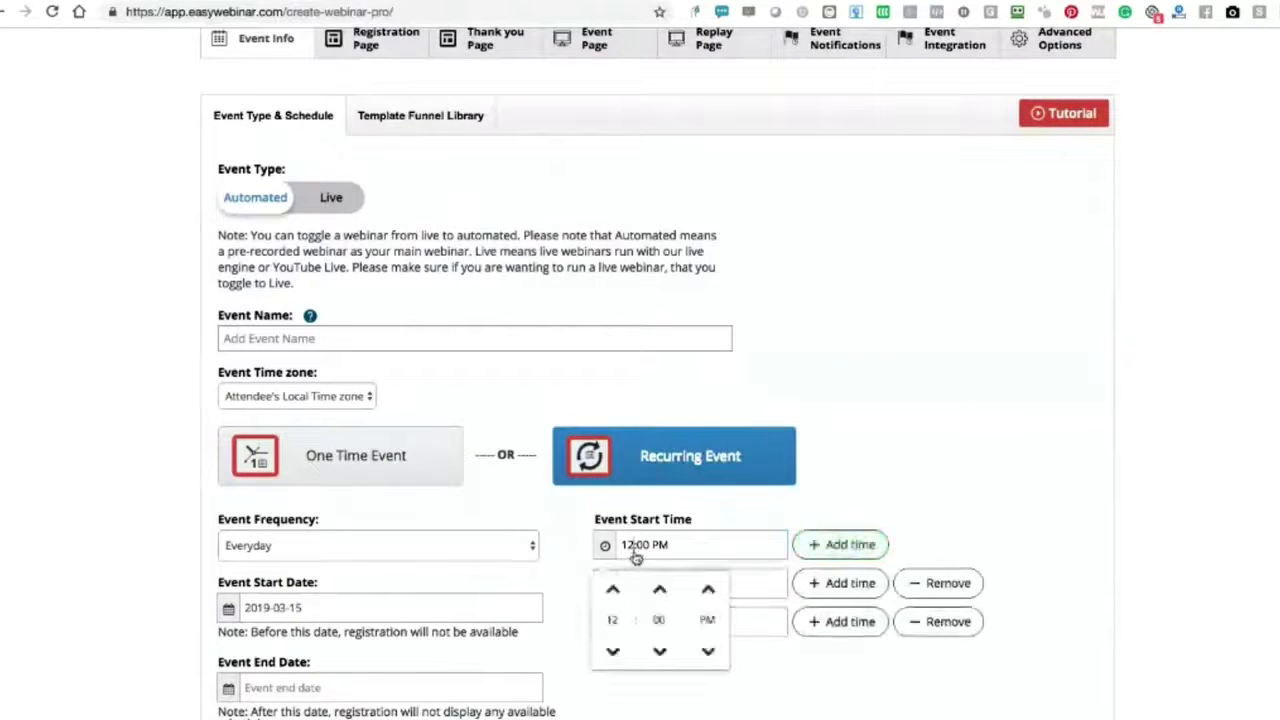
click(614, 591)
click(614, 591)
click(614, 591)
click(753, 669)
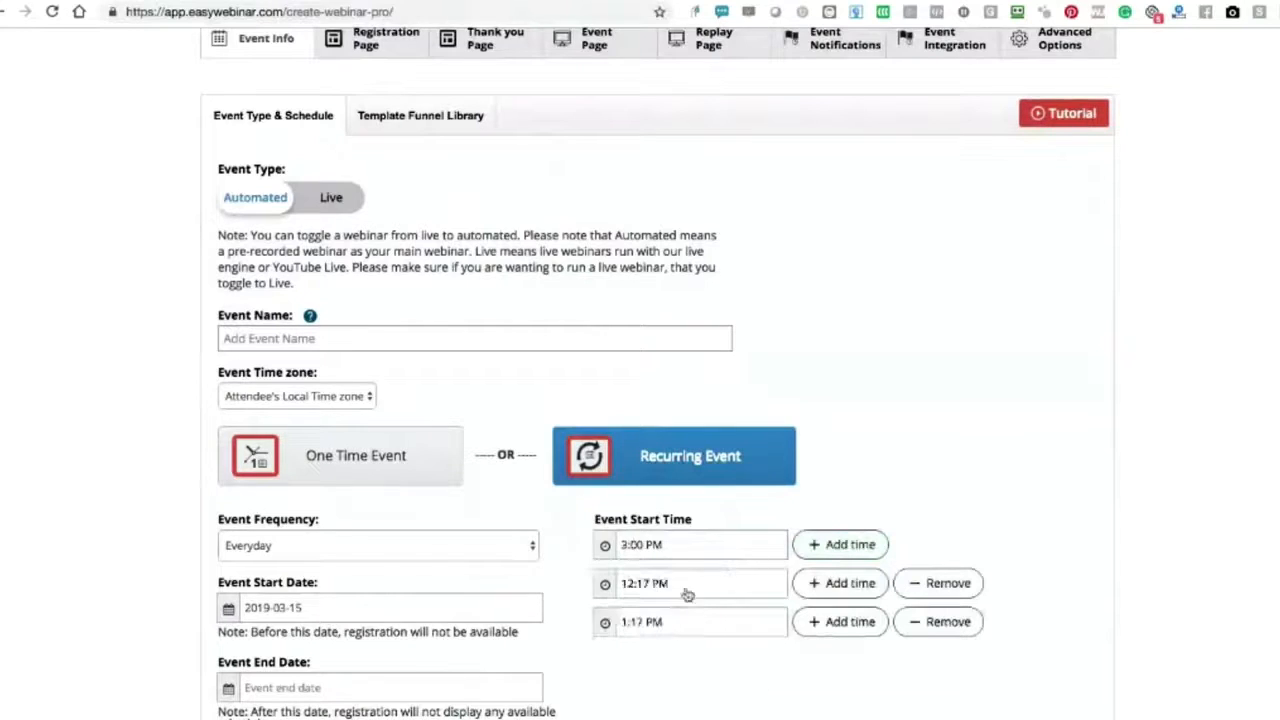
- Set the recurring event's second start time to 11:00 AM
click(652, 583)
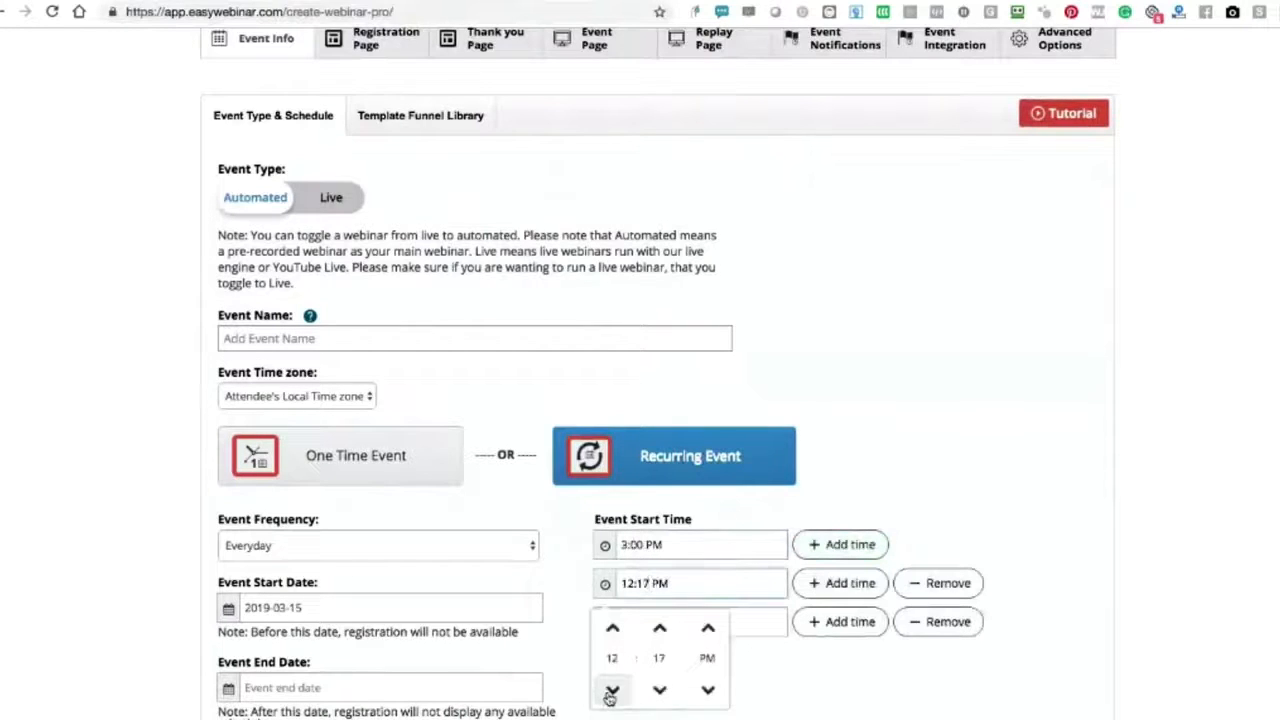
click(612, 689)
click(704, 689)
click(659, 689)
click(708, 689)
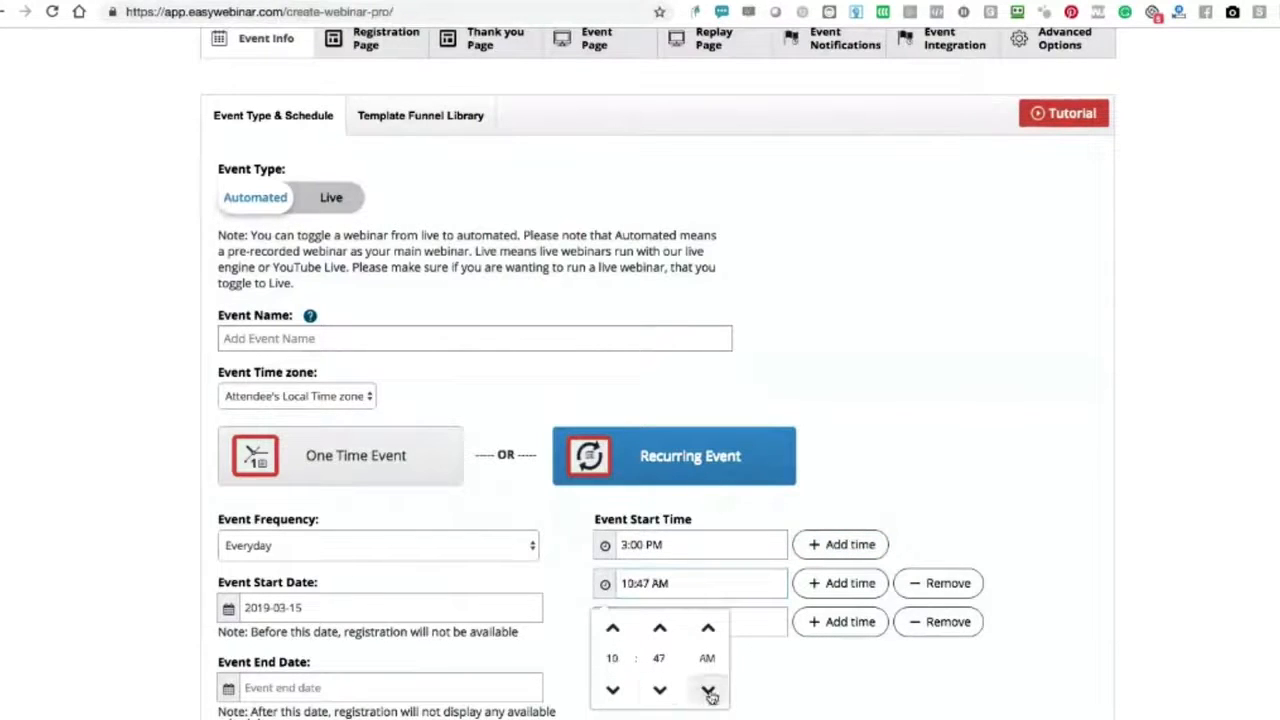
click(666, 632)
click(655, 612)
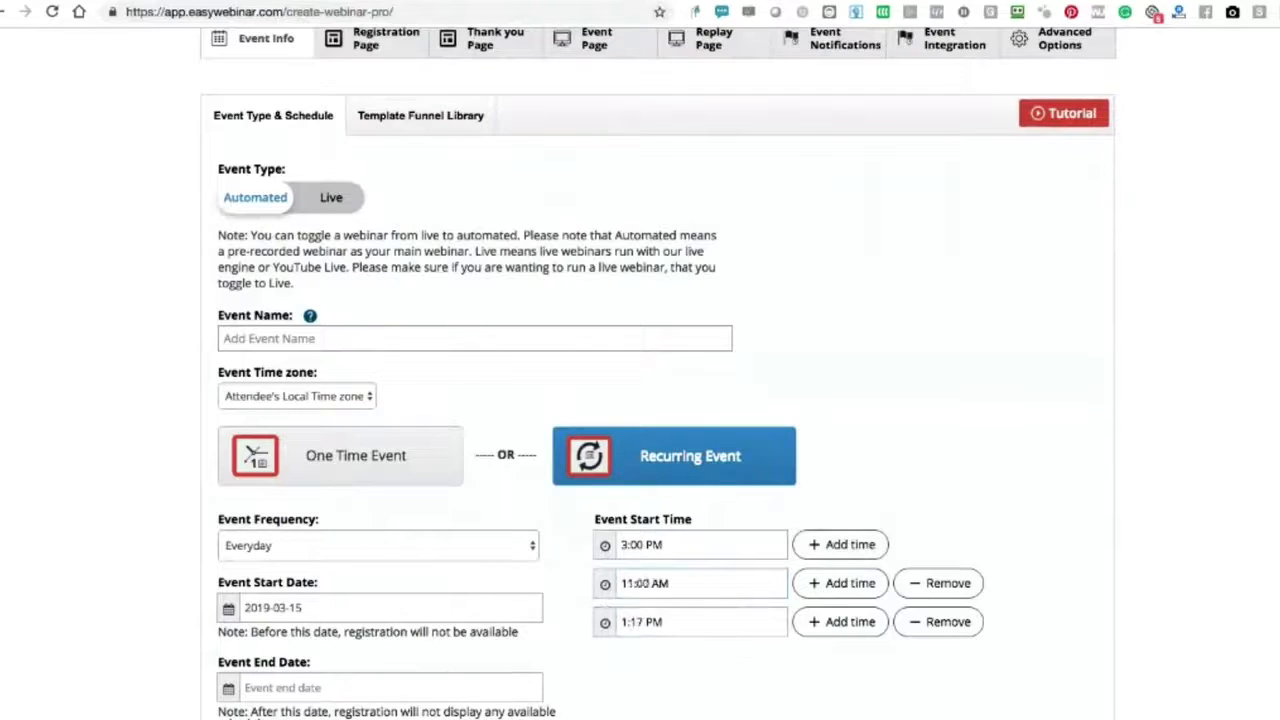
- Set the recurring event's third start time to 9:30 AM
click(648, 624)
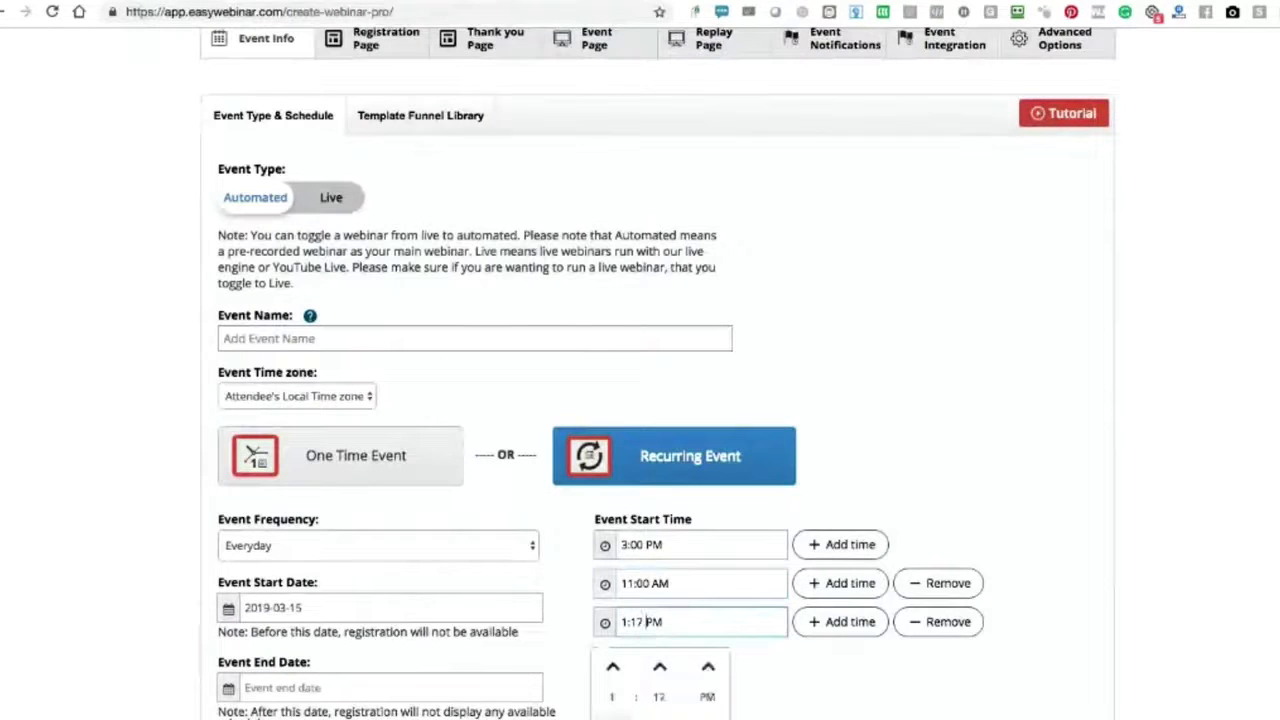
click(613, 718)
click(613, 718)
click(613, 718)
click(613, 718)
click(613, 718)
click(612, 675)
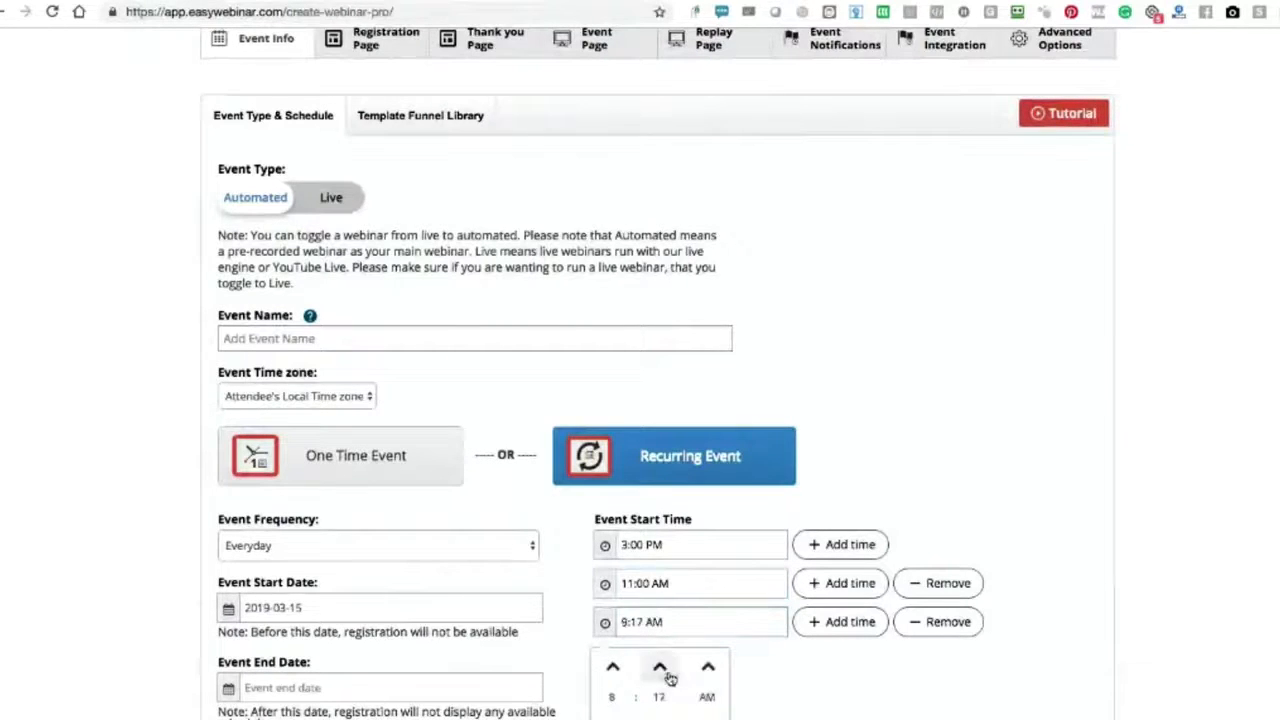
click(664, 672)
click(840, 694)
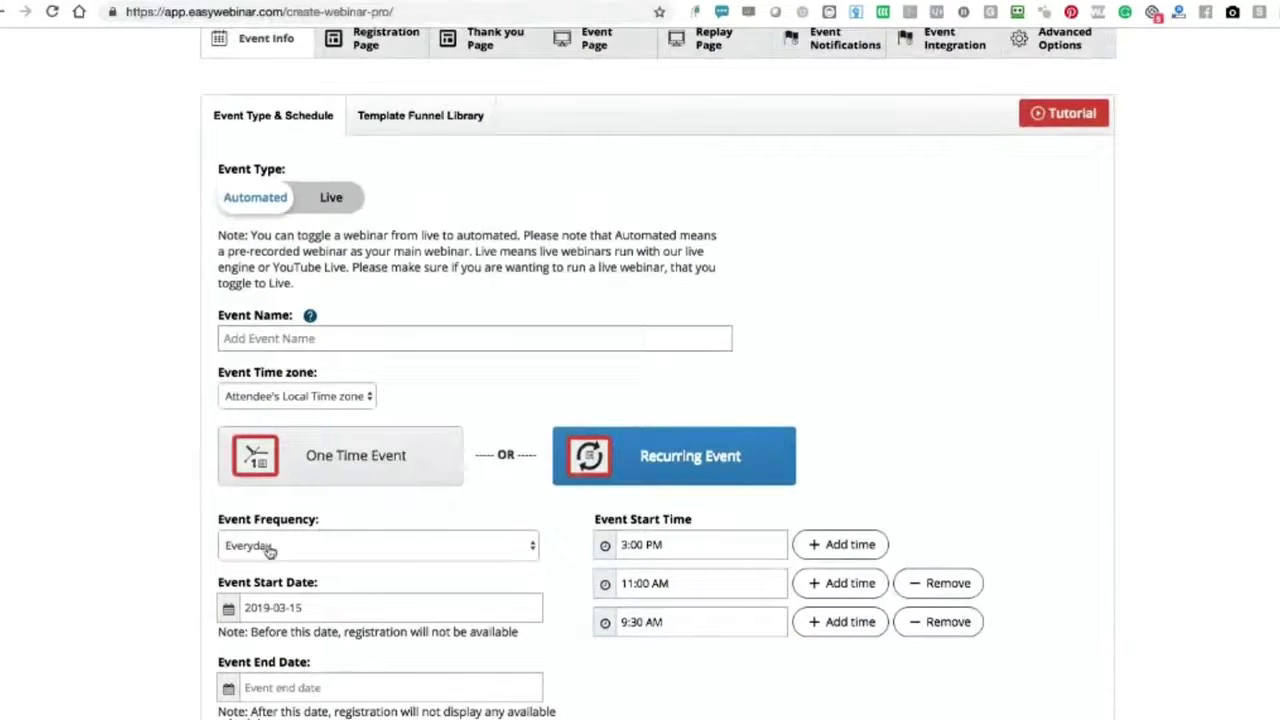
- Enable In-Time Registration in the automated event's advance settings and review the schedule options
scroll(640, 400, down, 4)
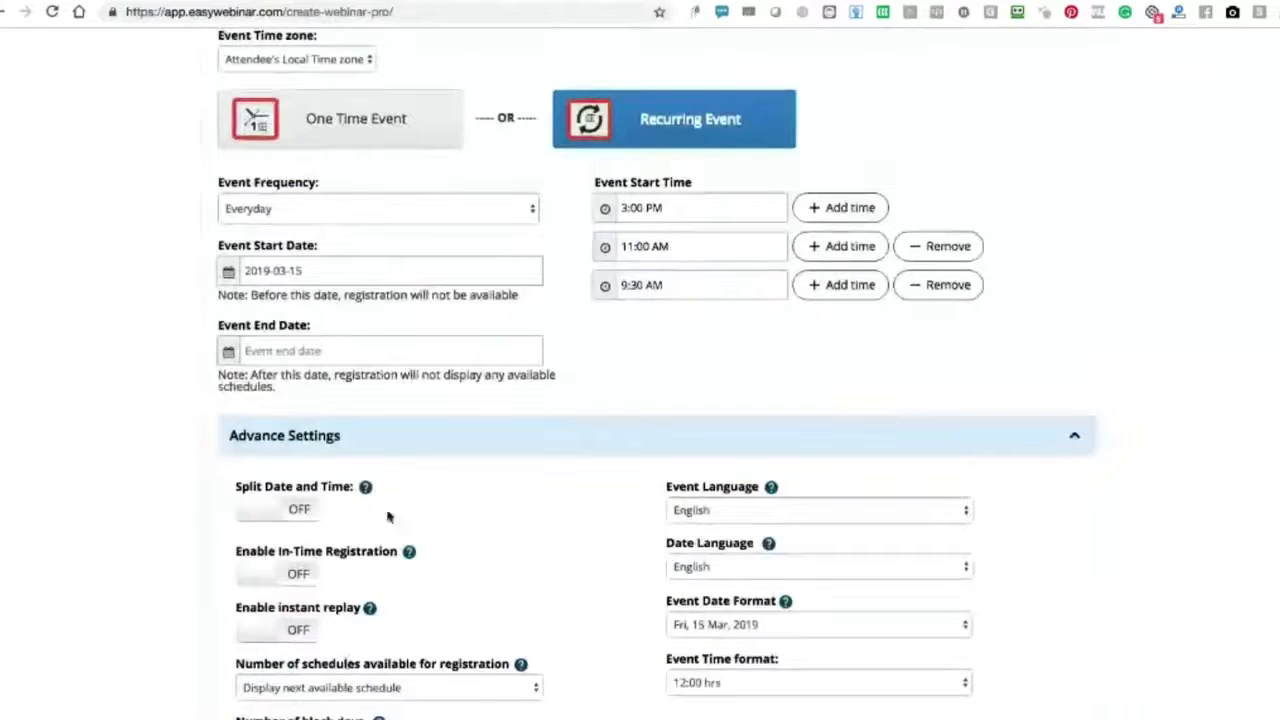
click(248, 576)
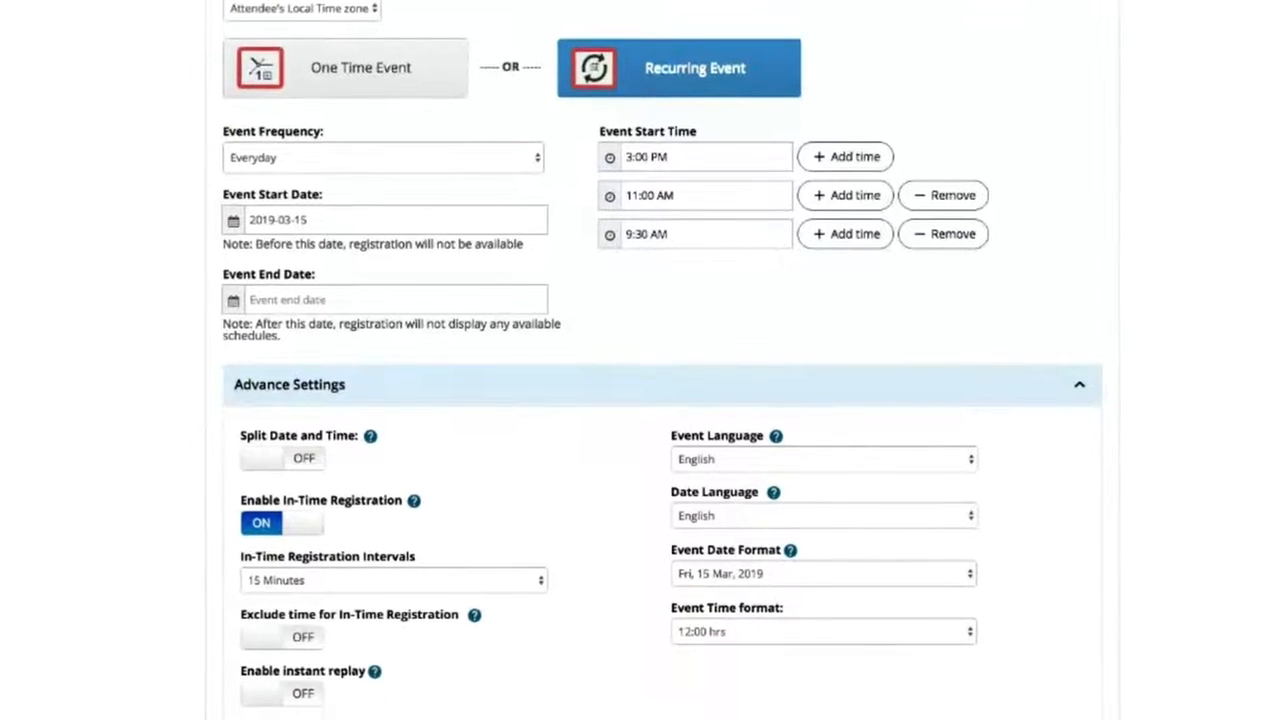
scroll(380, 692, up, 3)
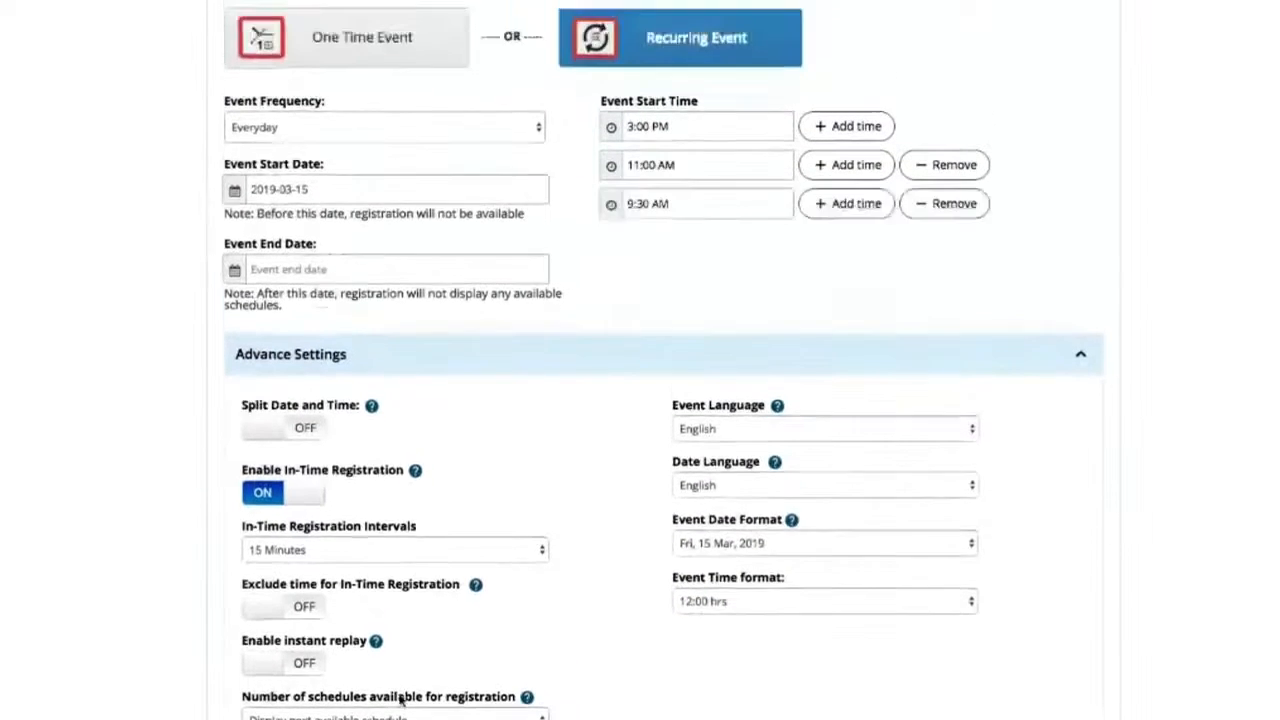
scroll(392, 697, down, 3)
scroll(392, 697, up, 5)
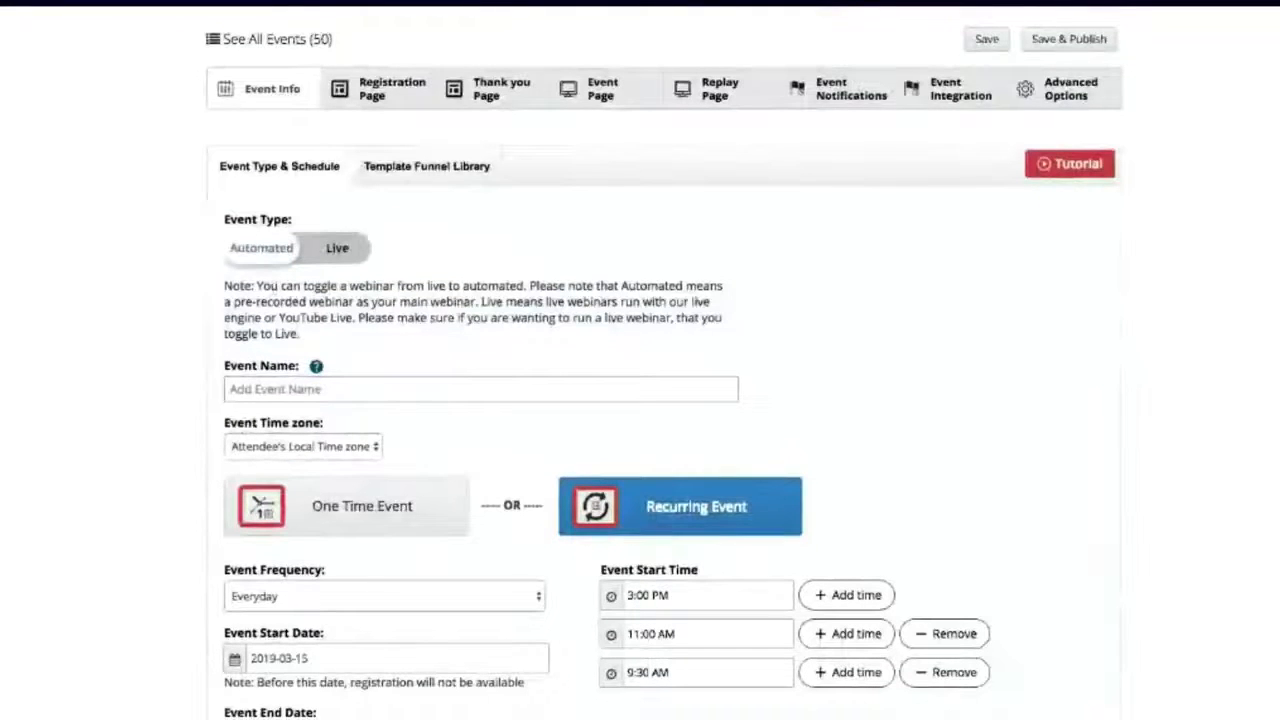
- Leave the event setup for the dashboard and open the library of previously recorded live sessions
click(903, 190)
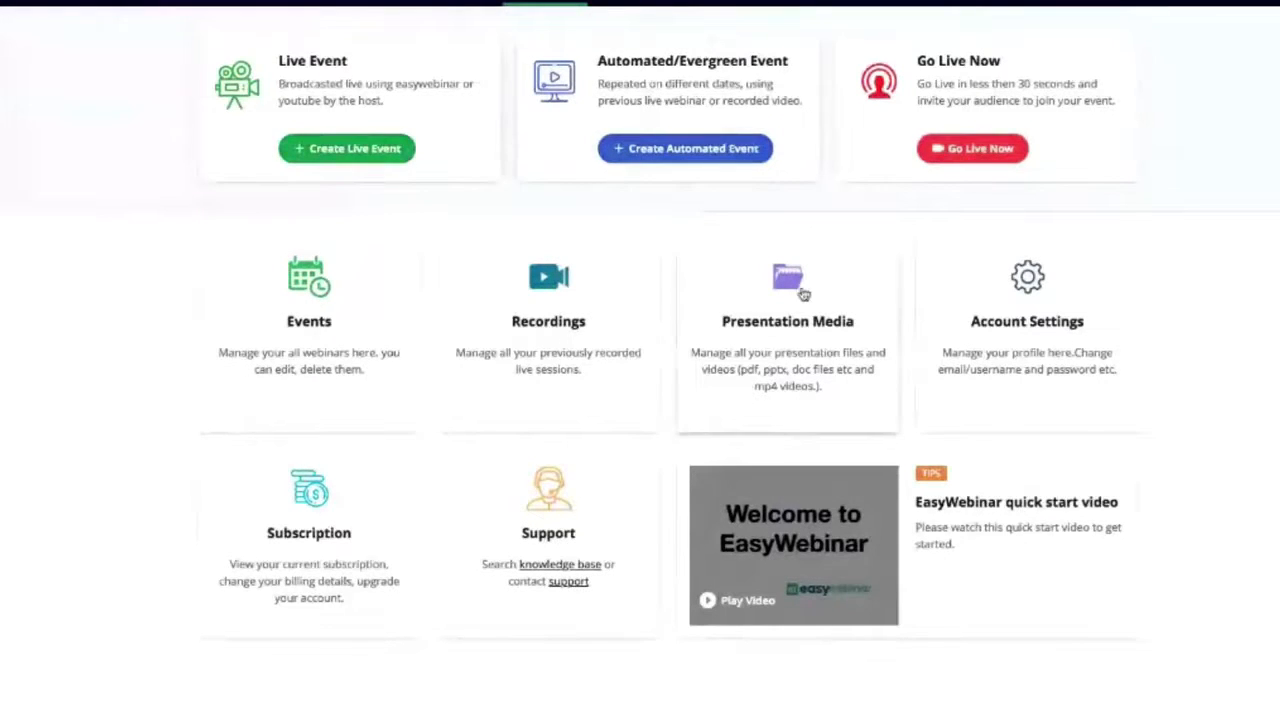
scroll(634, 314, up, 1)
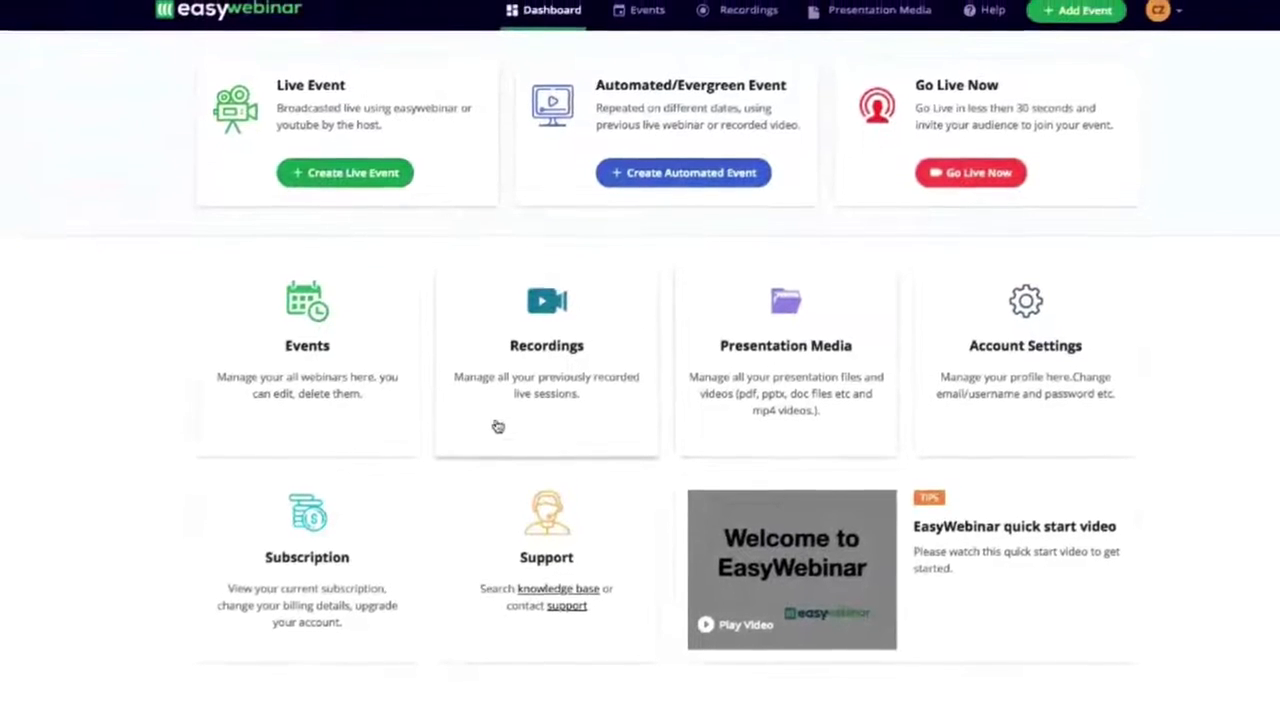
click(549, 343)
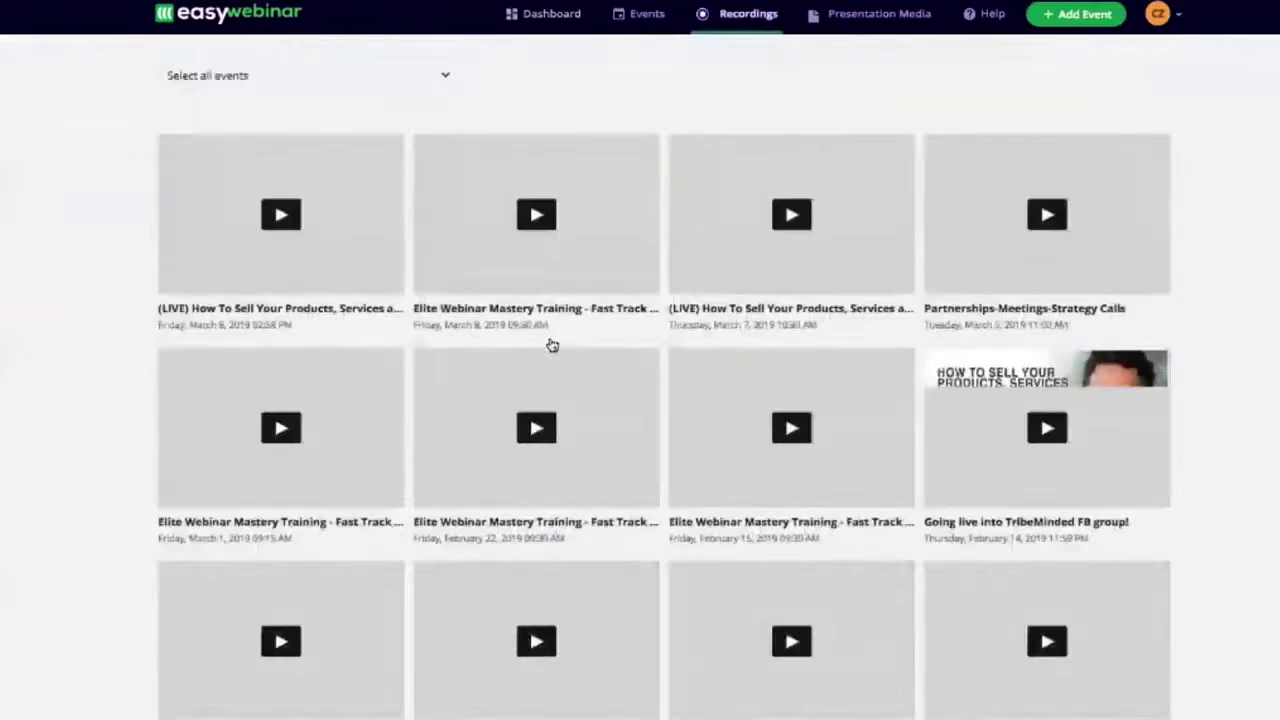
- Preview the first recording, "(LIVE) How To Sell Your Products, Services and Coaching 24/7 Leveraging One Simple Webinar", and pause its playback
mouse_move(235, 215)
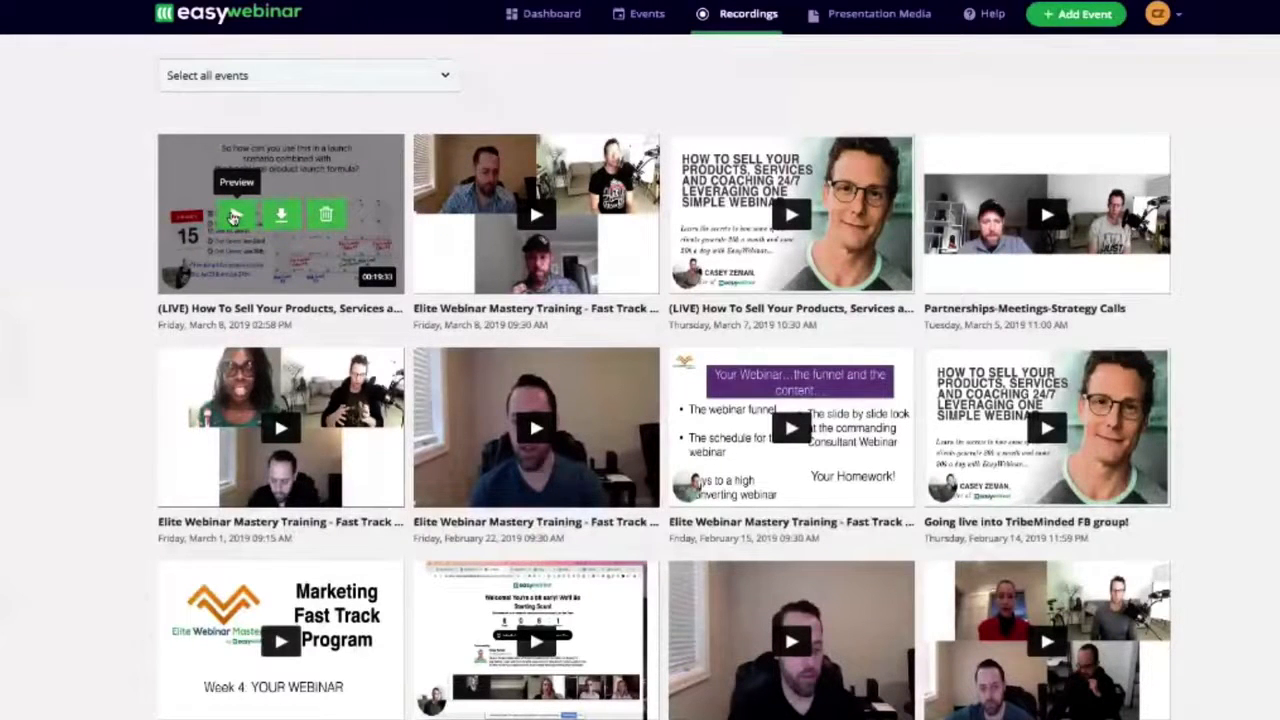
click(233, 217)
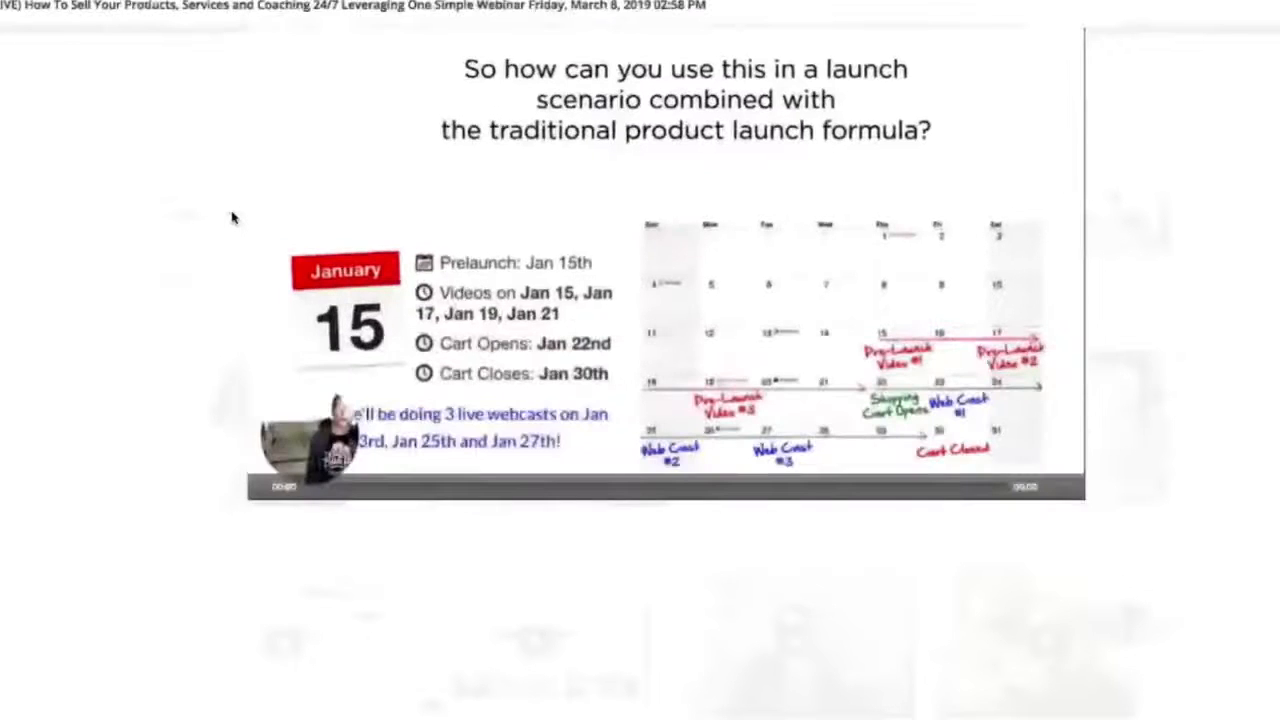
mouse_move(265, 487)
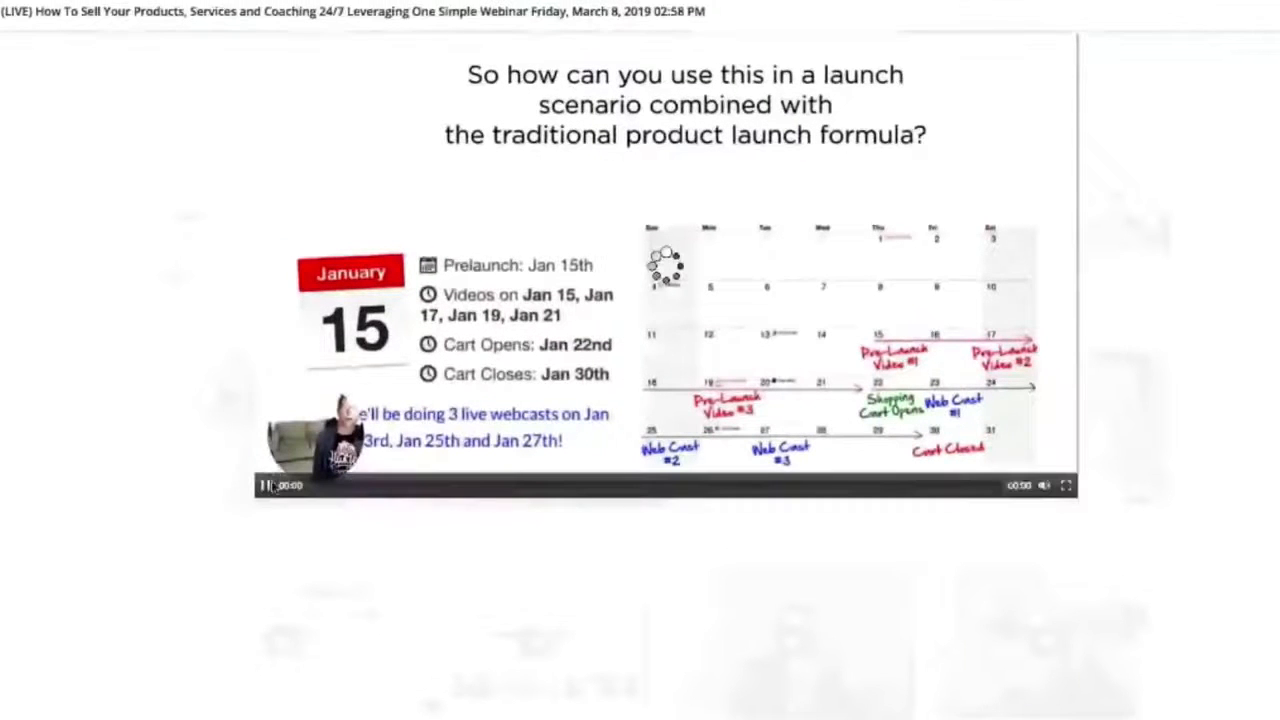
click(265, 486)
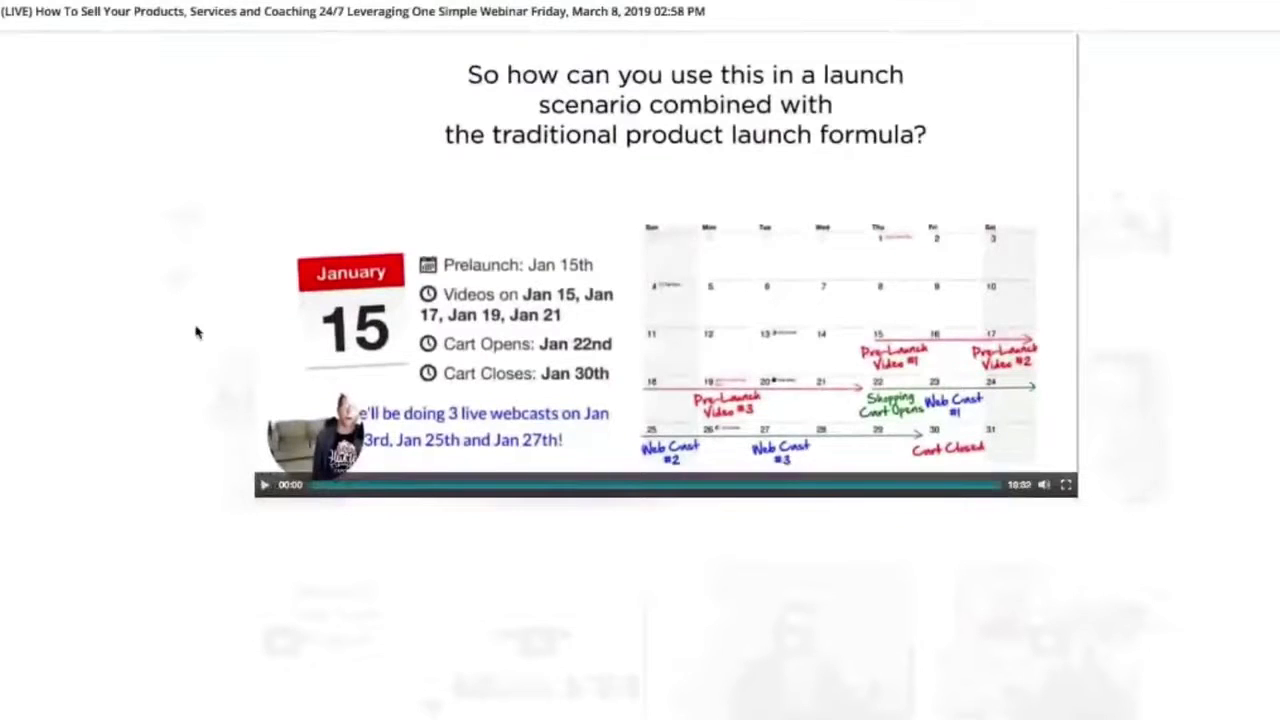
- Close the recording preview and review the presentation videos and presentation files in the Presentation Media library
click(1270, 12)
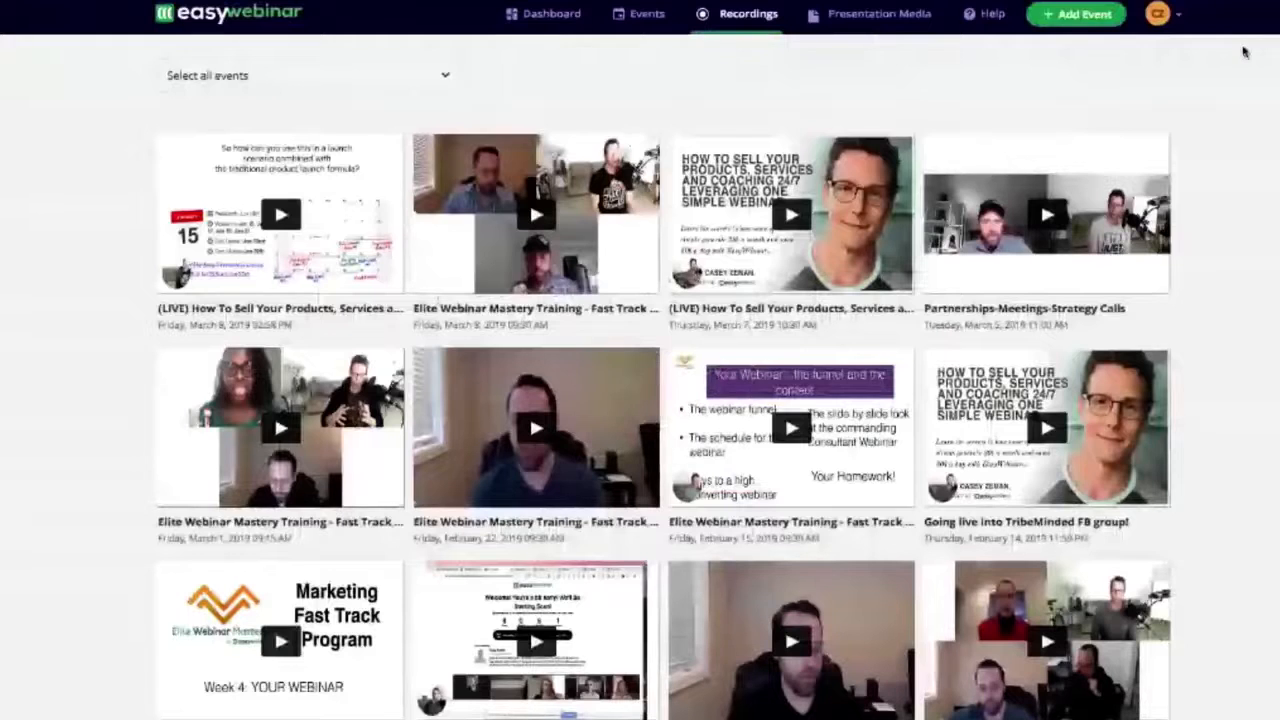
click(858, 16)
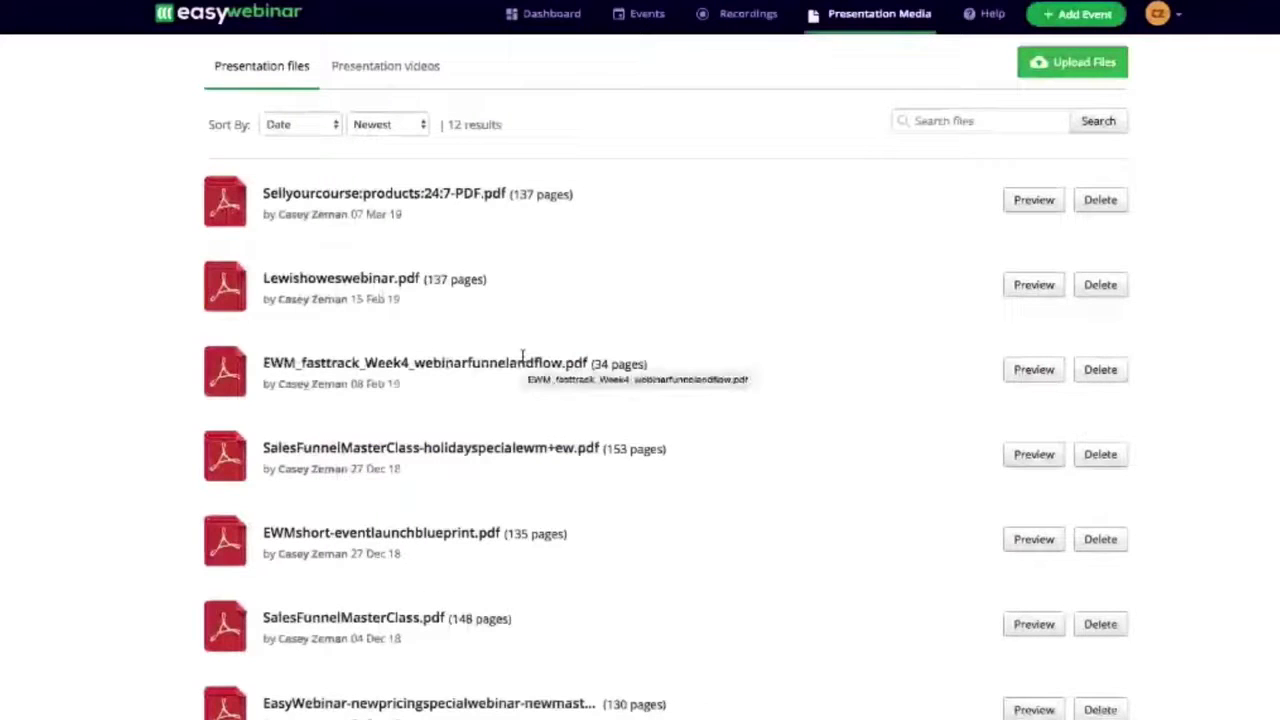
click(385, 67)
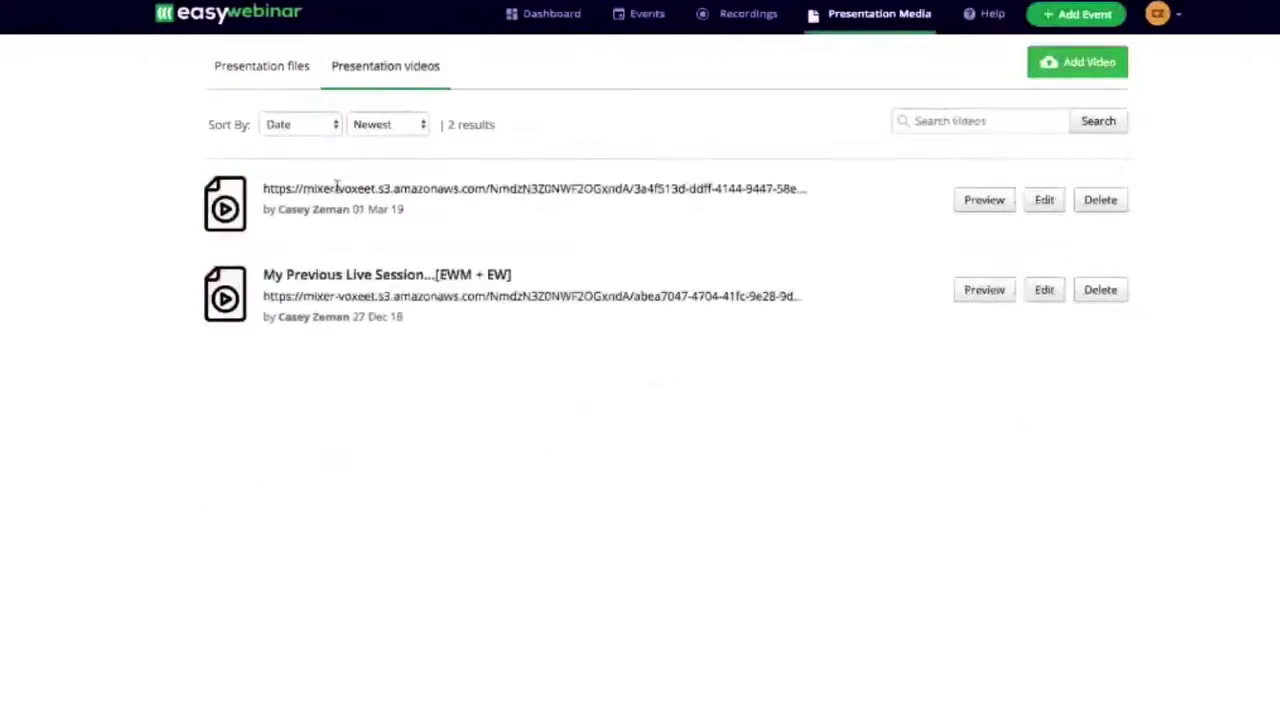
click(269, 74)
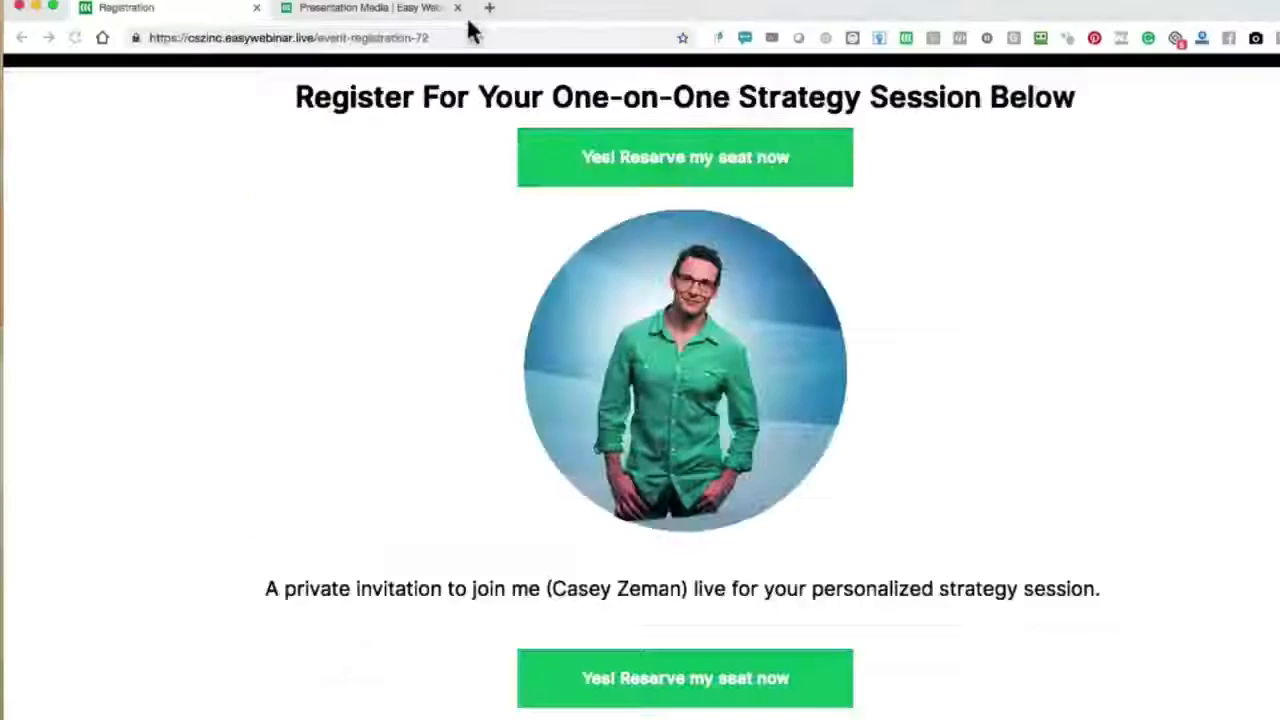
- Load jayshetty.me/webinar in a new browser tab and open the masterclass registration form
click(486, 9)
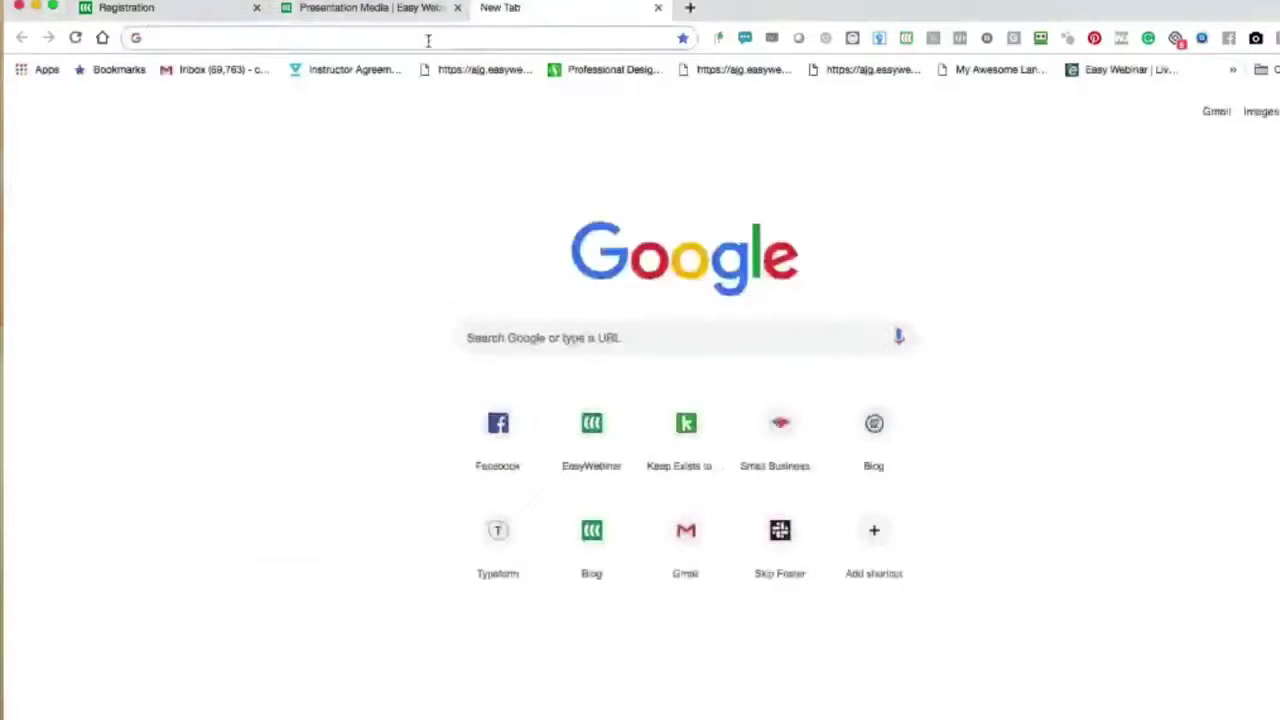
key(Return)
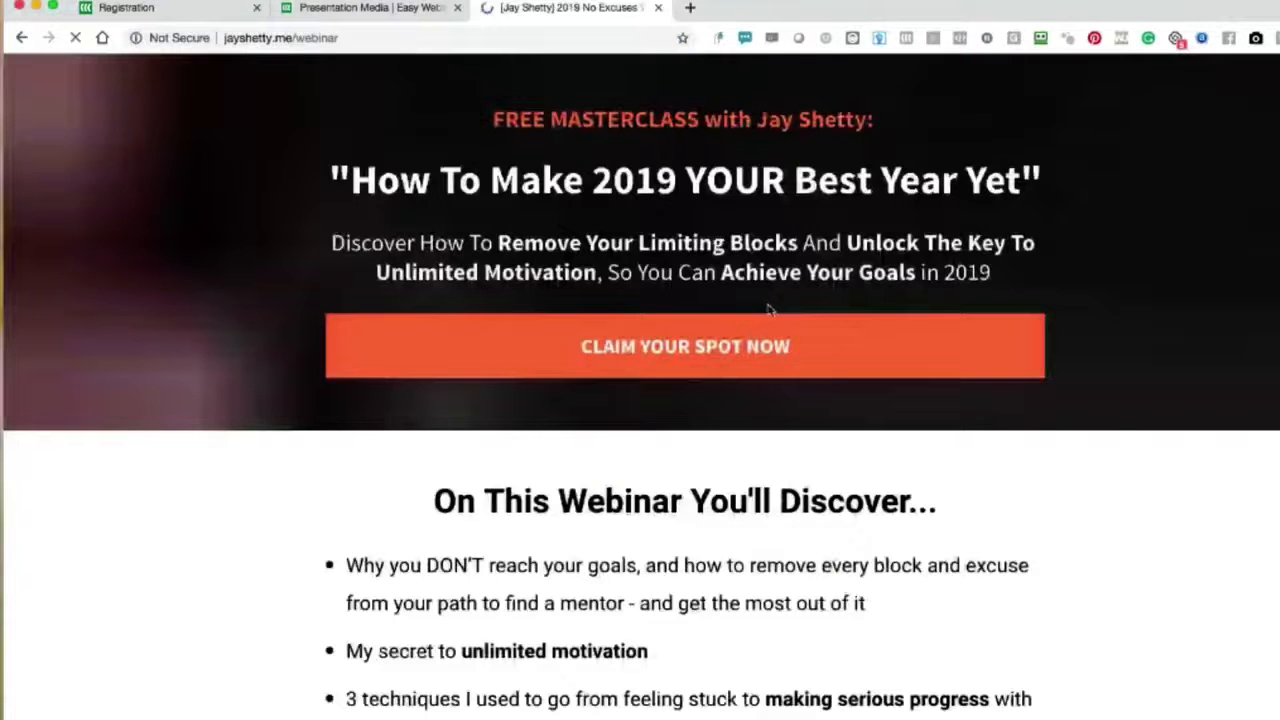
click(666, 365)
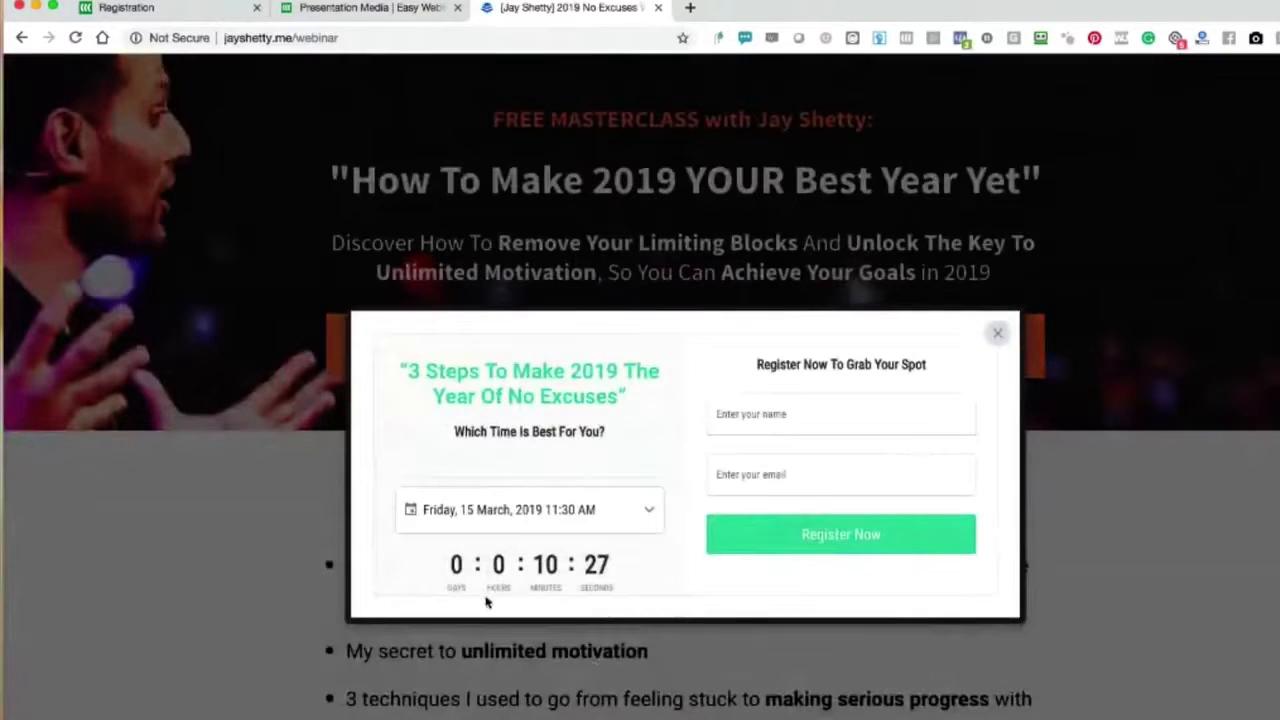
- Register for the Friday, 15 March, 2019 11:30 AM session with the attendee's name and email
click(525, 509)
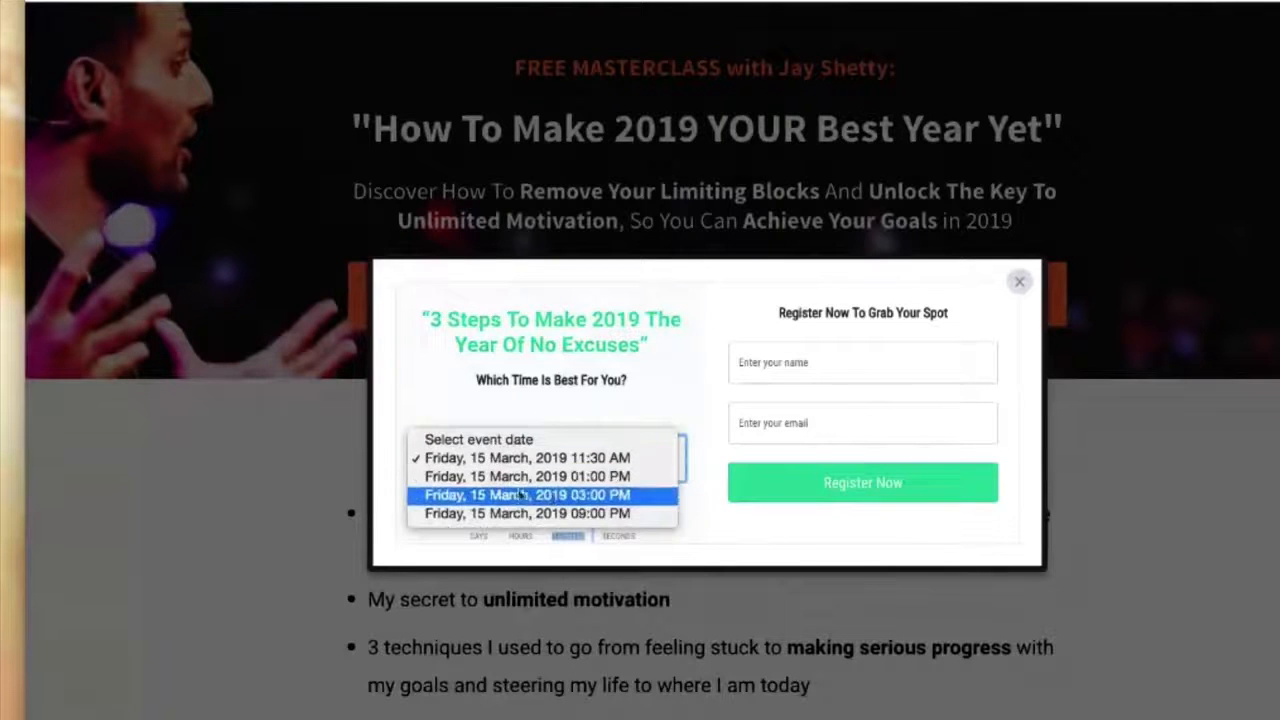
click(451, 460)
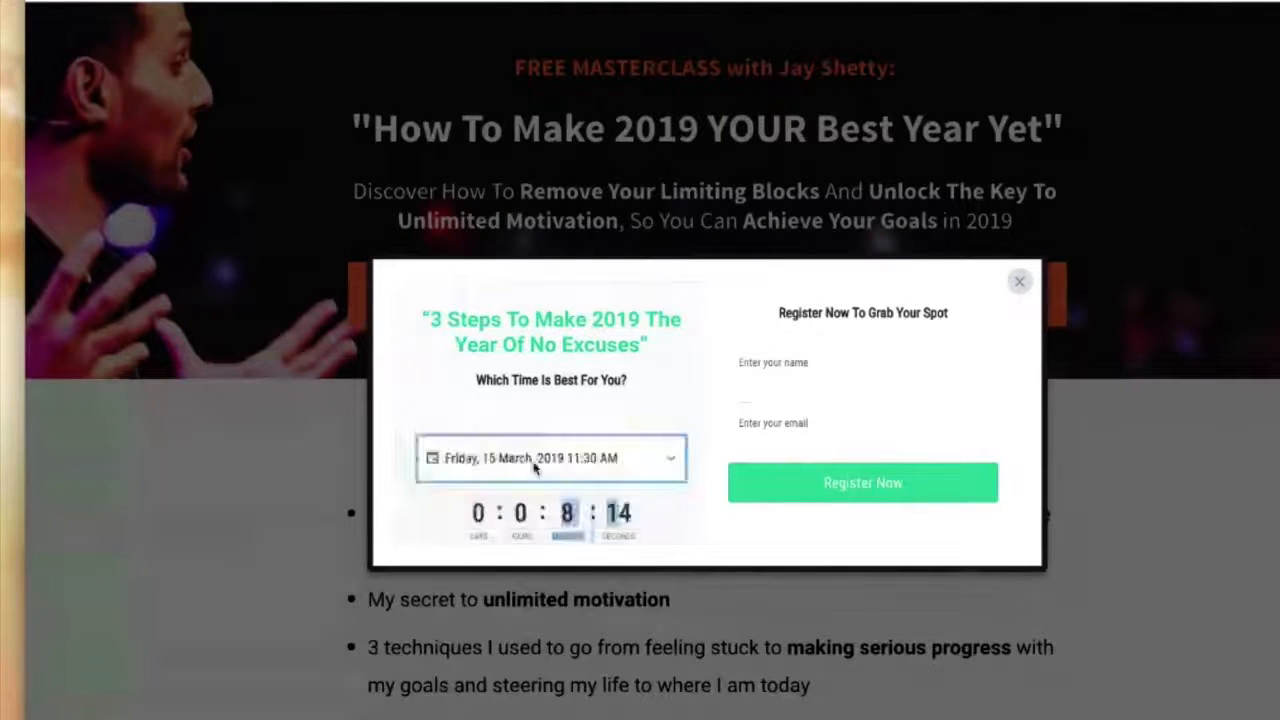
click(760, 363)
click(790, 406)
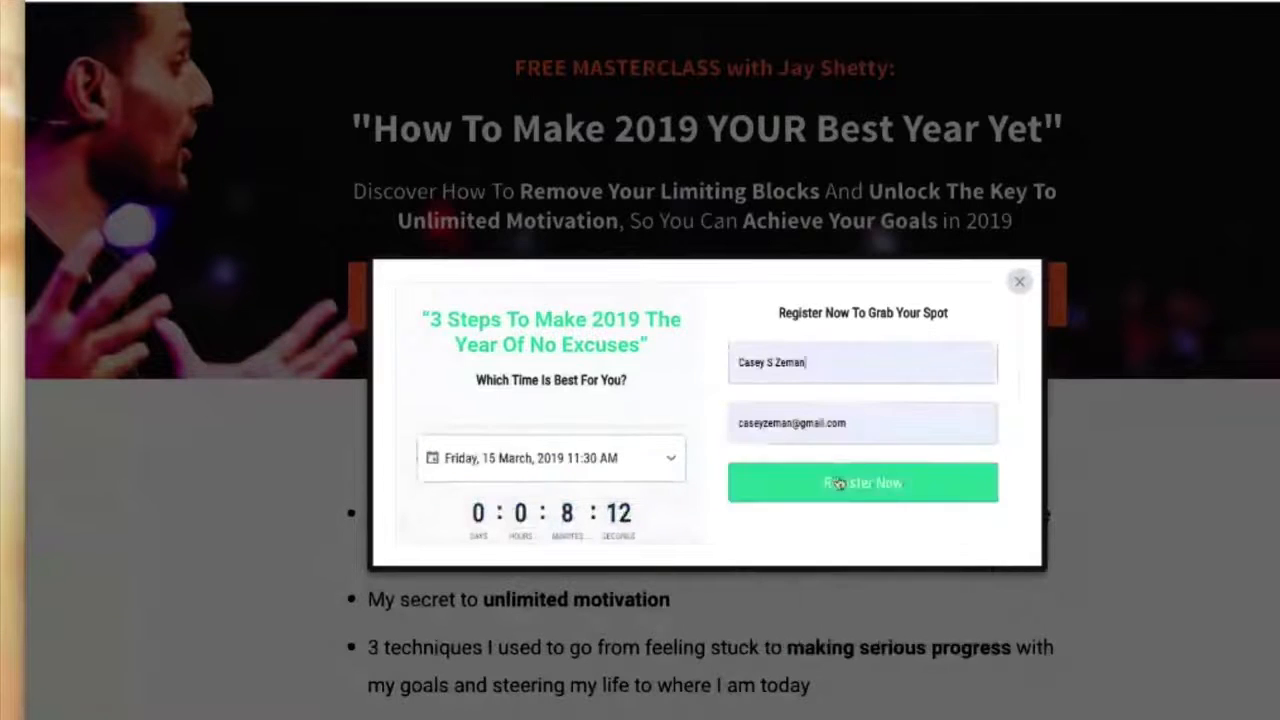
click(845, 490)
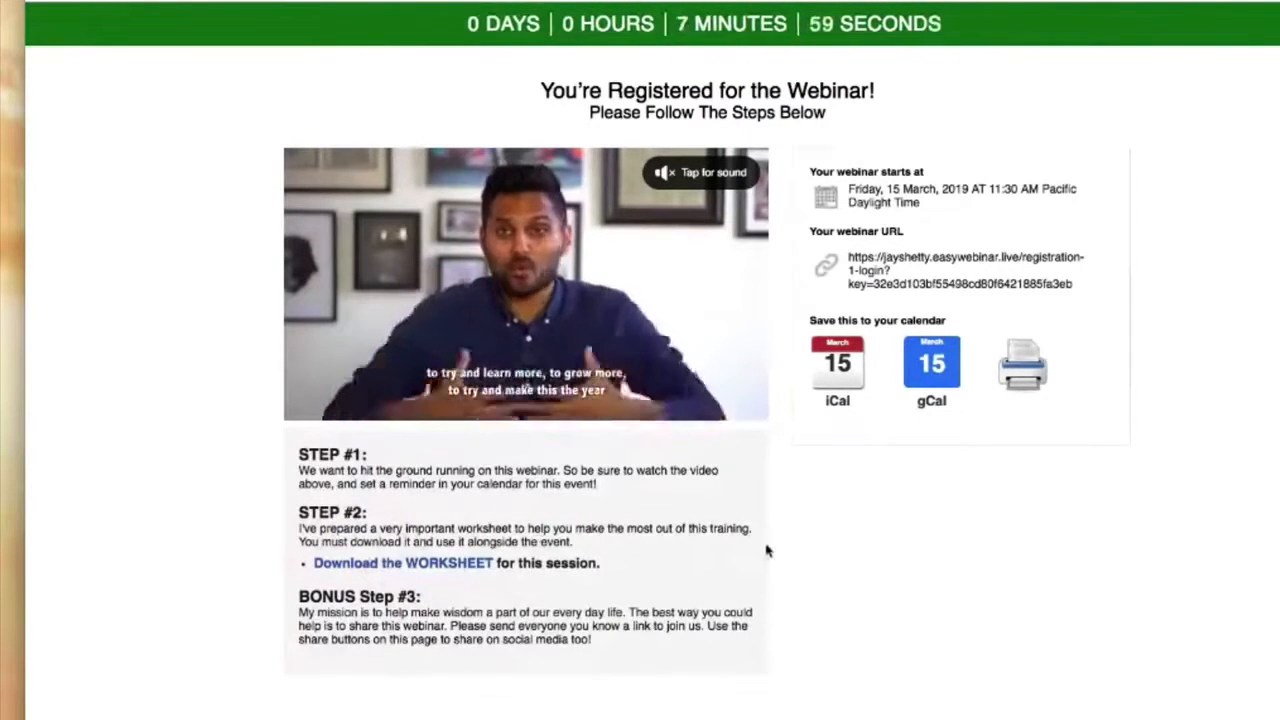
- Preview the webinar's Google Calendar entry and inspect the webinar URL in it and on the registration confirmation page
click(937, 366)
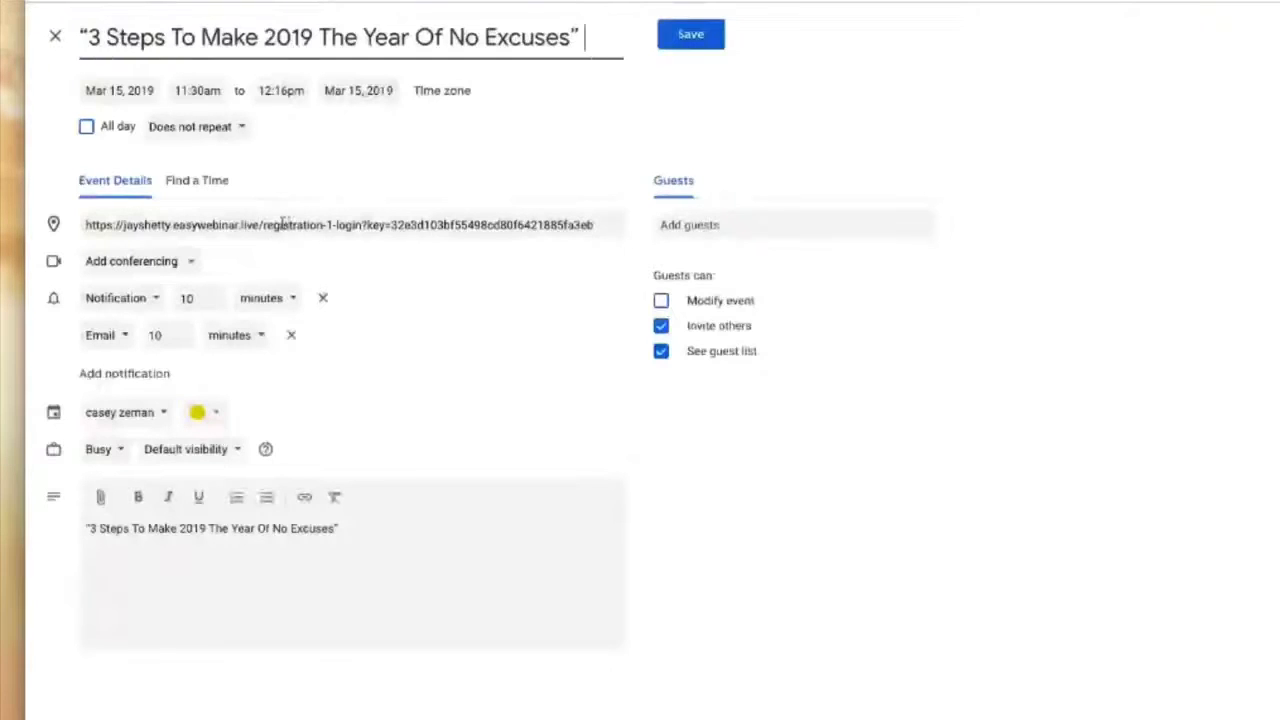
triple_click(281, 224)
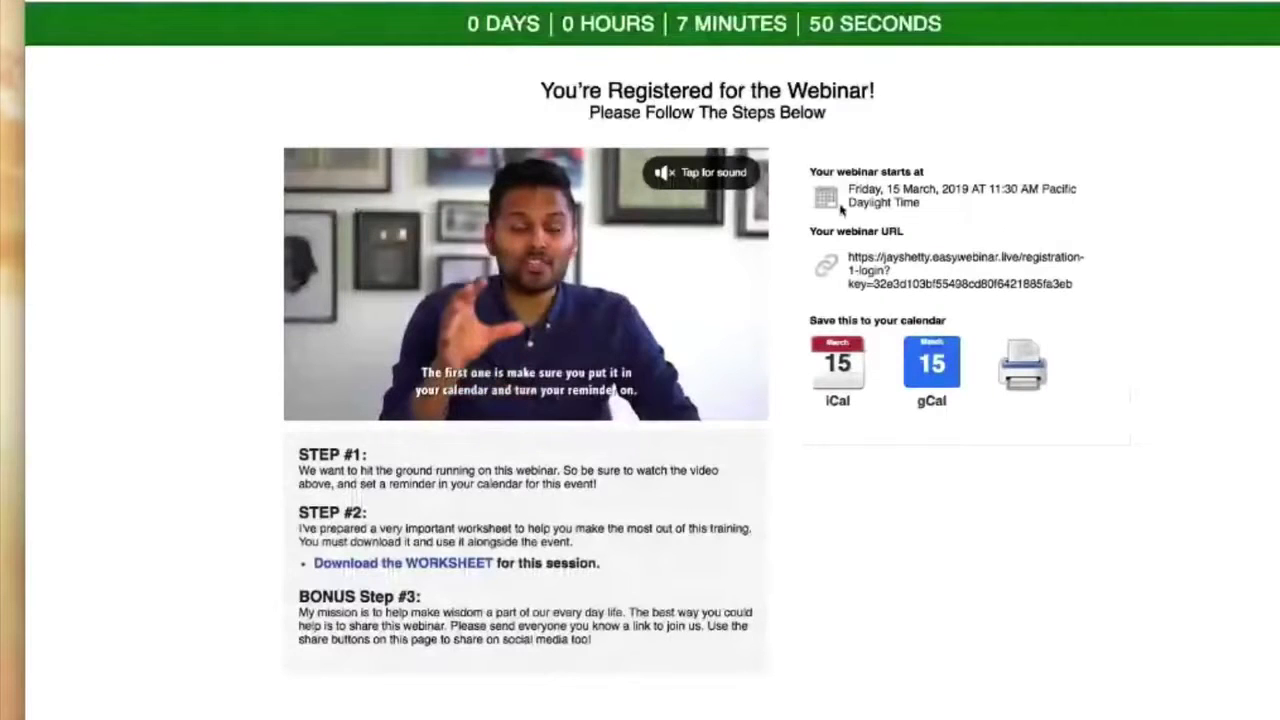
click(912, 286)
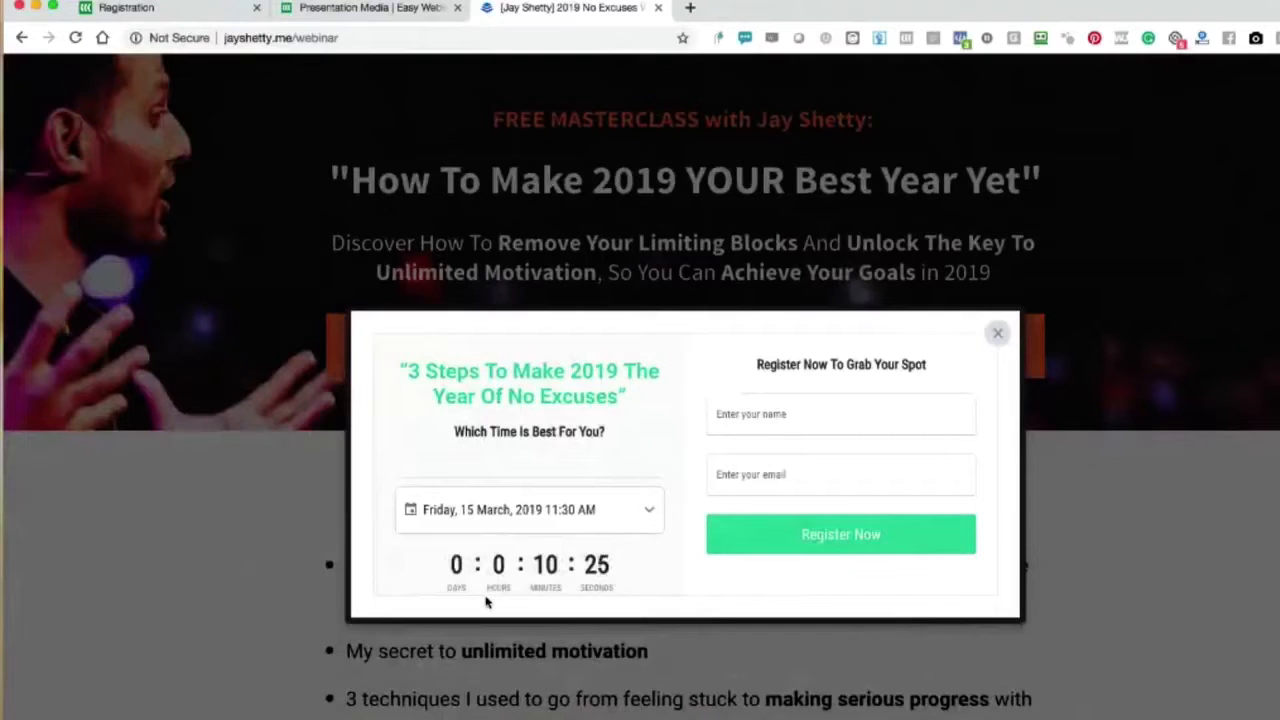
- Try to reserve a seat on the One-on-One Strategy Session registration page
click(177, 11)
click(714, 168)
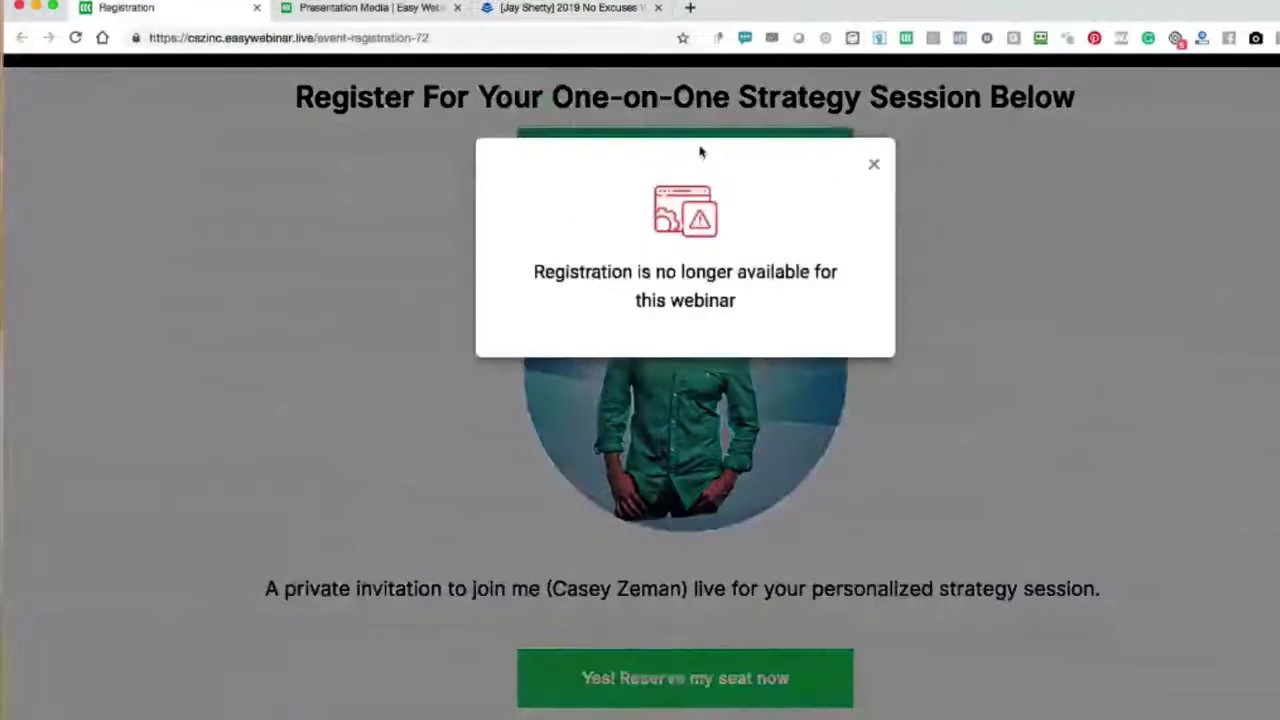
click(874, 163)
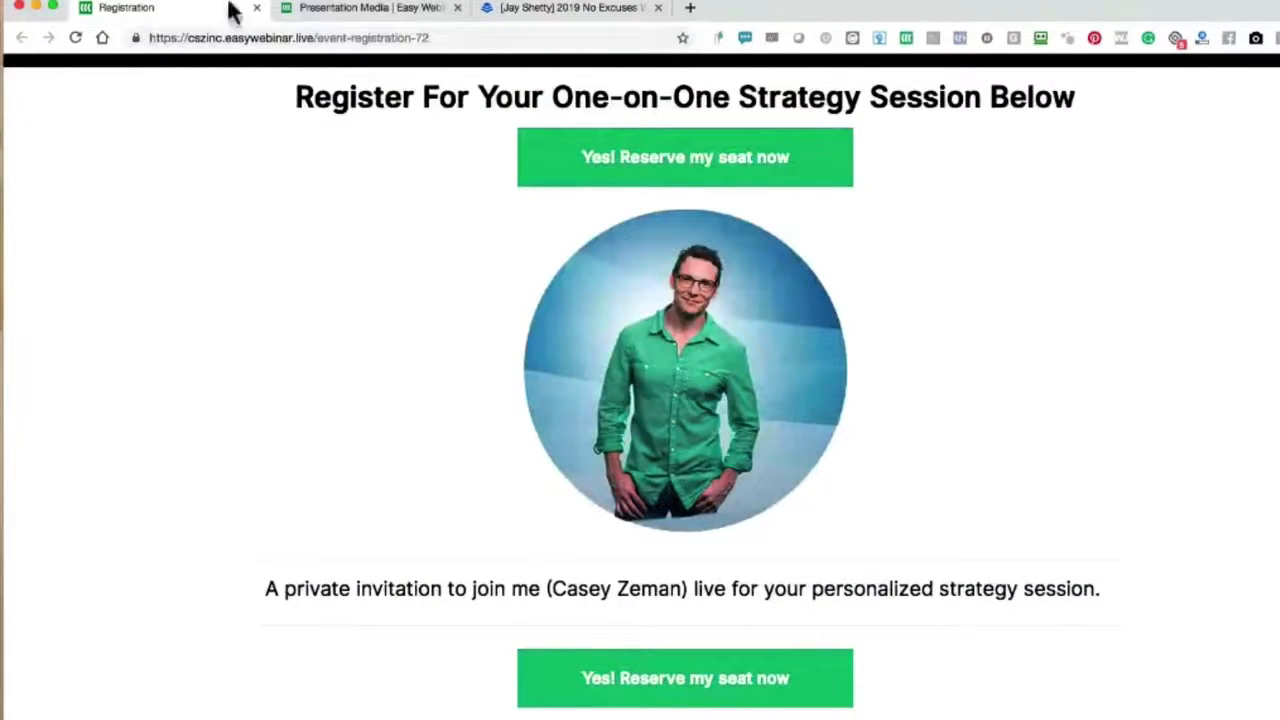
- Change the Partnerships-Meetings-Strategy Calls event date to 2019-03-15 and save and publish the event
click(370, 7)
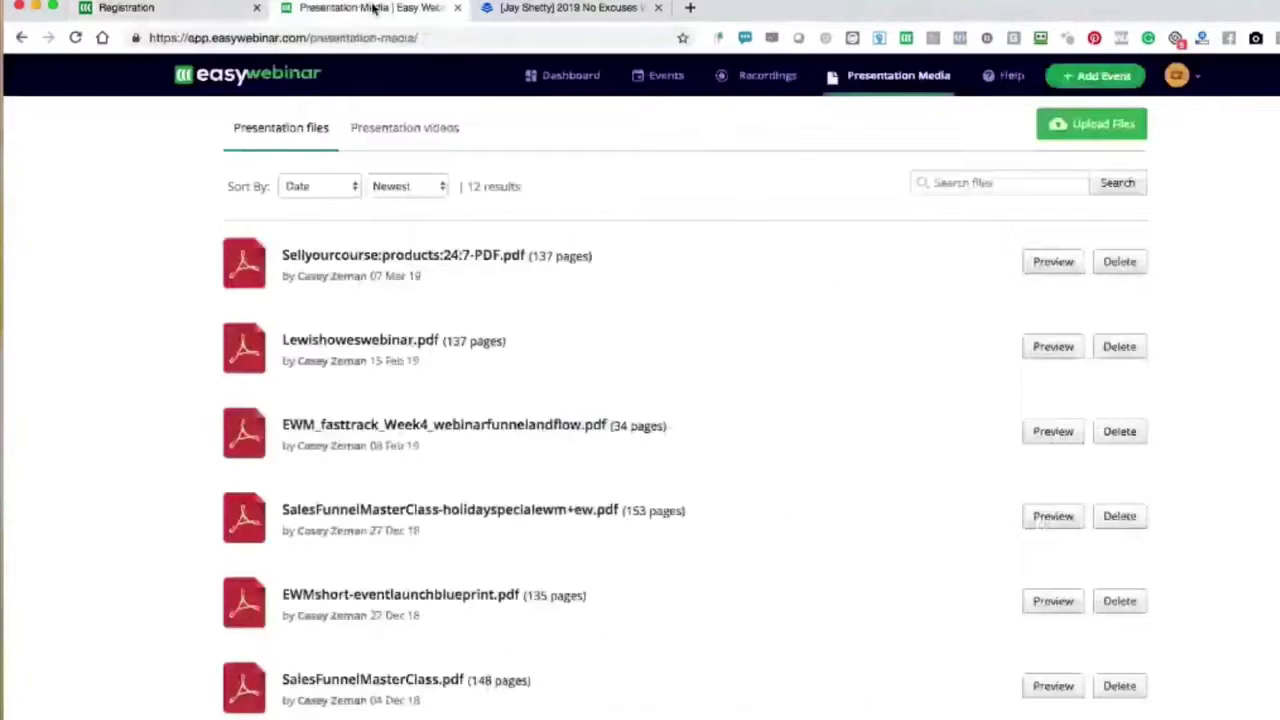
click(571, 78)
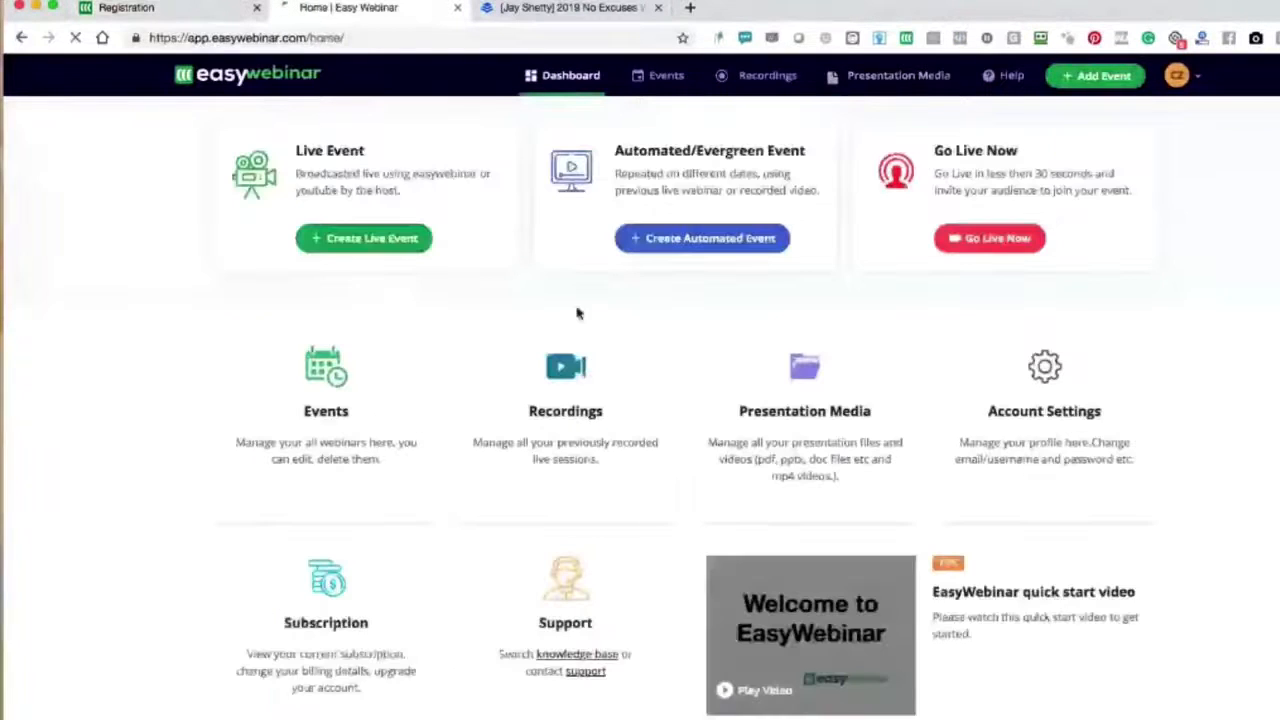
click(660, 76)
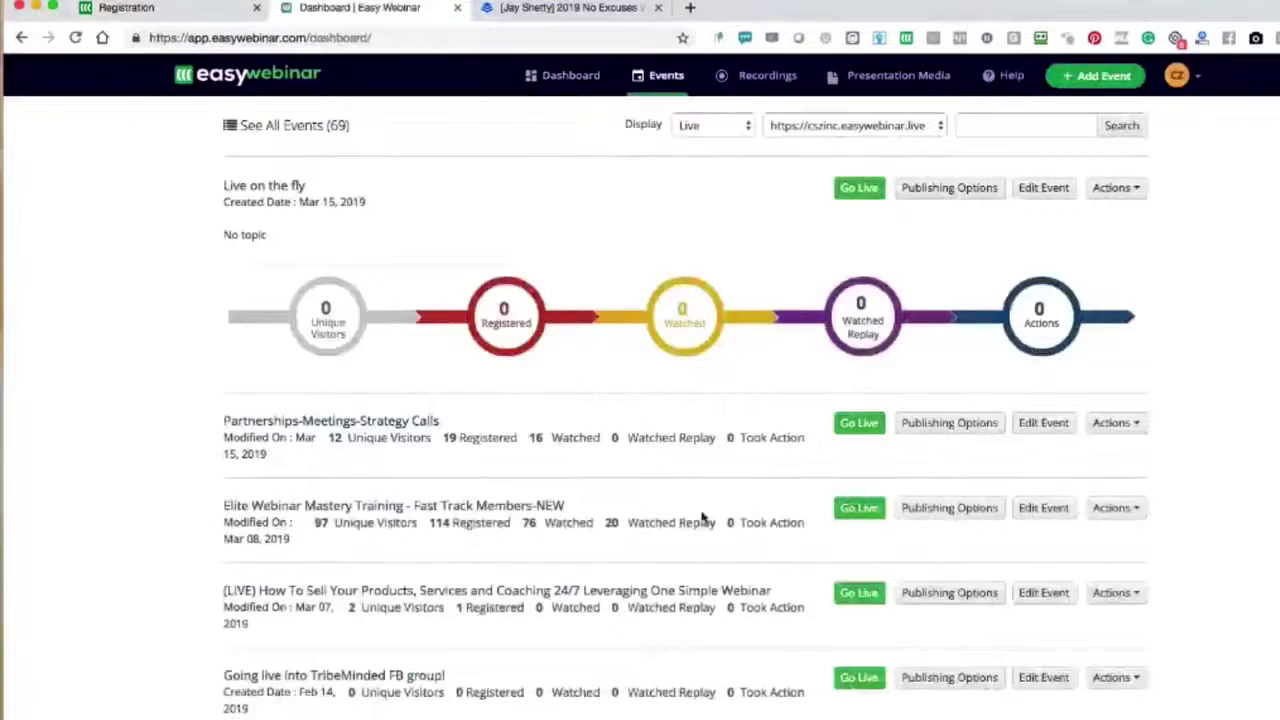
click(1048, 428)
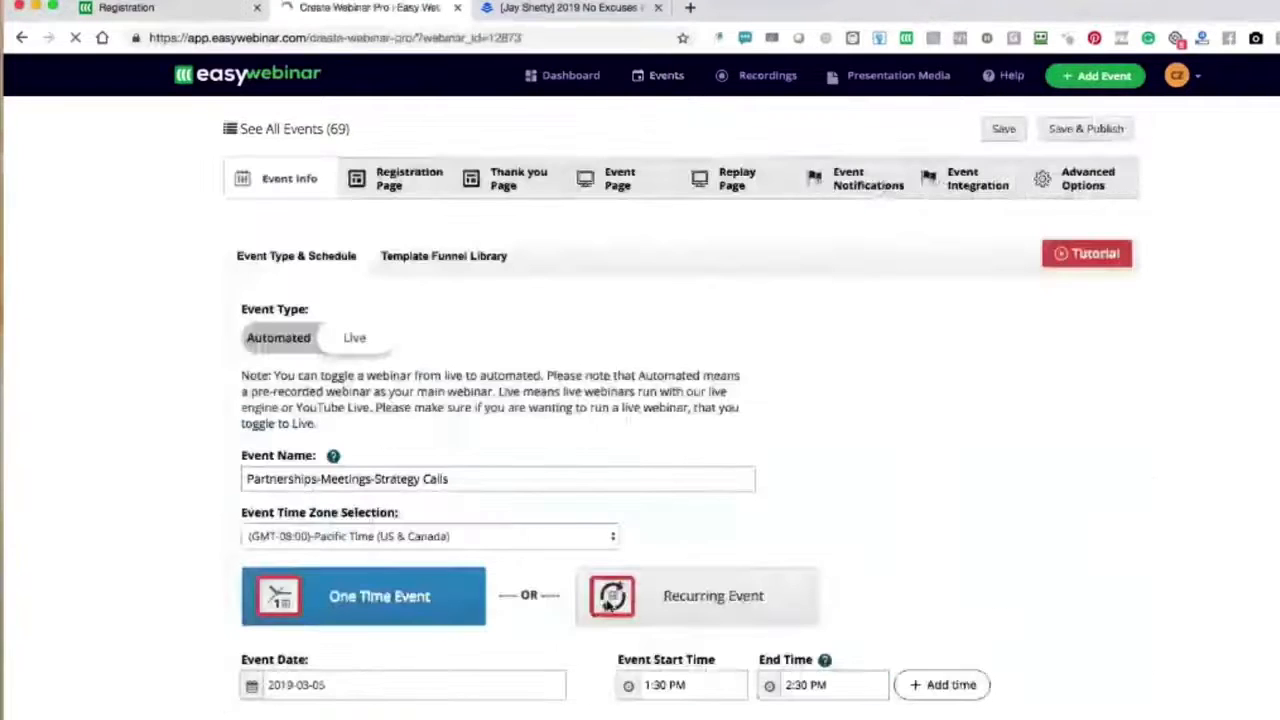
click(346, 684)
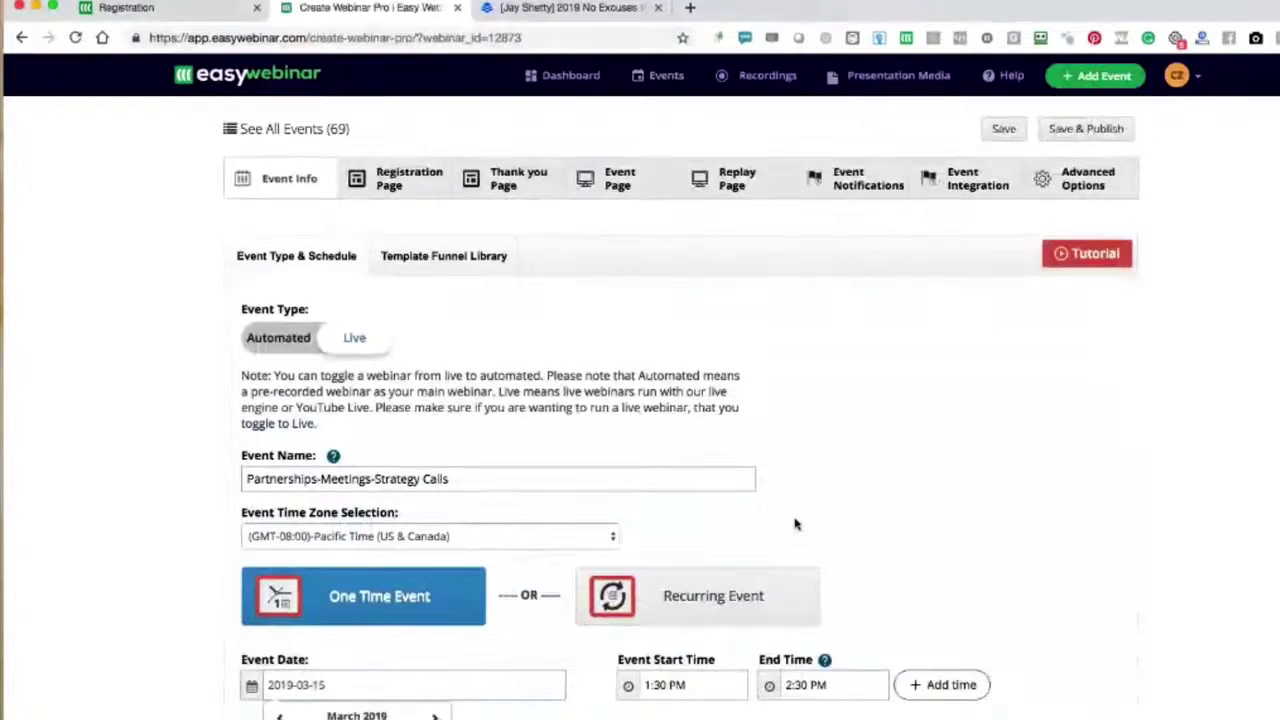
click(1086, 128)
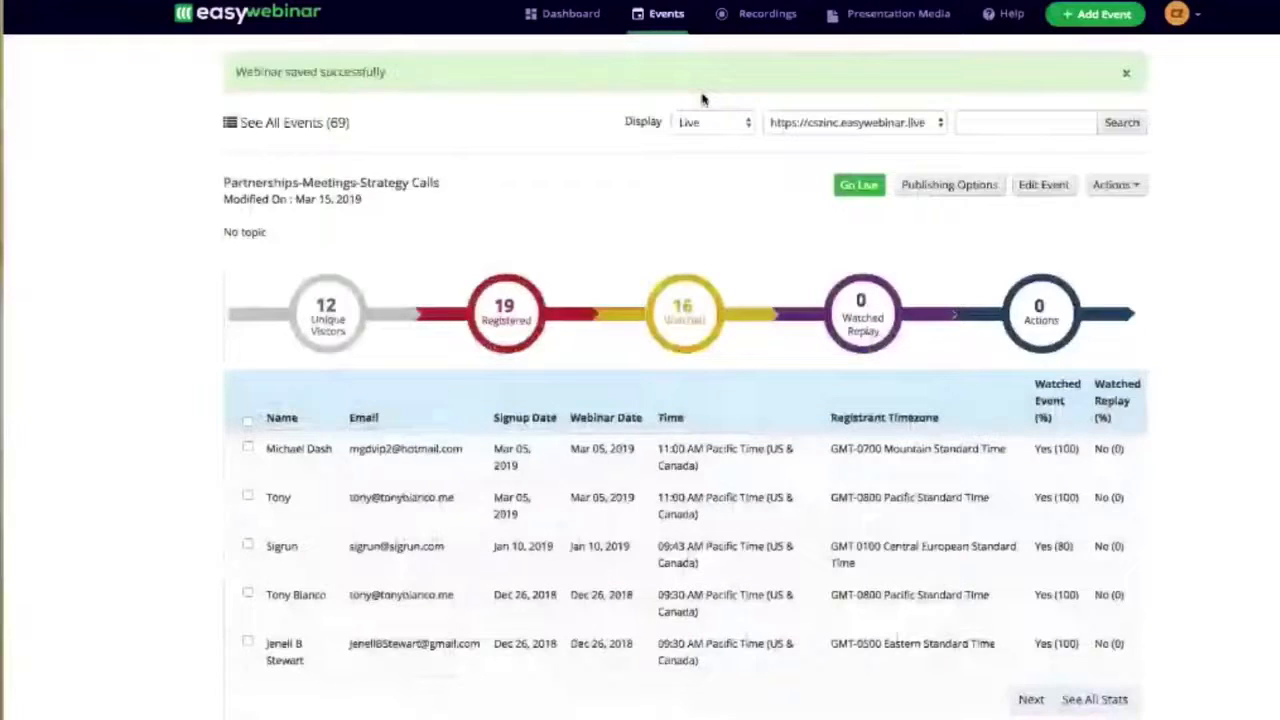
- Open the event's registration page from its publishing options and check the seat reservation form
click(949, 184)
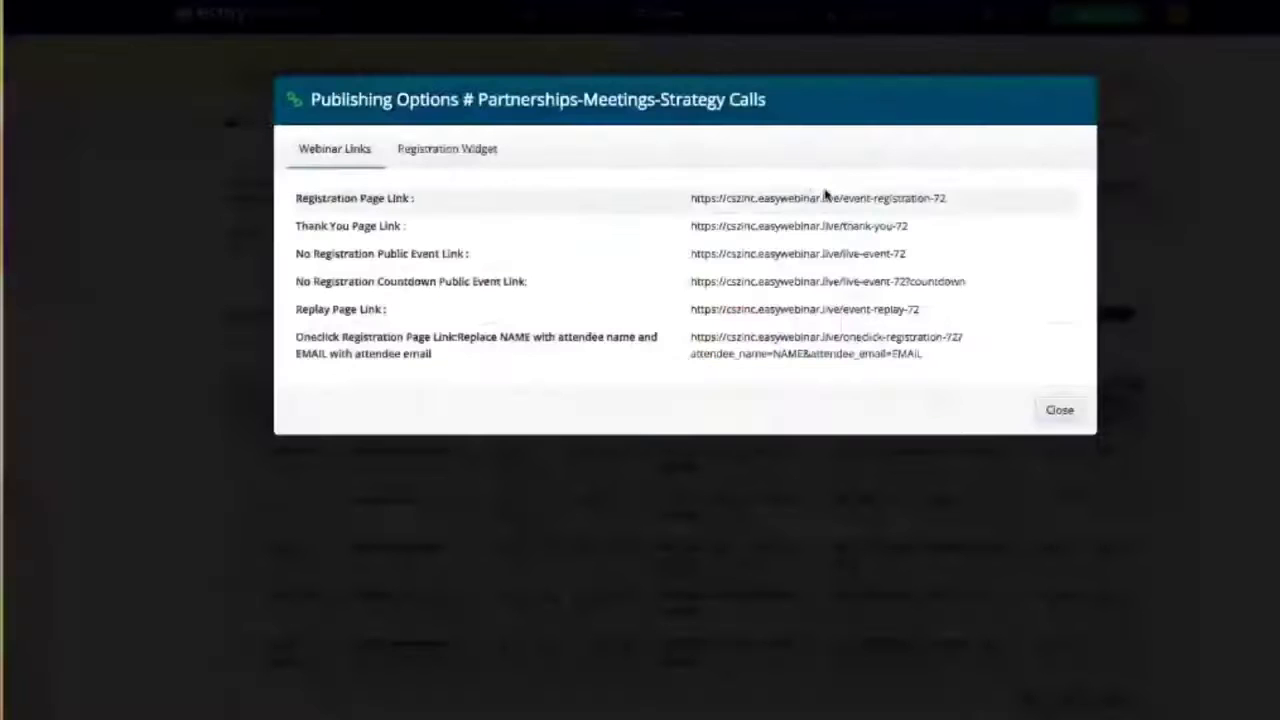
click(829, 200)
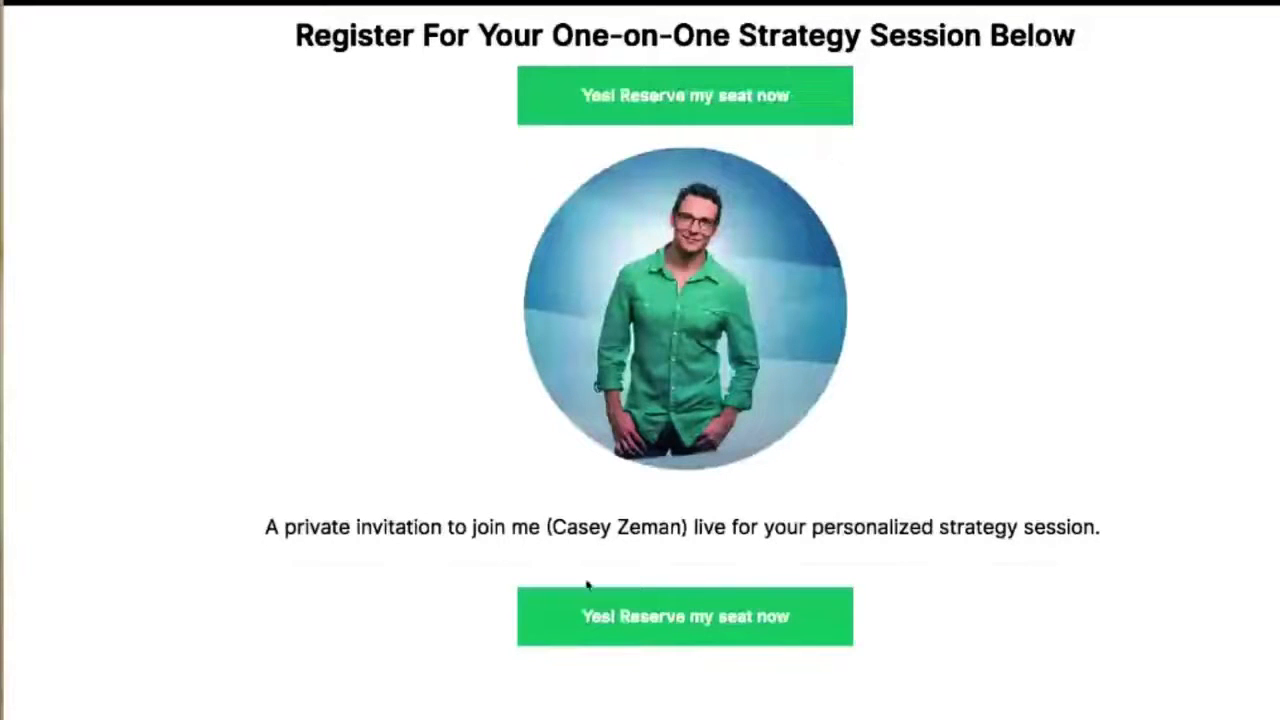
click(683, 105)
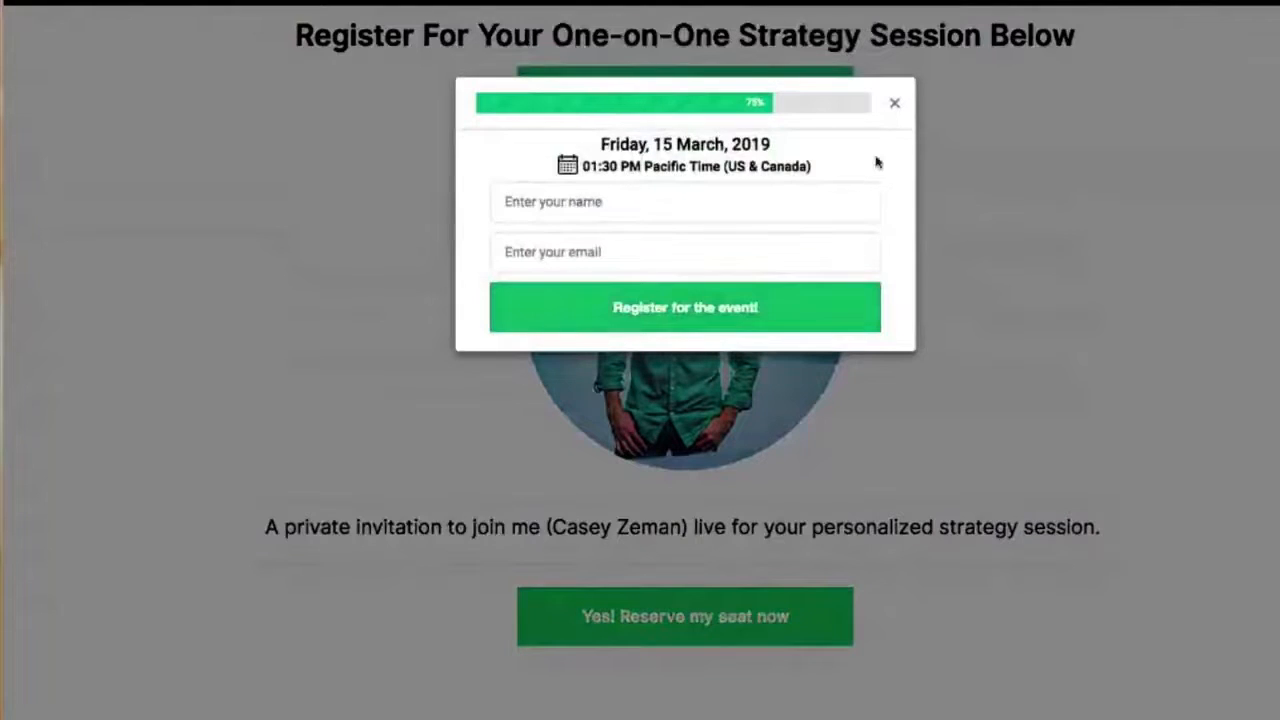
click(895, 106)
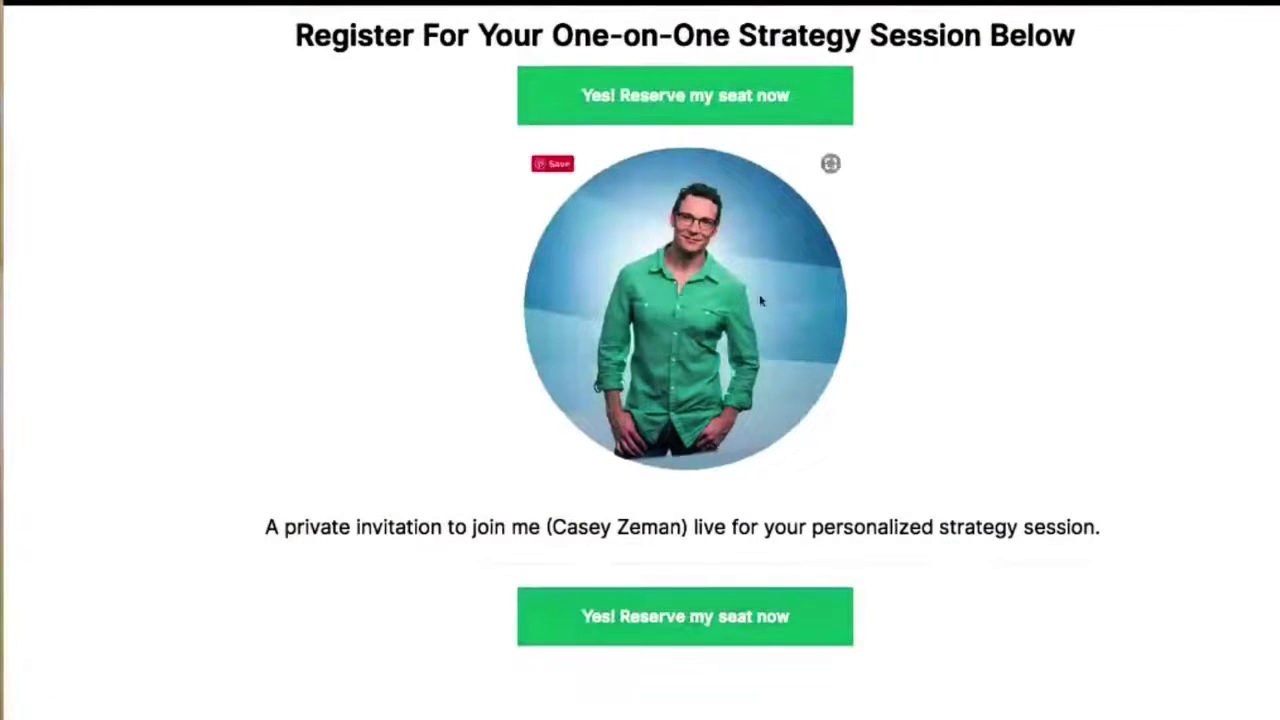
- Register for the One-on-One Strategy Session with the attendee's name and email
click(698, 630)
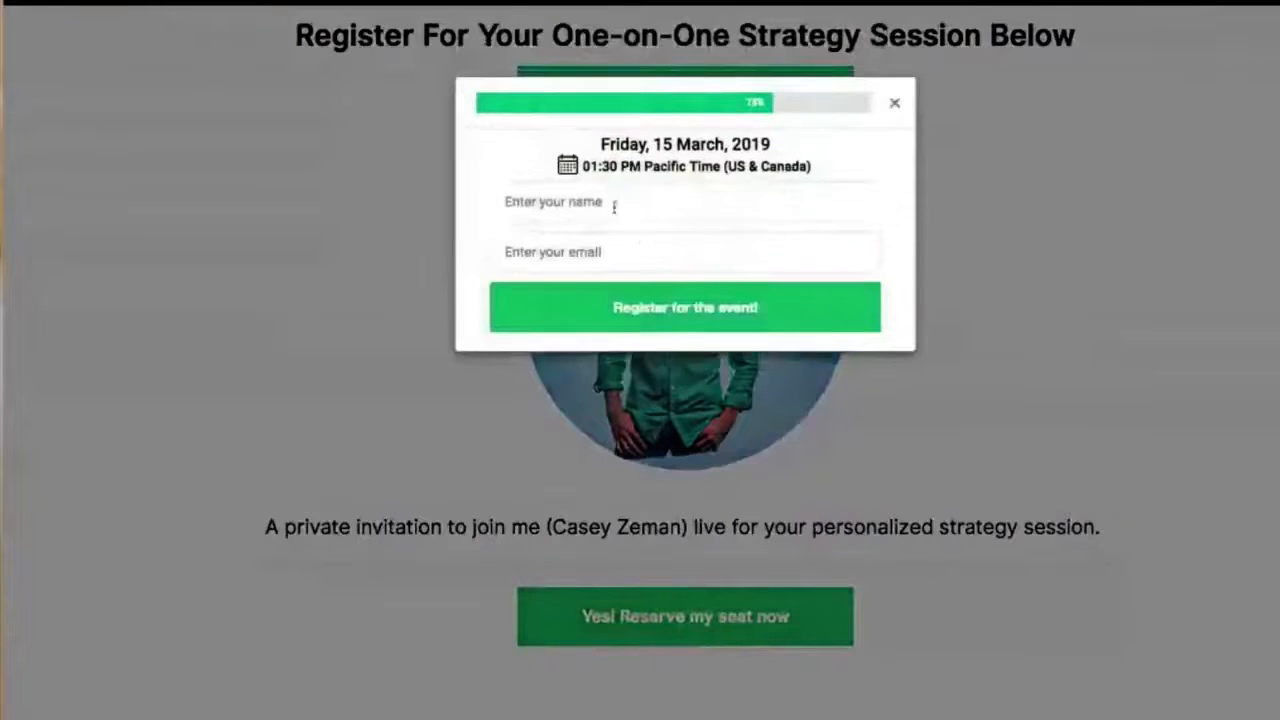
click(614, 206)
click(555, 249)
click(655, 308)
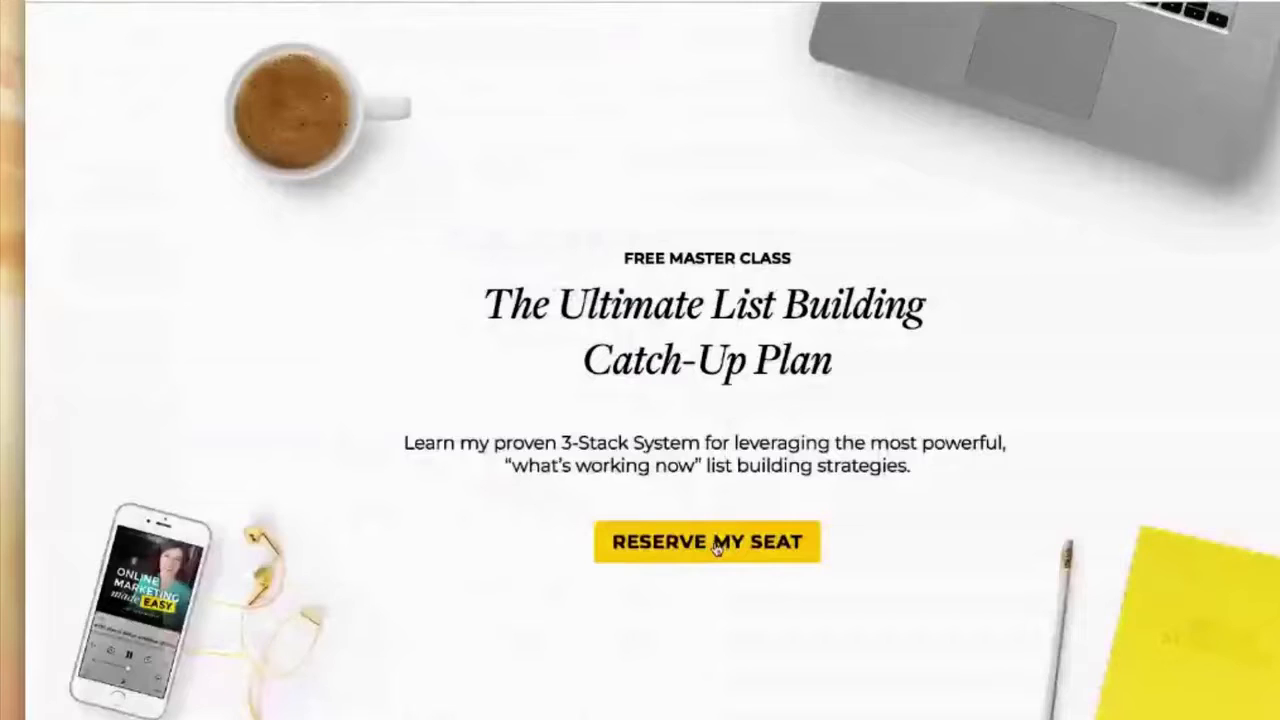
- Reserve a seat for "The Ultimate List Building Catch-Up Plan" webinar with the attendee's saved name and email
click(714, 546)
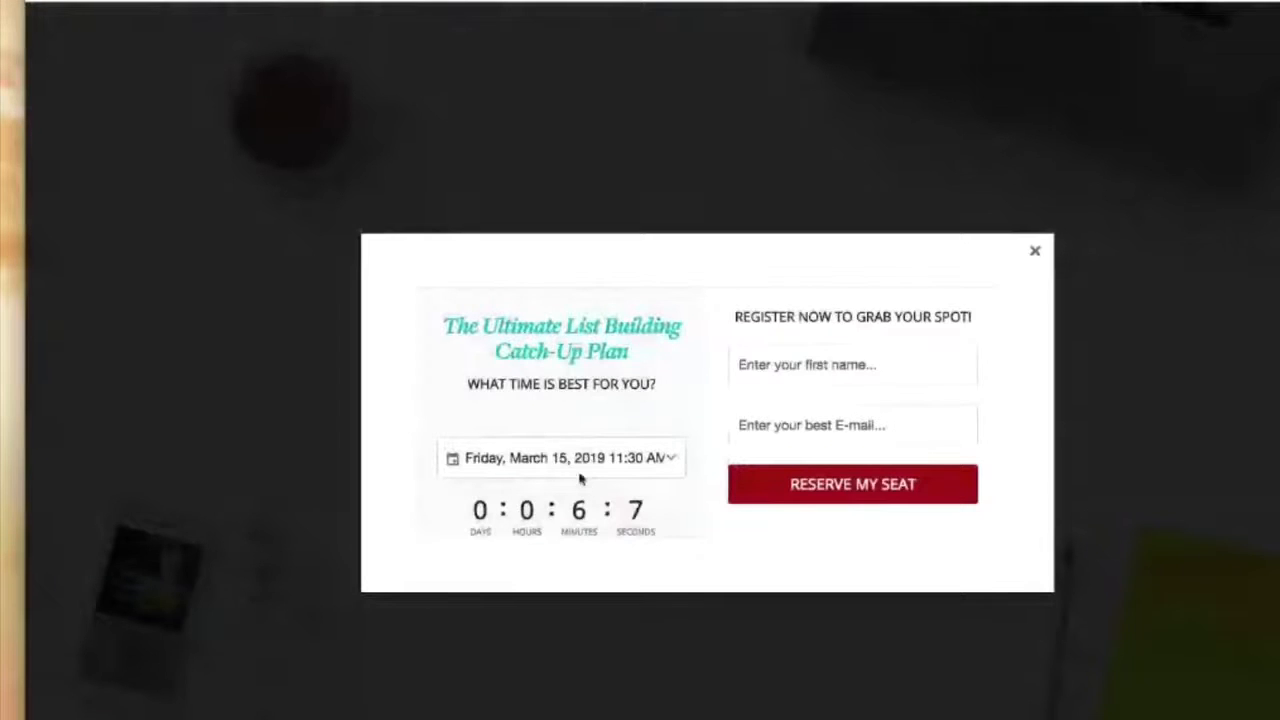
click(776, 364)
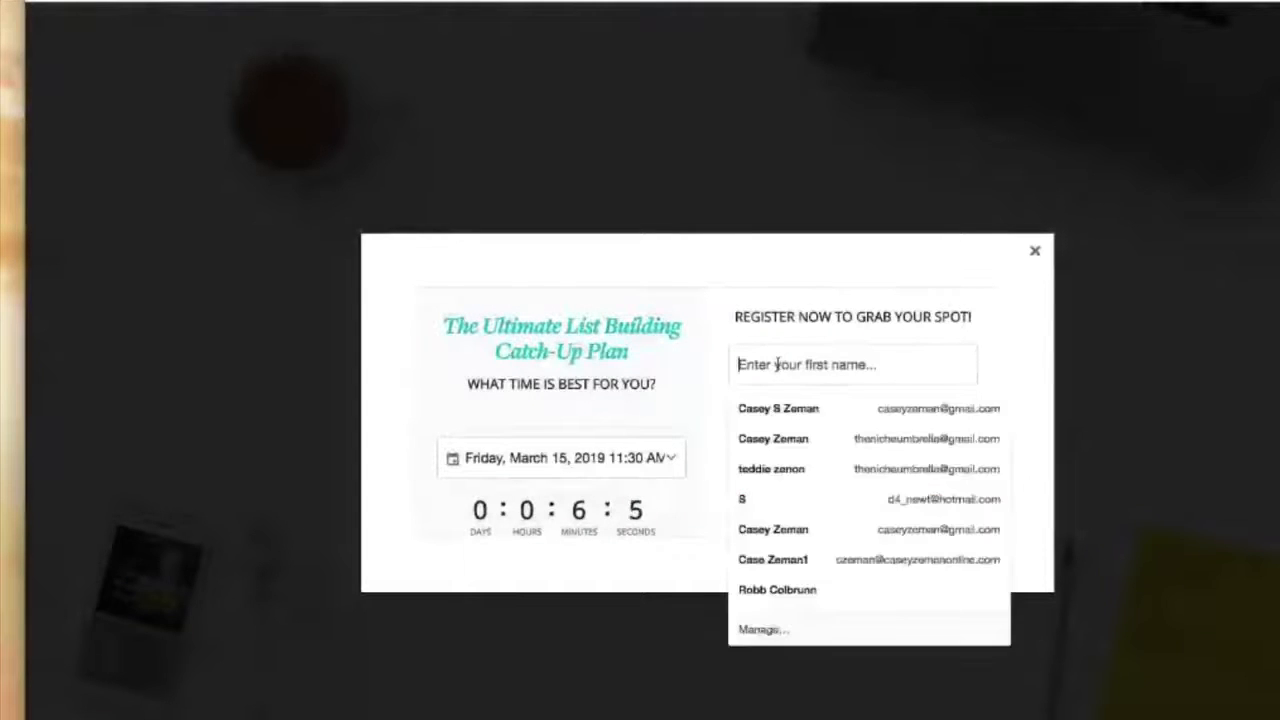
click(775, 407)
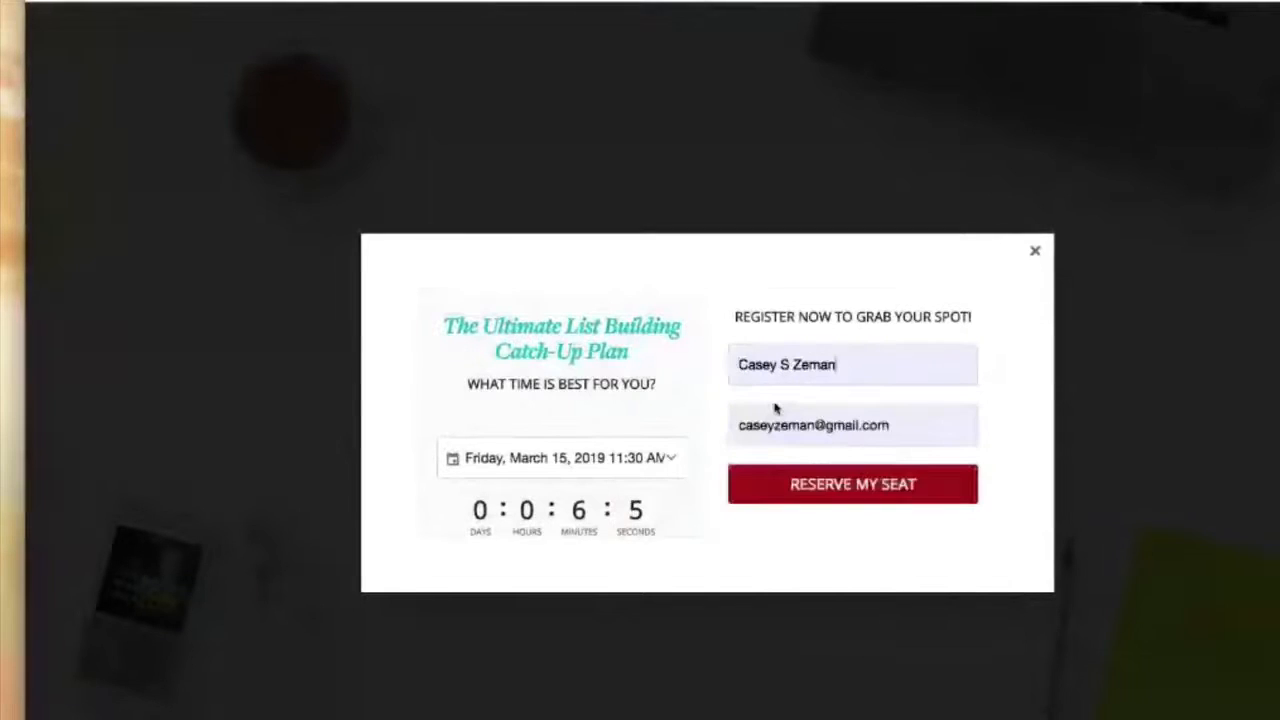
click(852, 488)
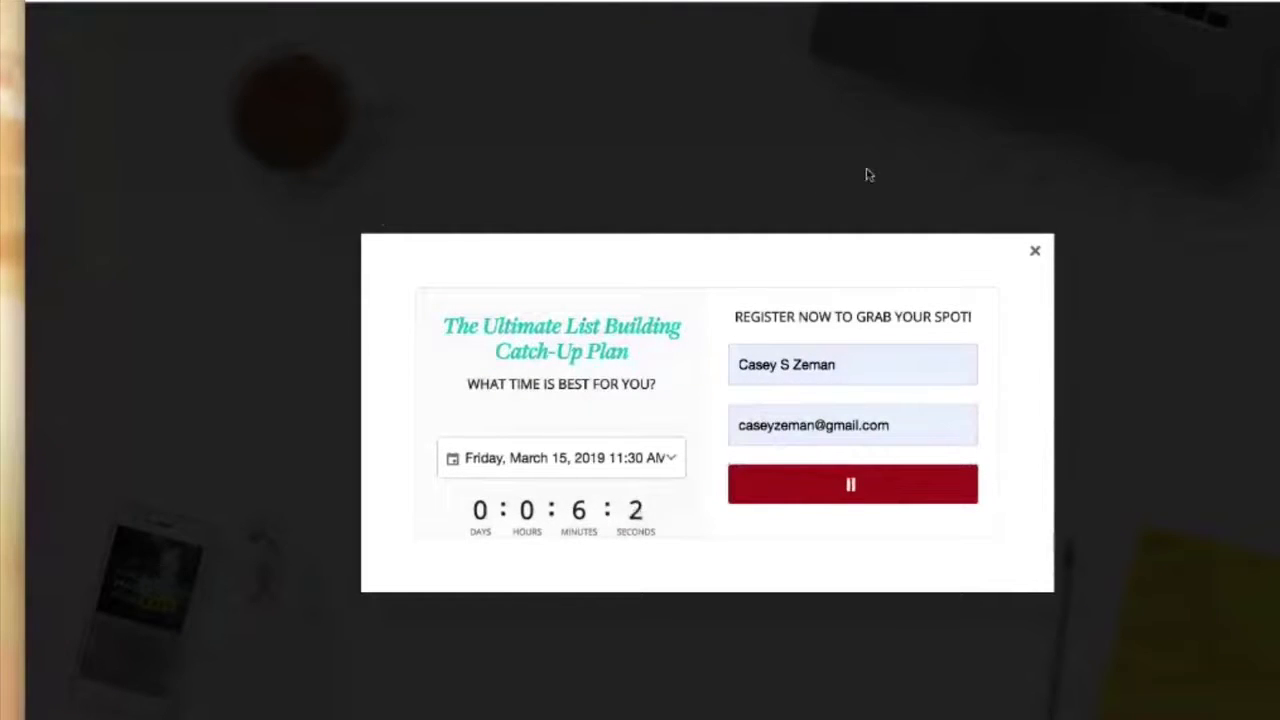
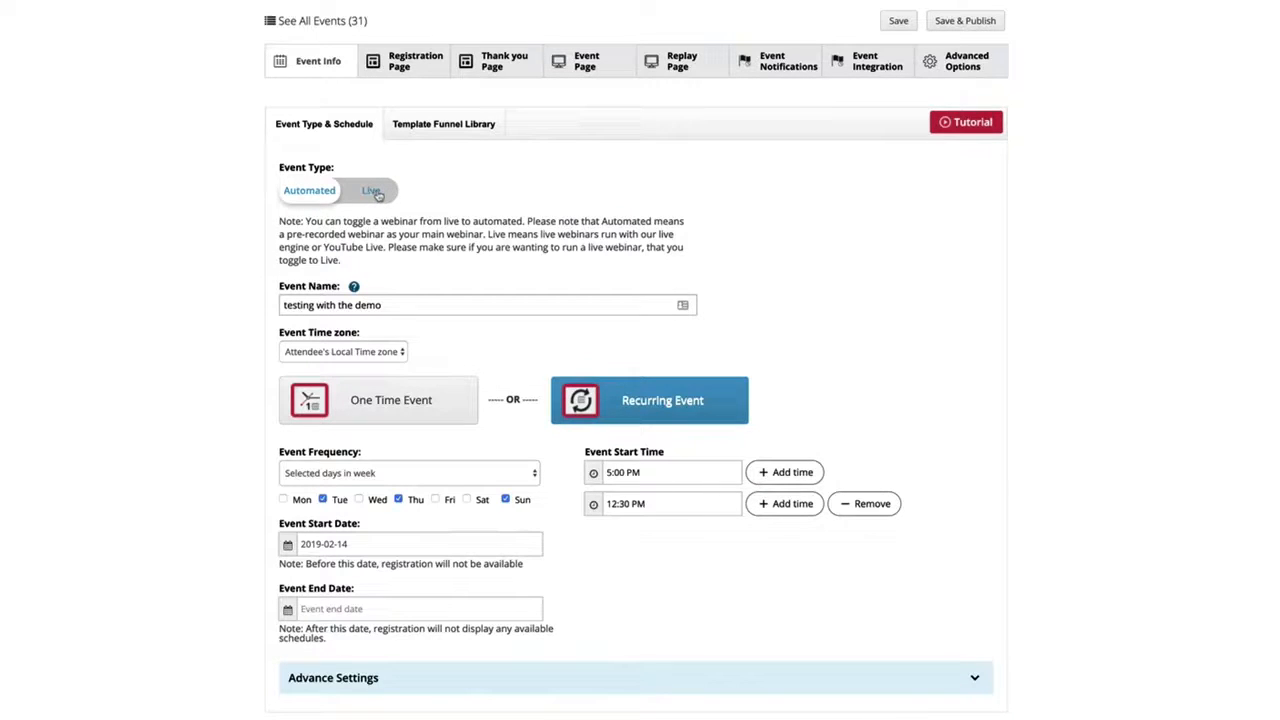
- Toggle the event type between Automated and Live to compare their scheduling options, leaving the event set to Live
click(379, 196)
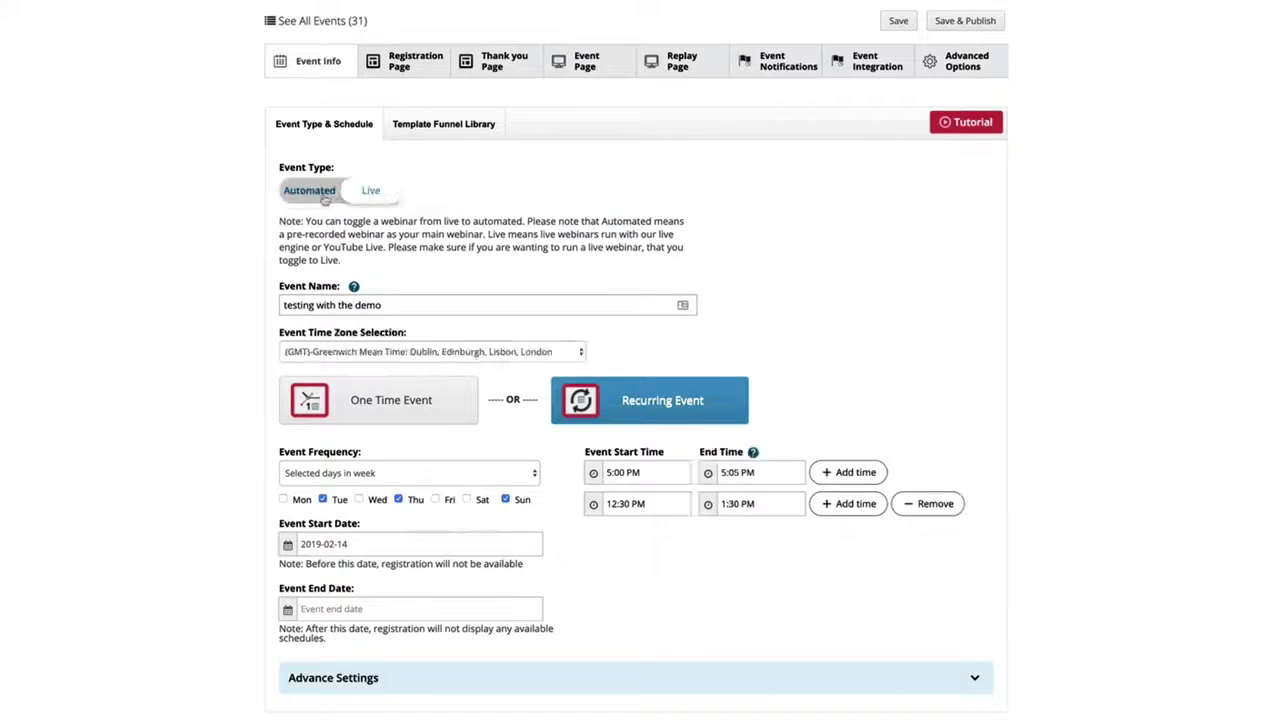
click(376, 195)
click(376, 195)
click(308, 200)
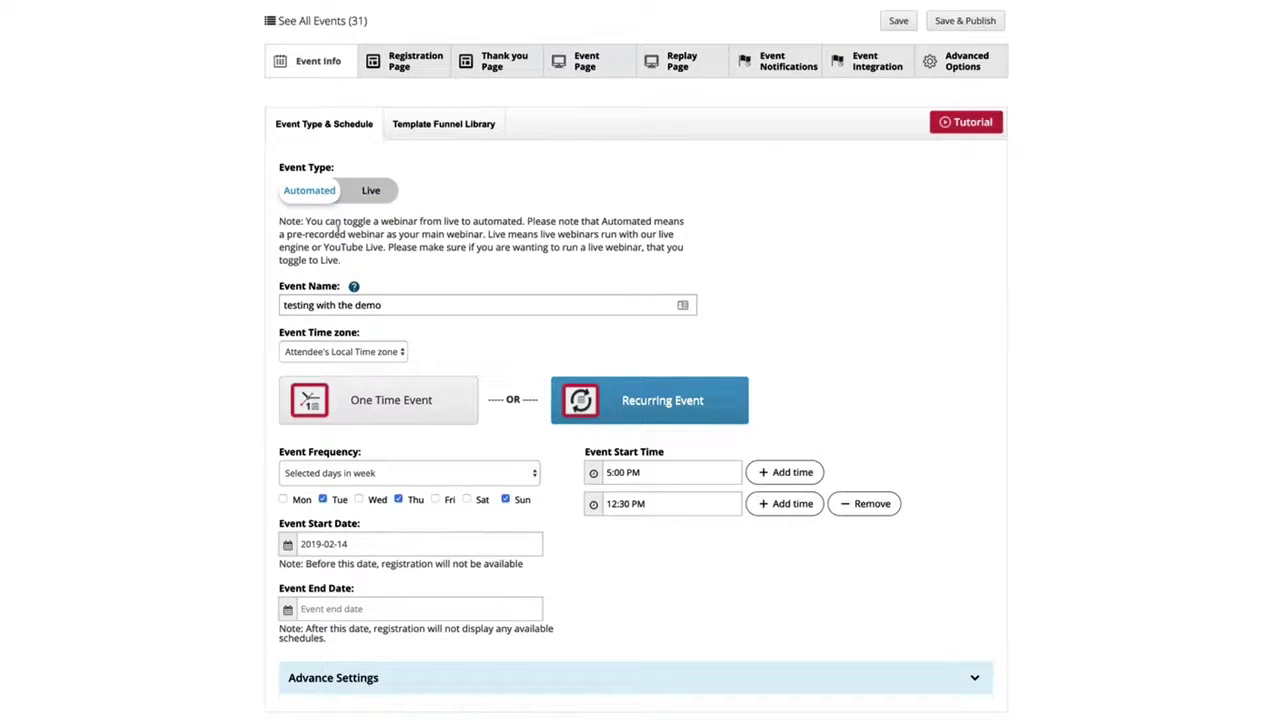
click(366, 202)
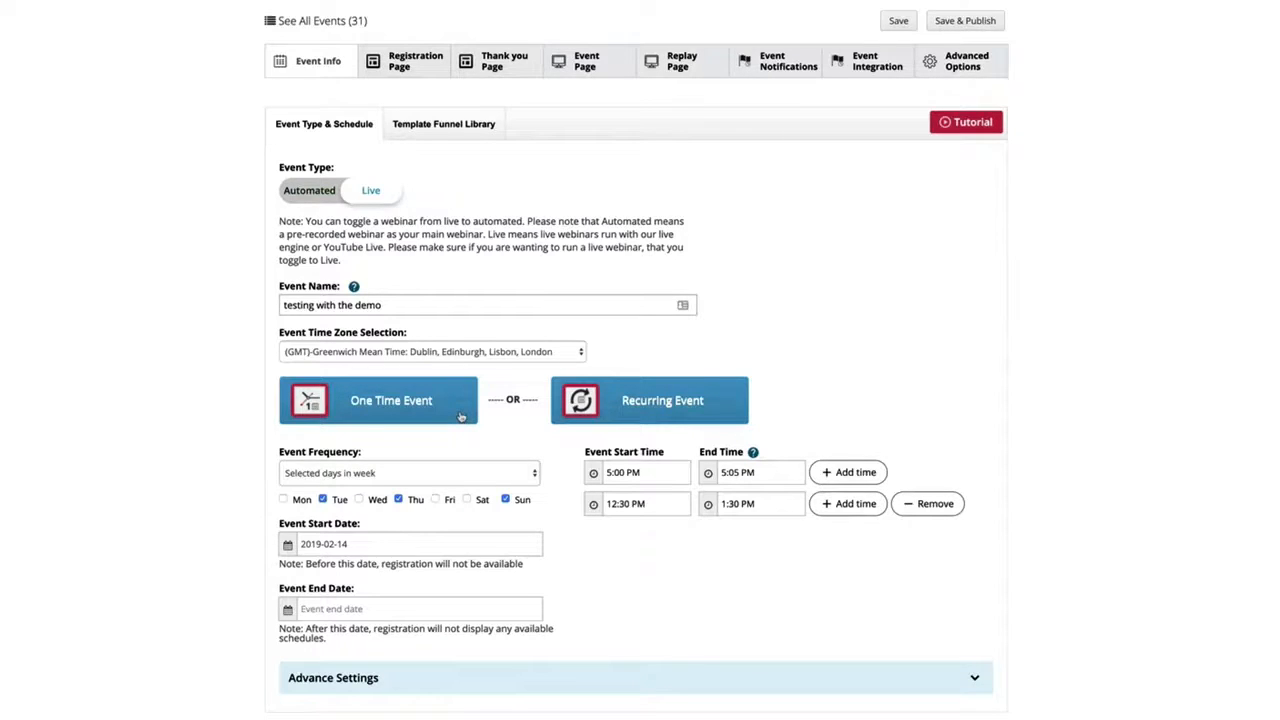
- Examine the one-time and recurring schedules, the event frequency choices, and the advance settings, ending on a recurring event with selected days in week
click(461, 416)
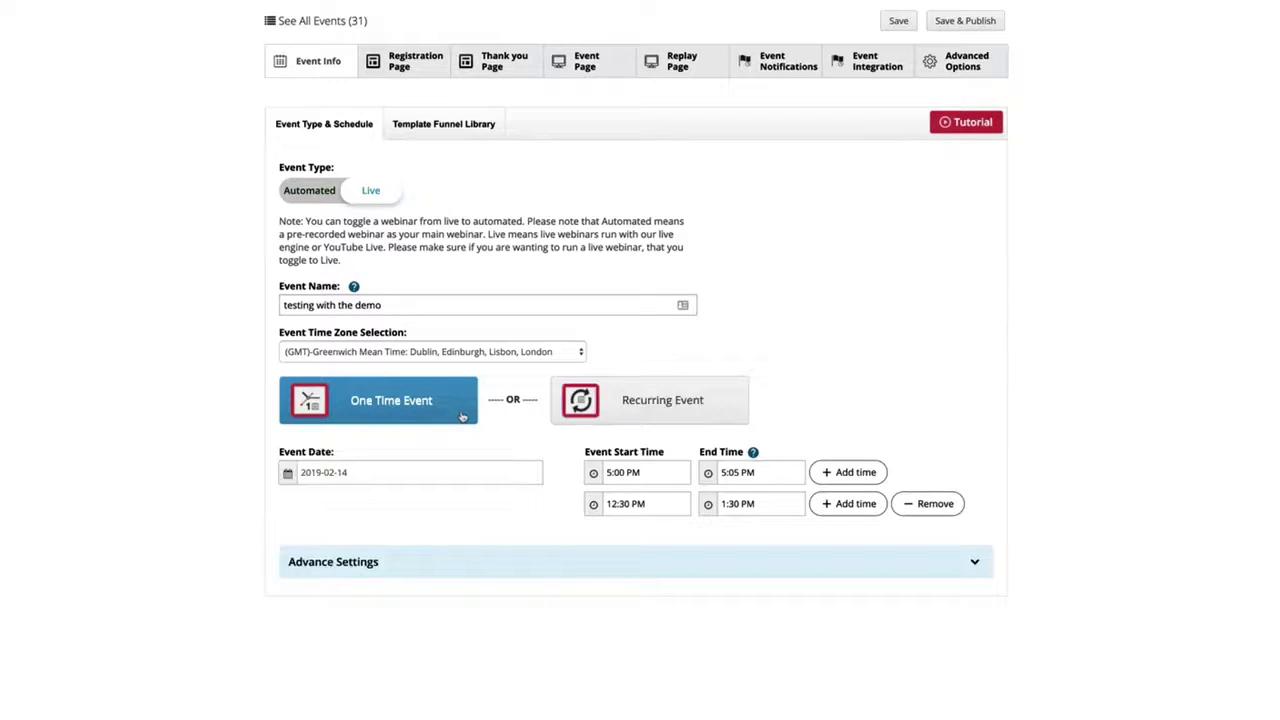
click(655, 413)
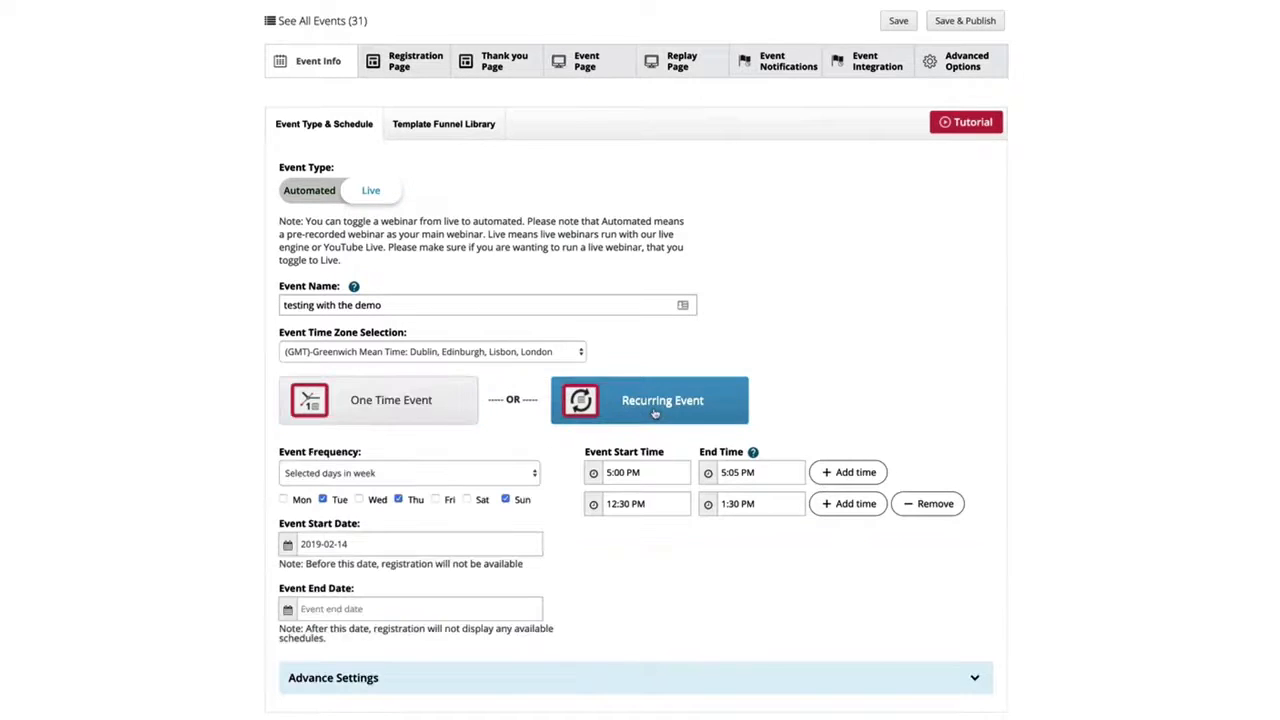
click(491, 476)
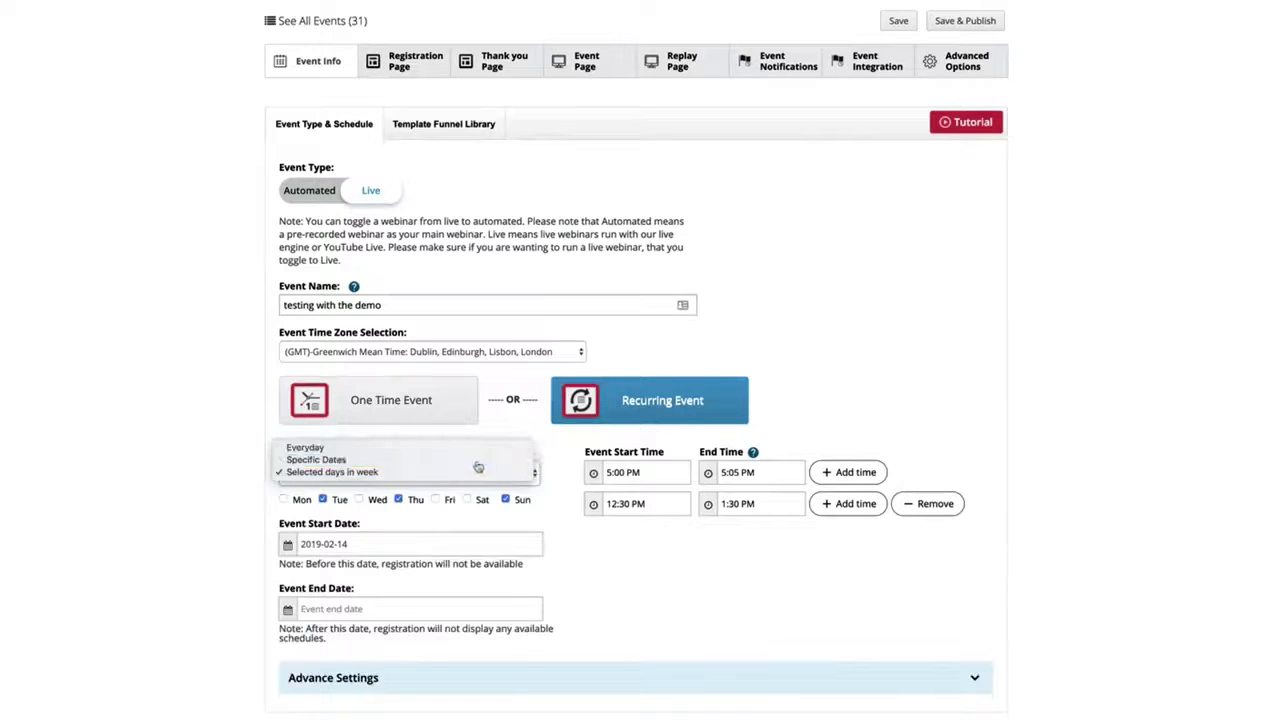
click(478, 460)
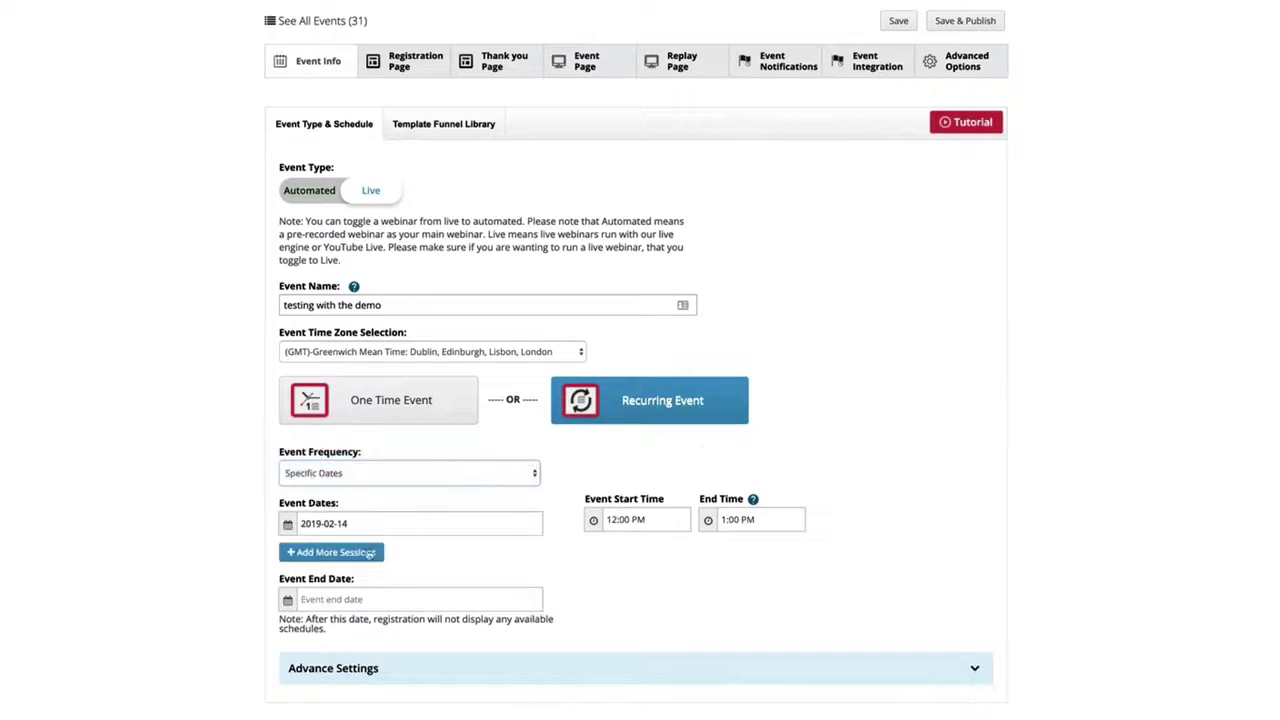
click(400, 476)
click(400, 484)
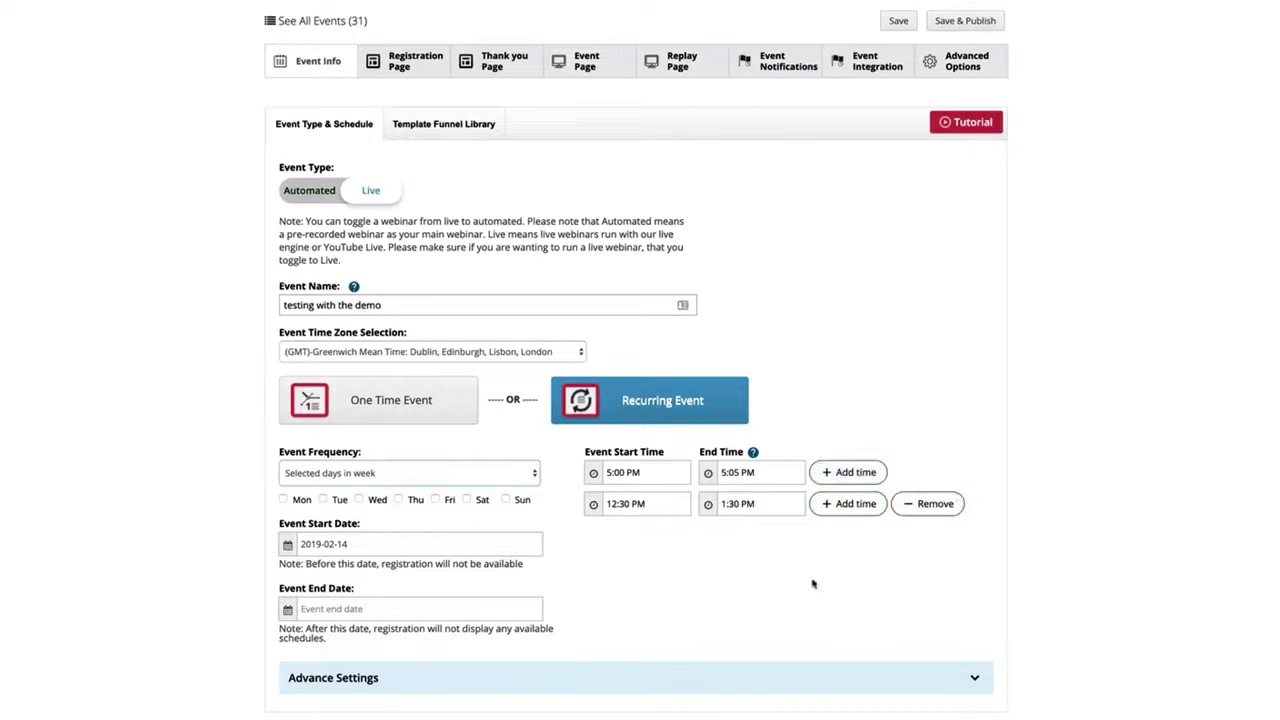
click(768, 681)
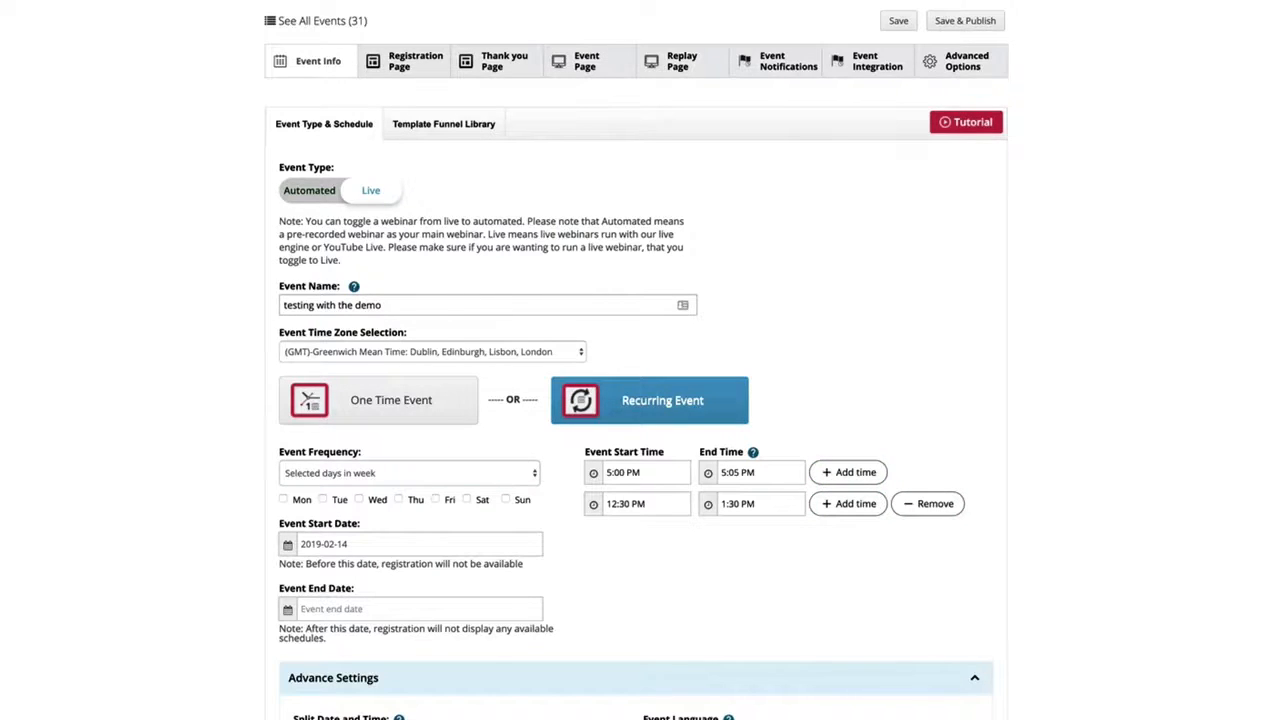
click(540, 677)
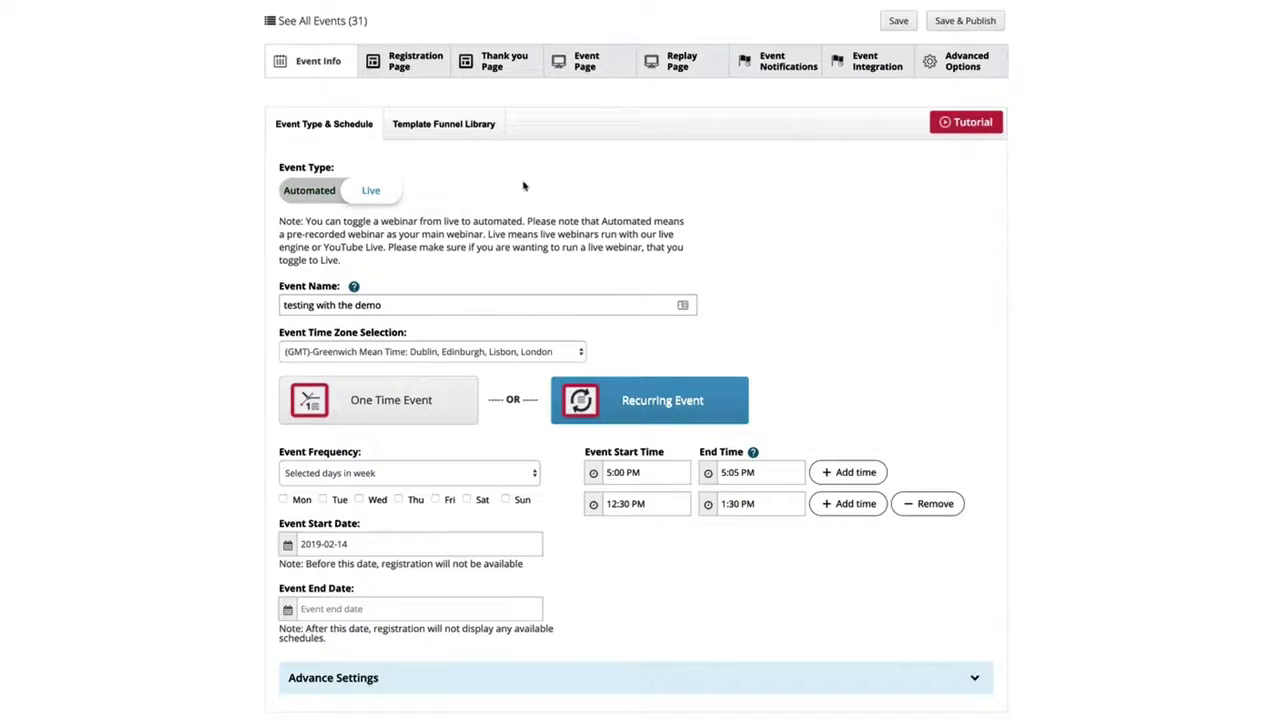
- Examine the registration page content settings, including headlines, image or video main display, video URL, and event description
click(421, 71)
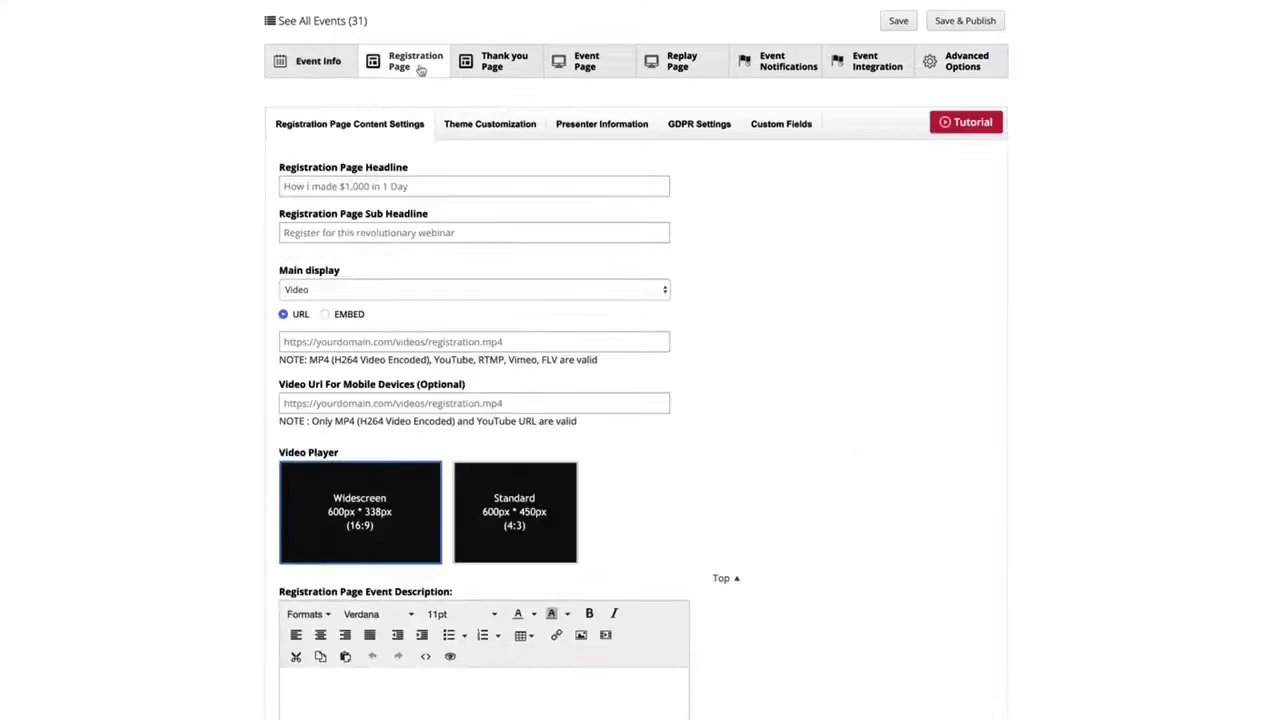
click(416, 188)
click(356, 228)
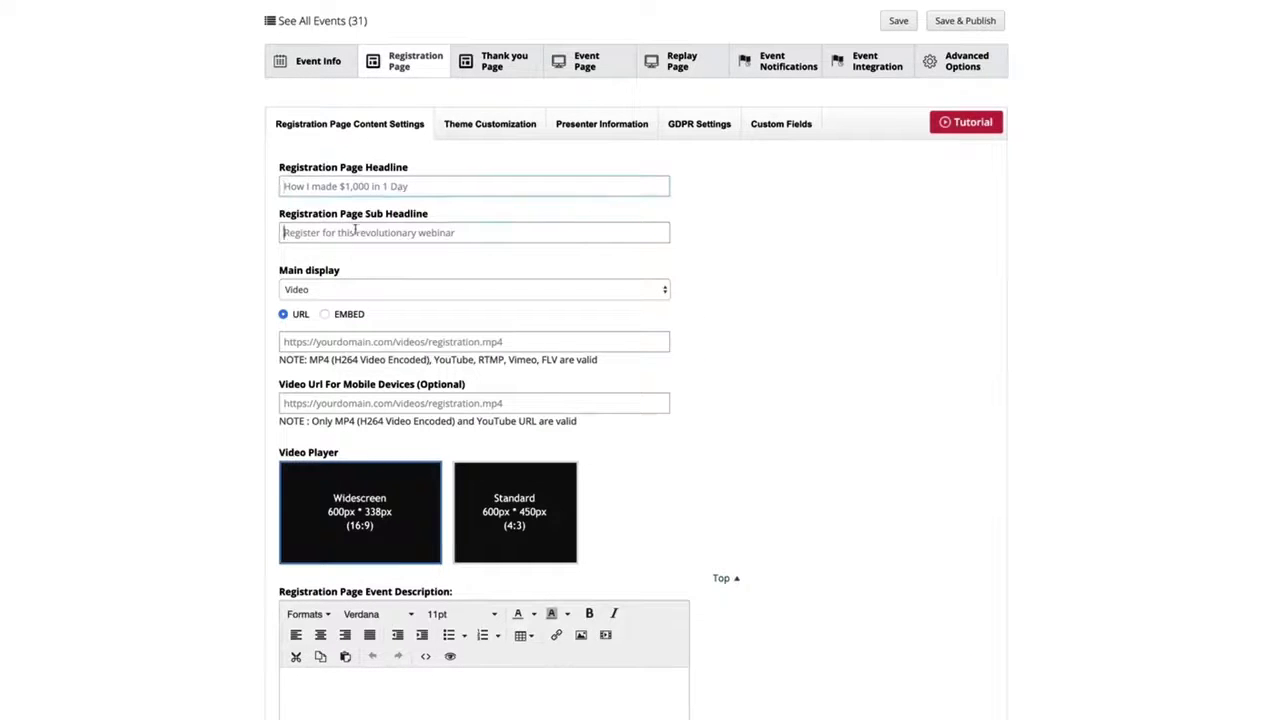
click(336, 289)
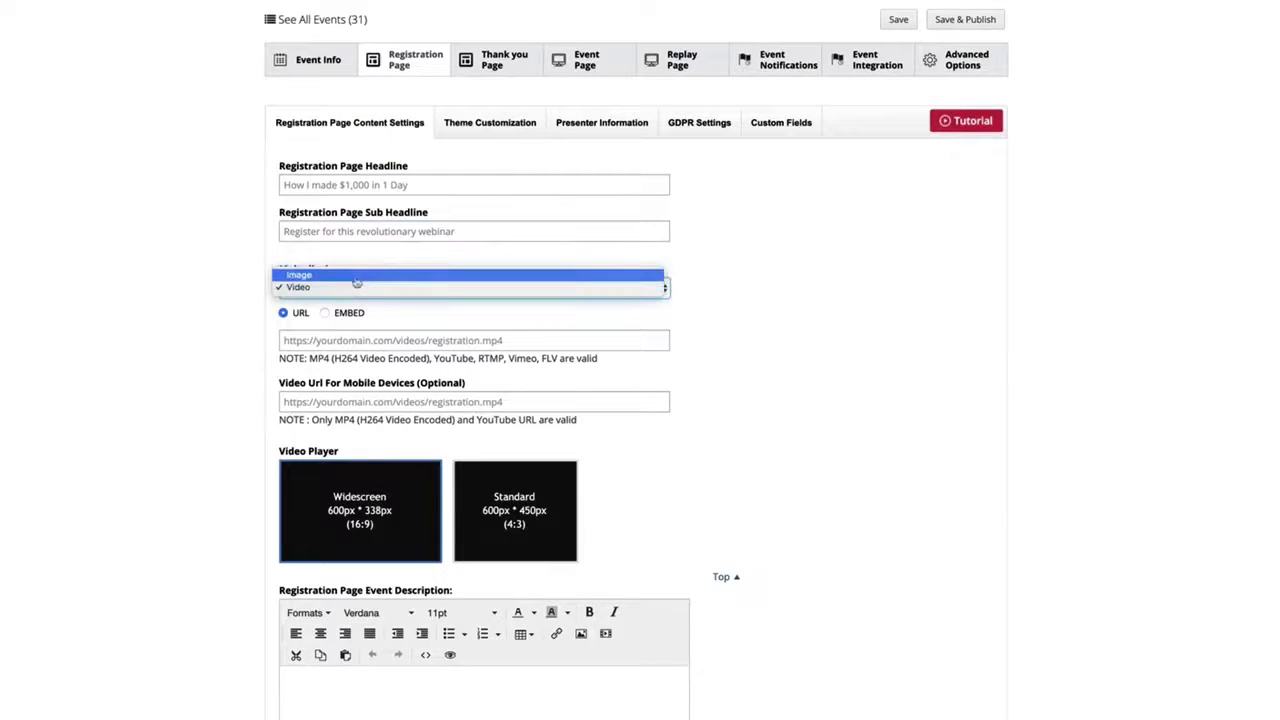
click(251, 313)
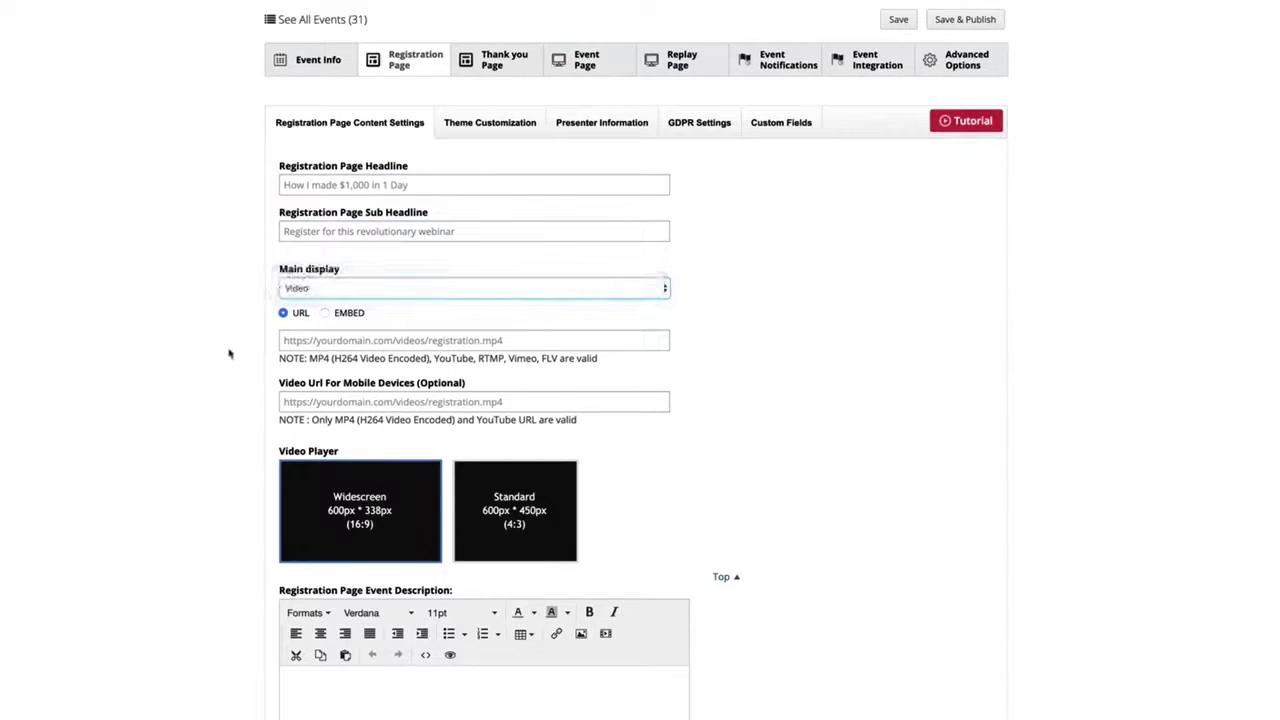
click(360, 340)
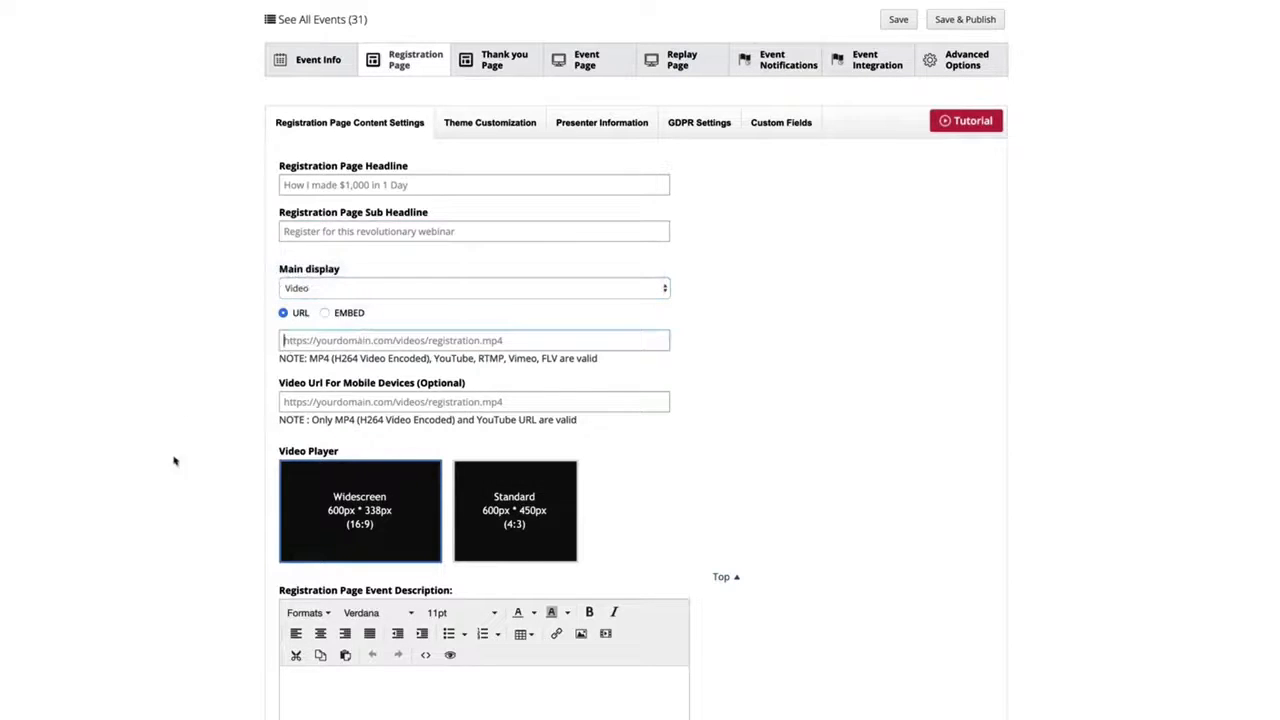
click(519, 714)
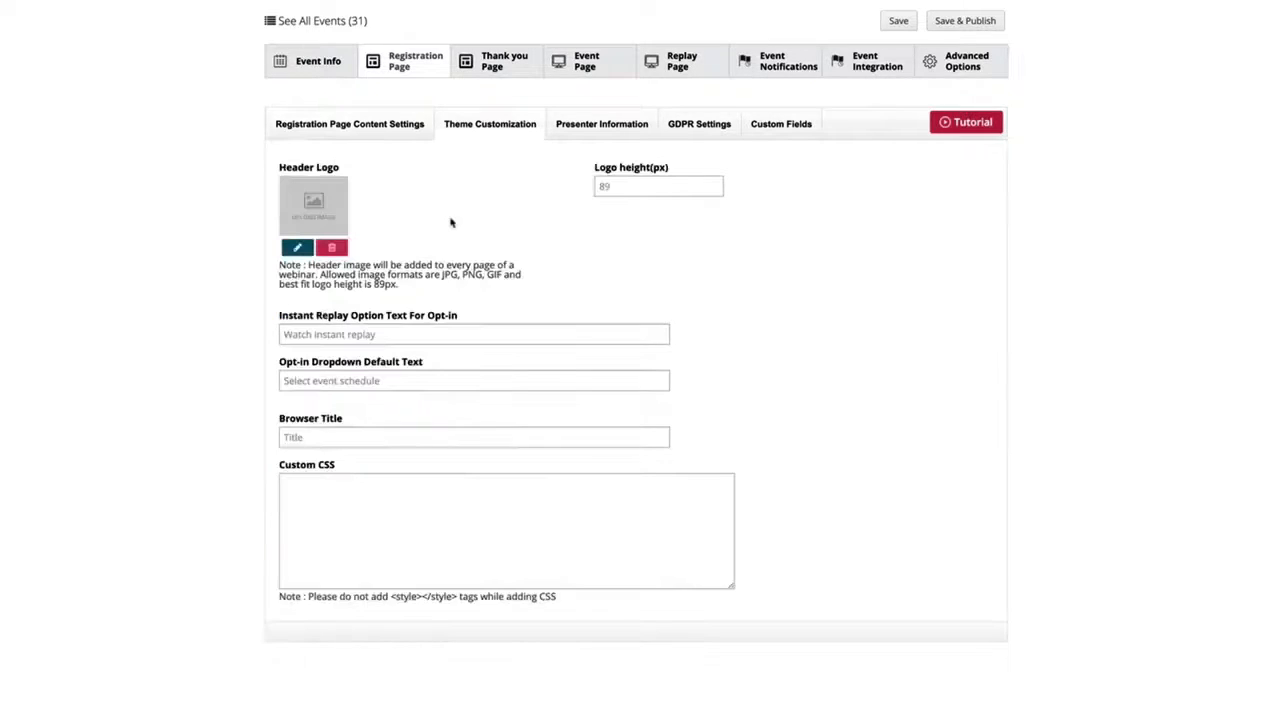
- Review the registration page's custom CSS, presenter information, GDPR settings, and custom fields
click(443, 562)
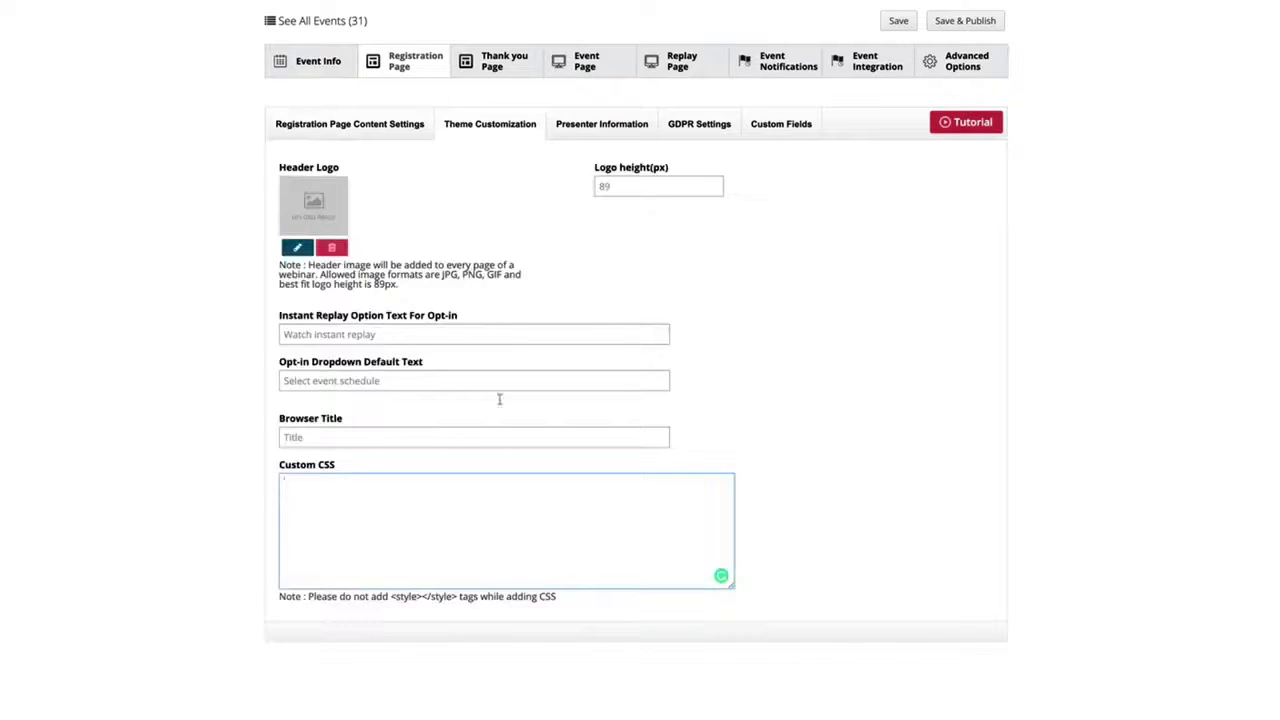
click(609, 127)
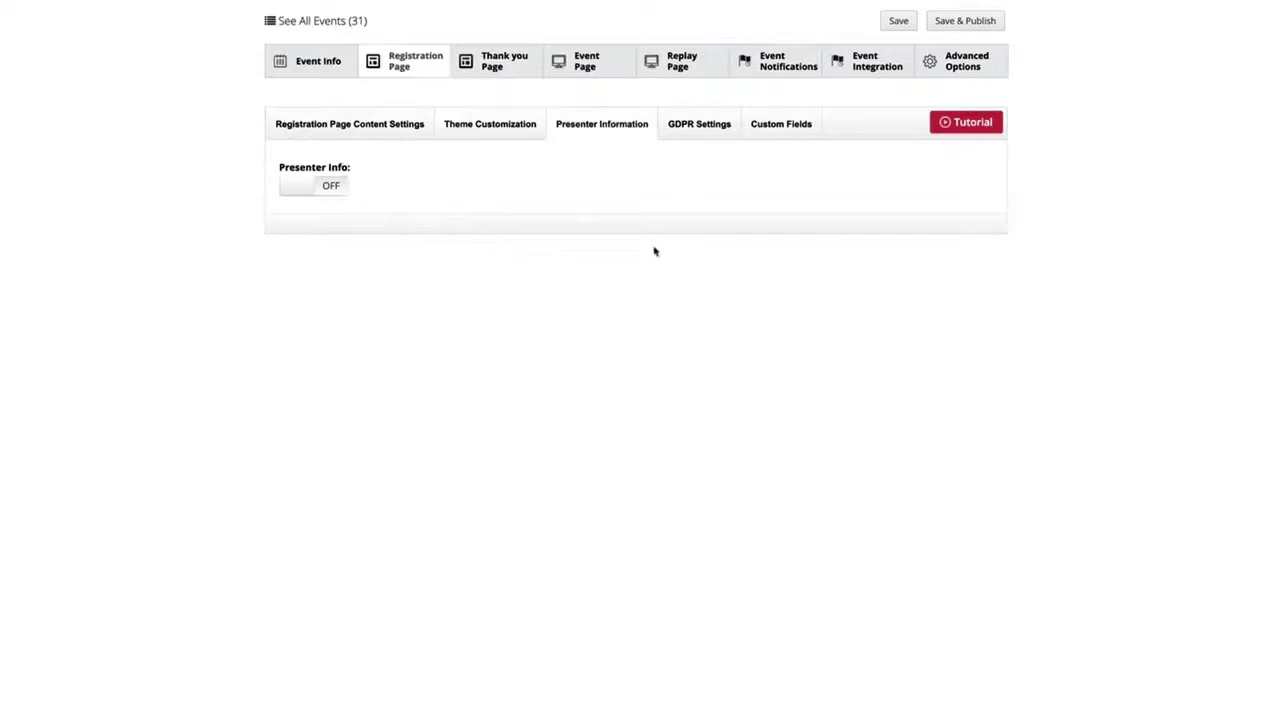
click(324, 197)
click(700, 130)
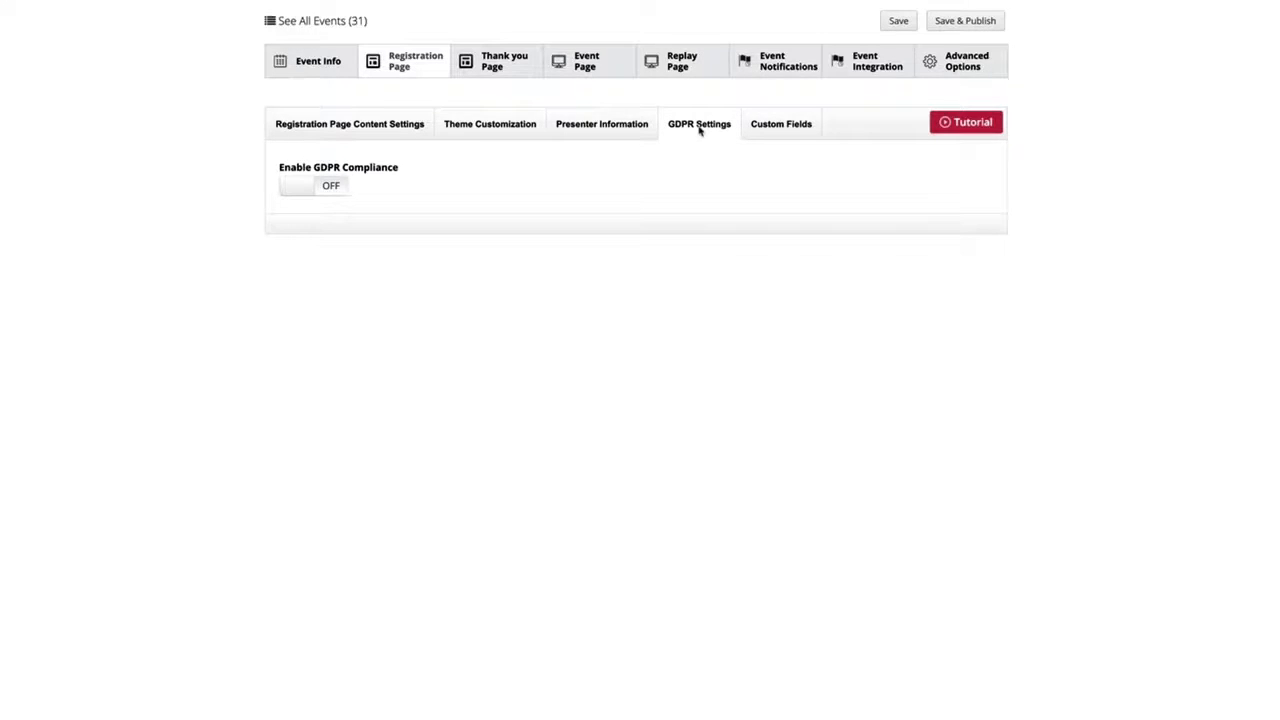
click(762, 140)
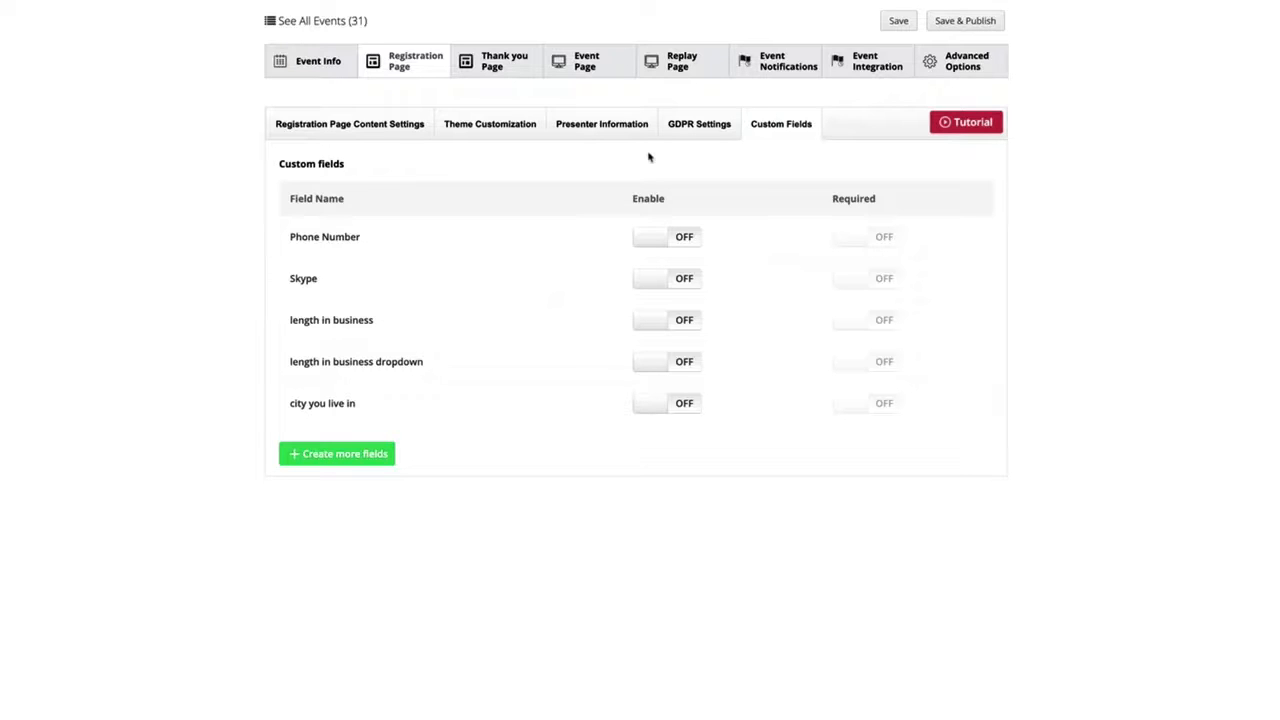
- Review the thank you page's main display choices, description, theme customization, and social share incentives
click(497, 66)
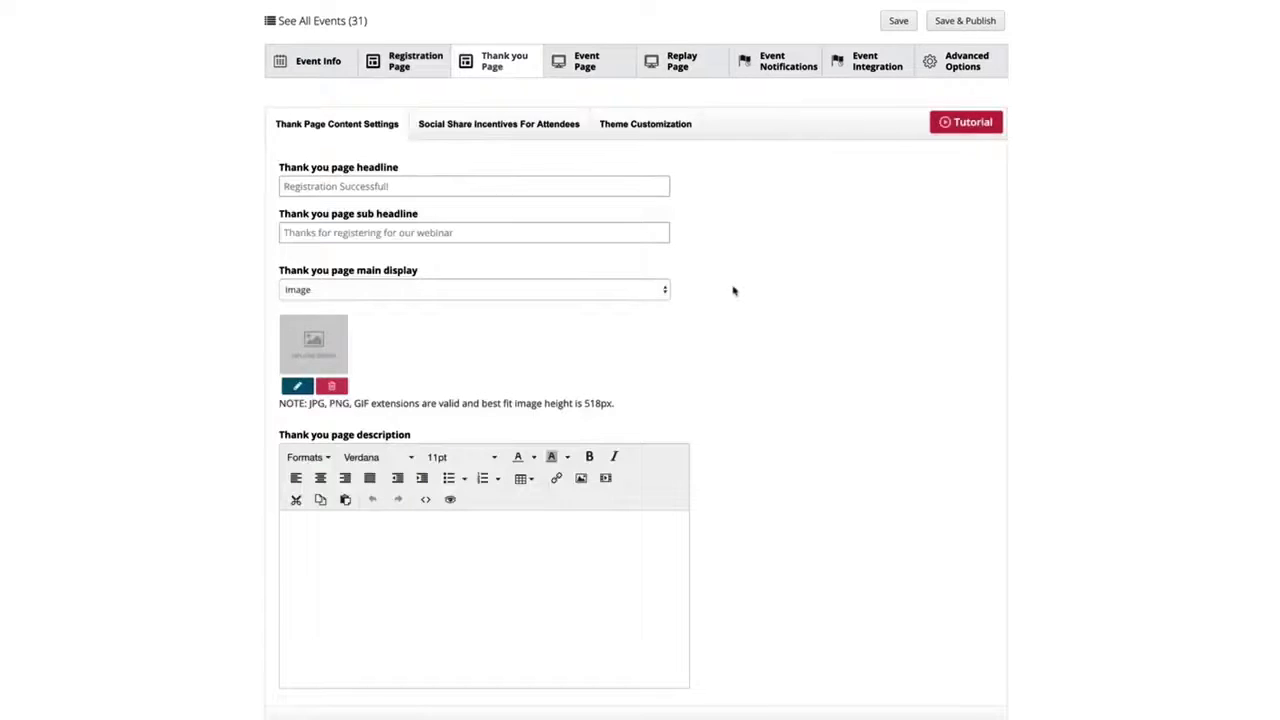
click(531, 294)
click(520, 391)
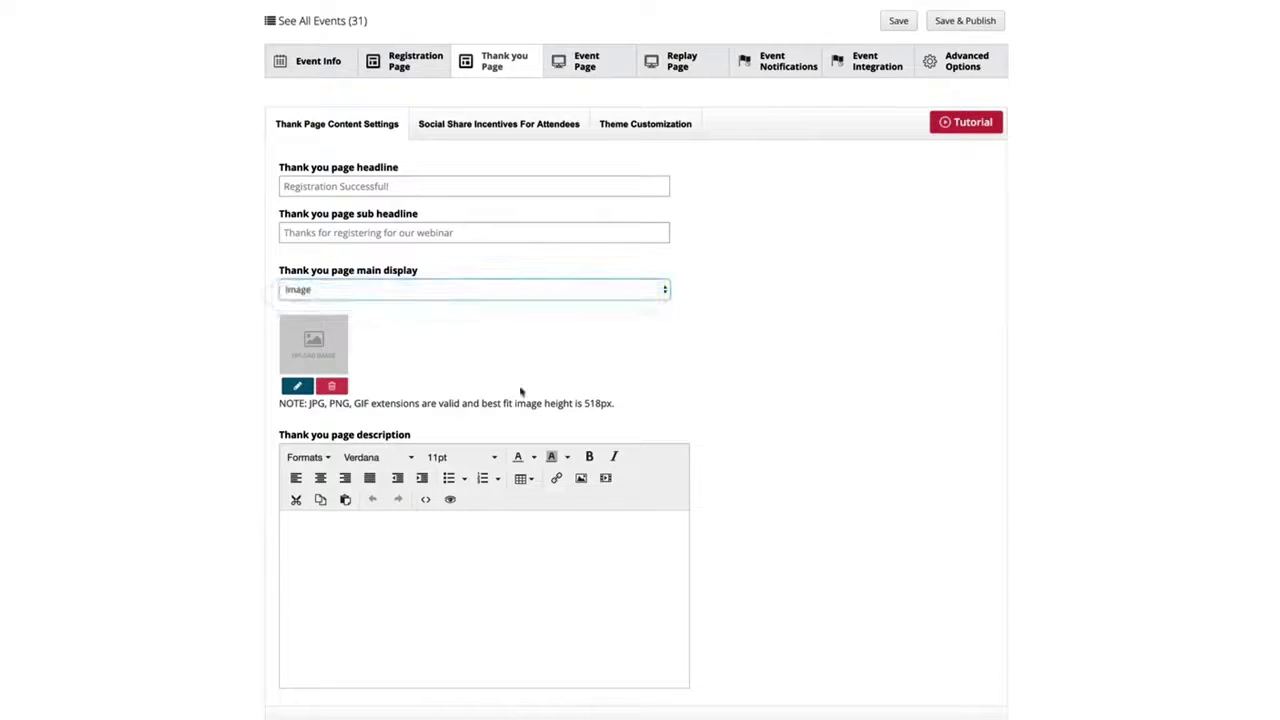
click(367, 569)
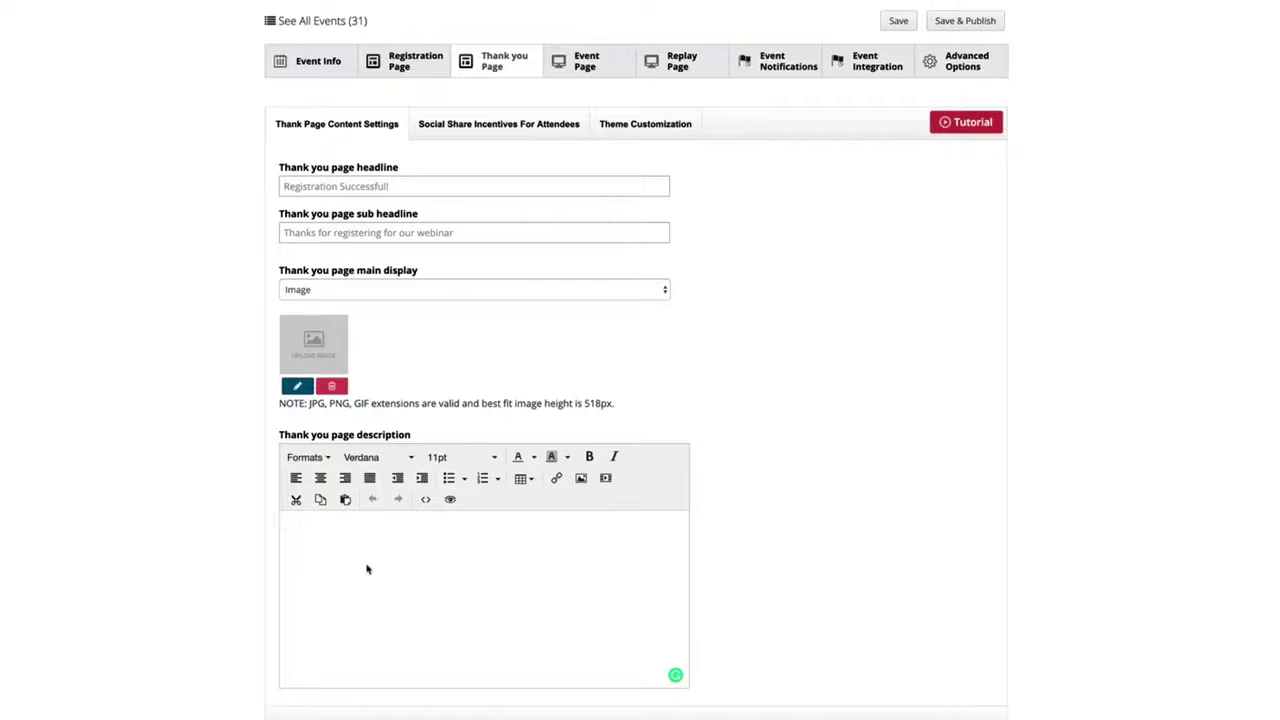
click(652, 124)
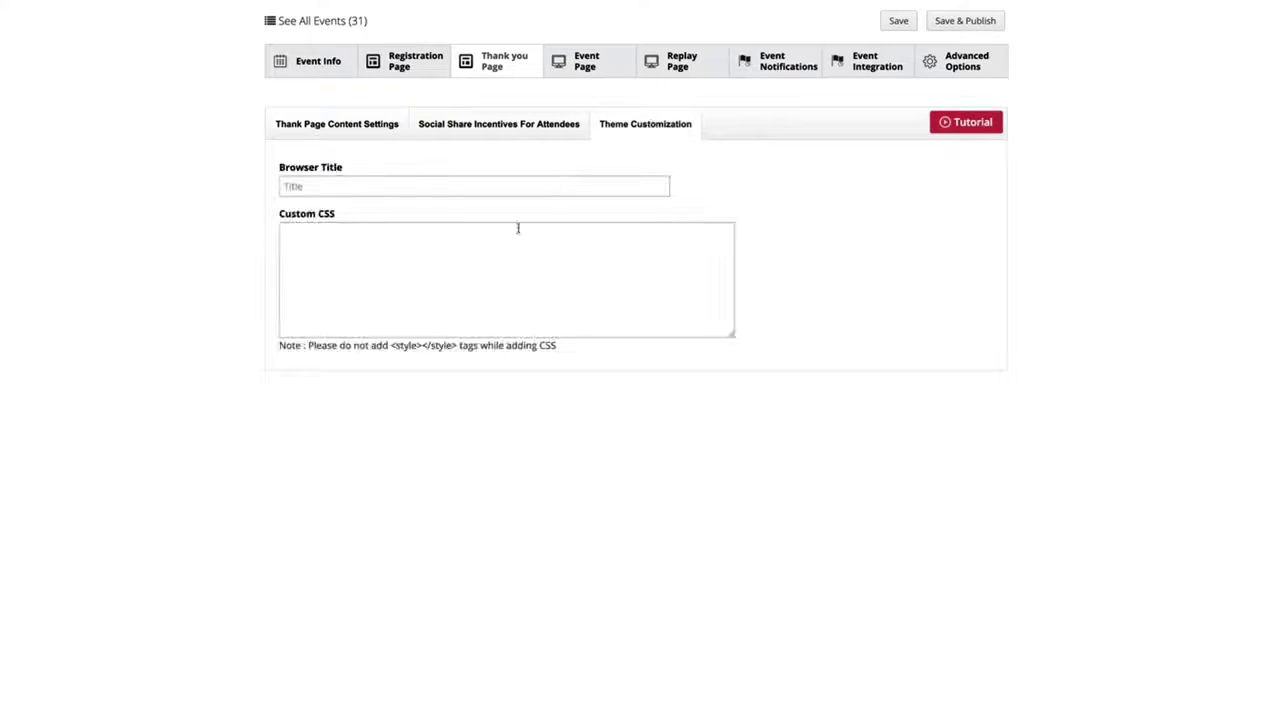
click(463, 247)
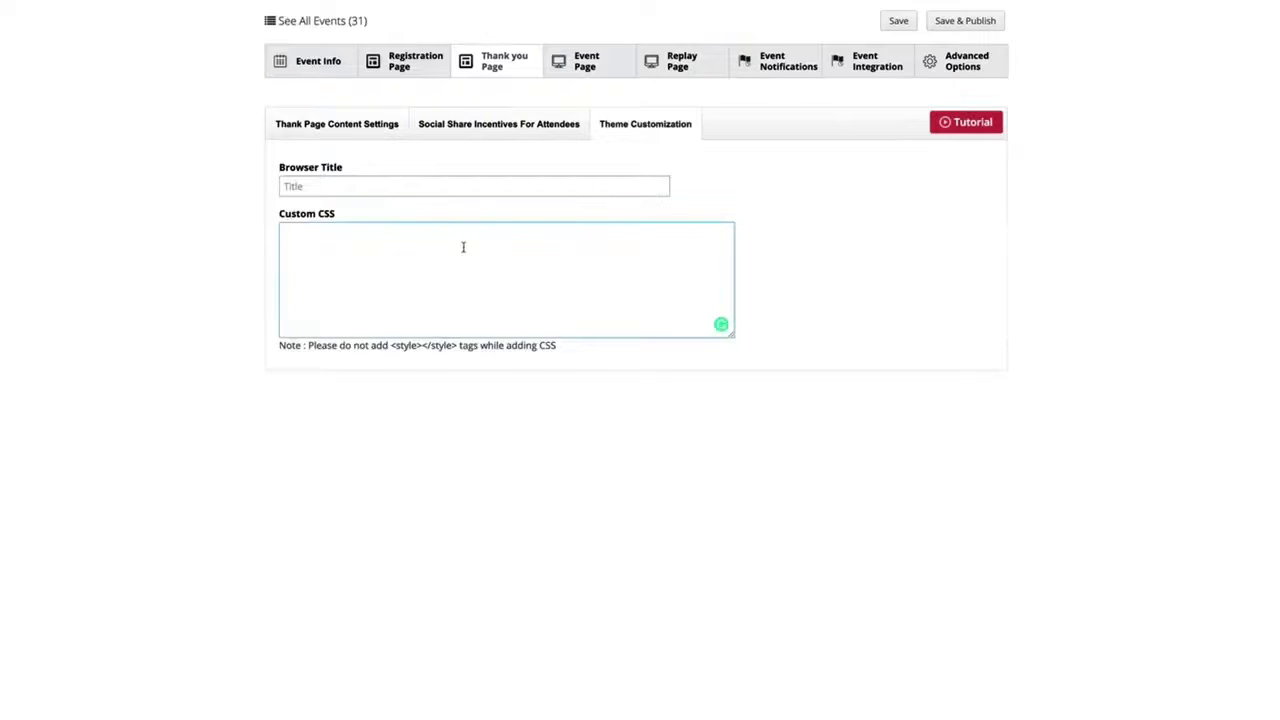
click(487, 130)
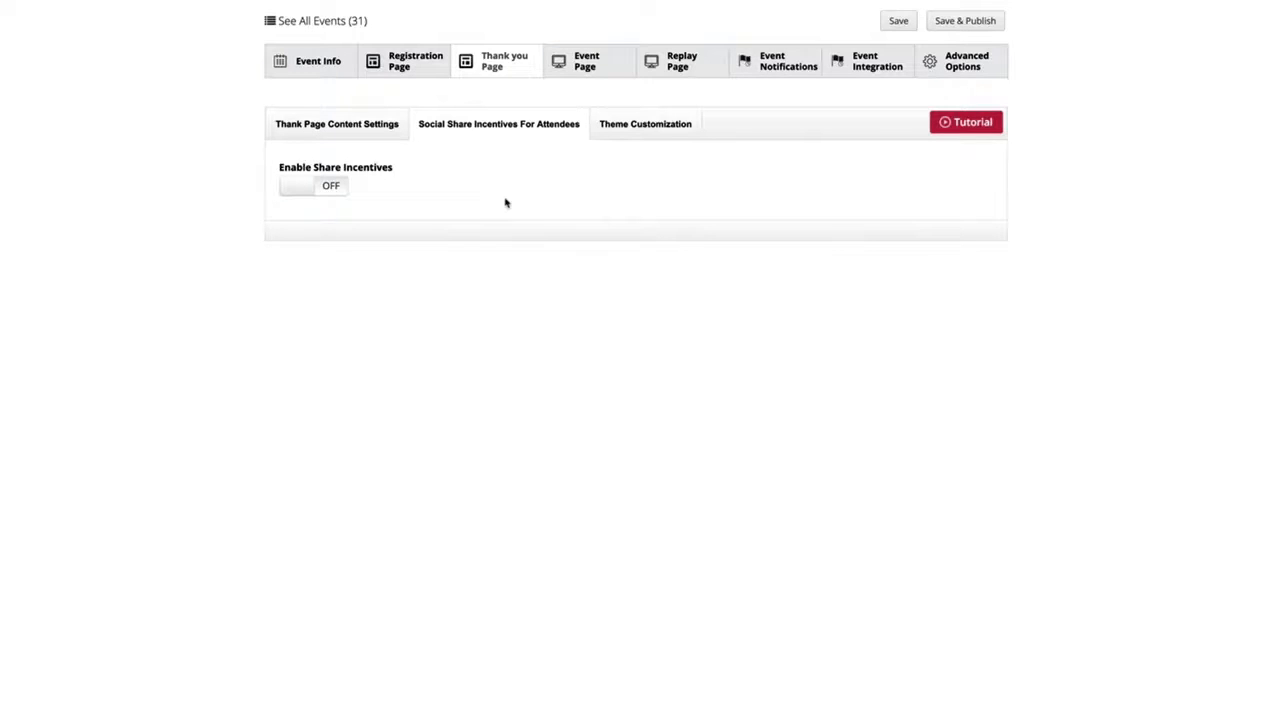
- Review the event page's headline and sub headline fields and turn on the Event Page Description
click(589, 68)
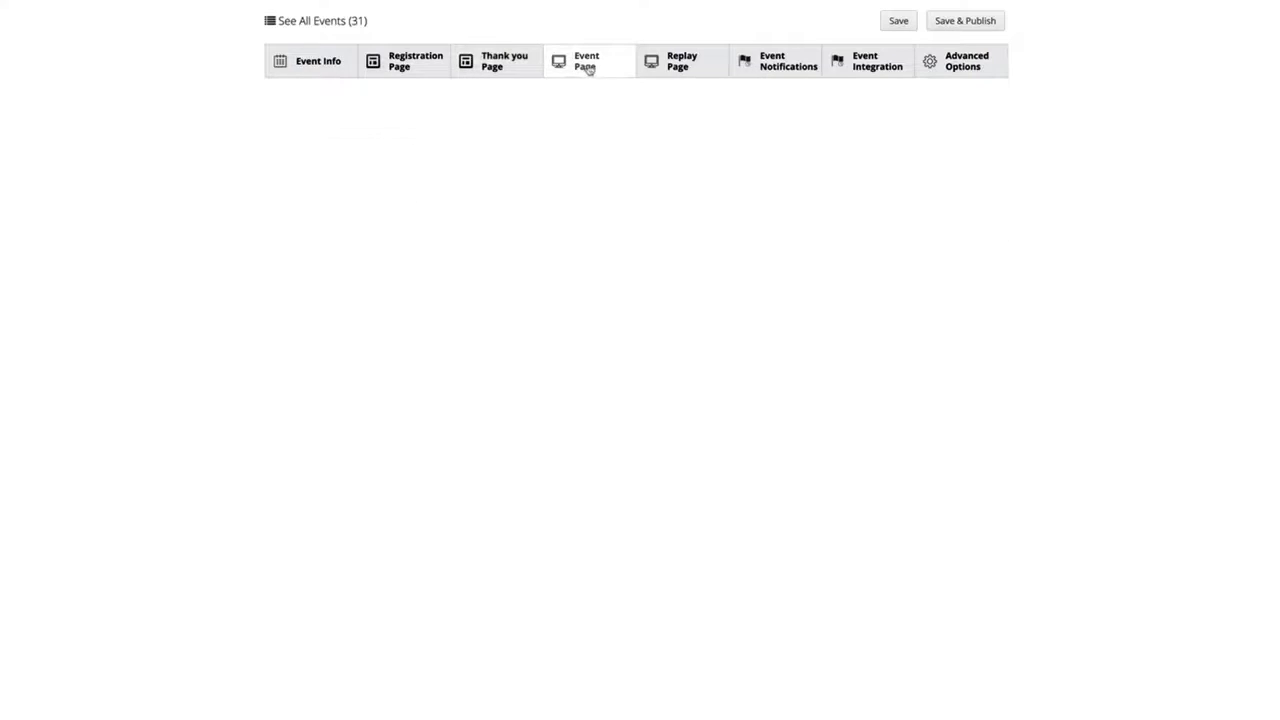
click(391, 184)
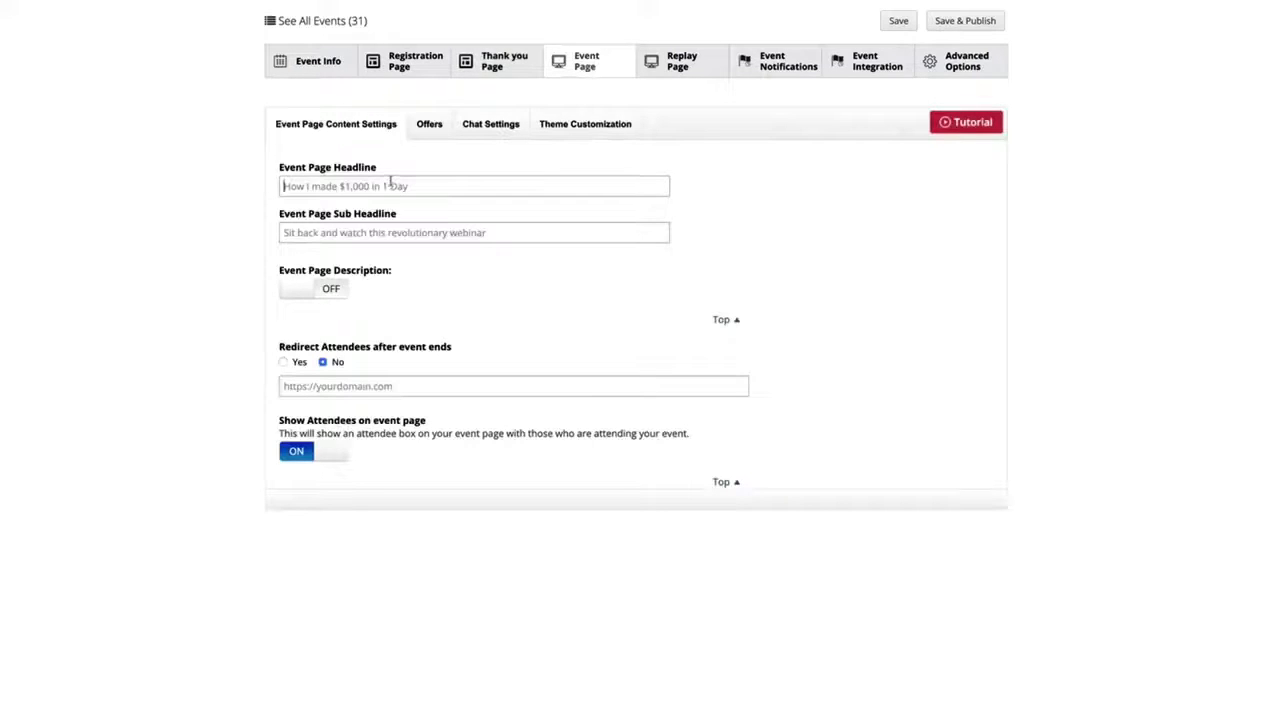
click(380, 232)
click(331, 288)
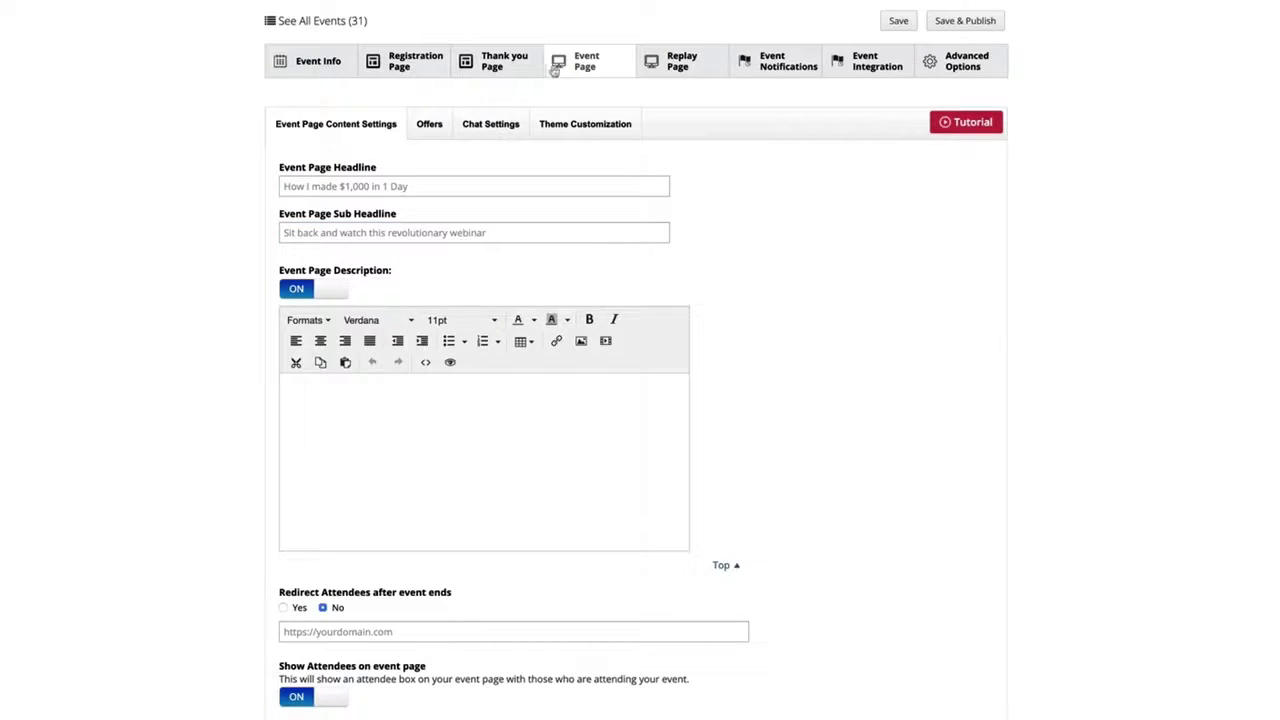
click(415, 430)
- Enable offers for the event page and check the button choices and link URL field of Offer #1
click(429, 126)
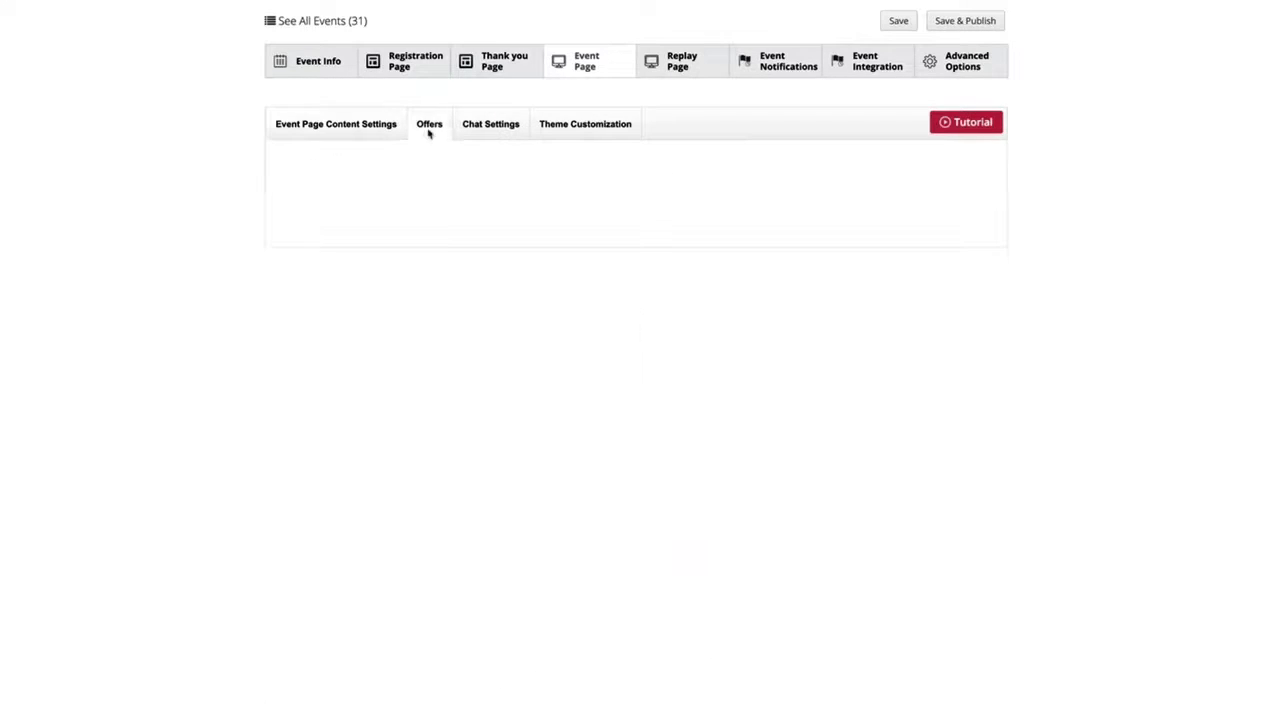
click(316, 189)
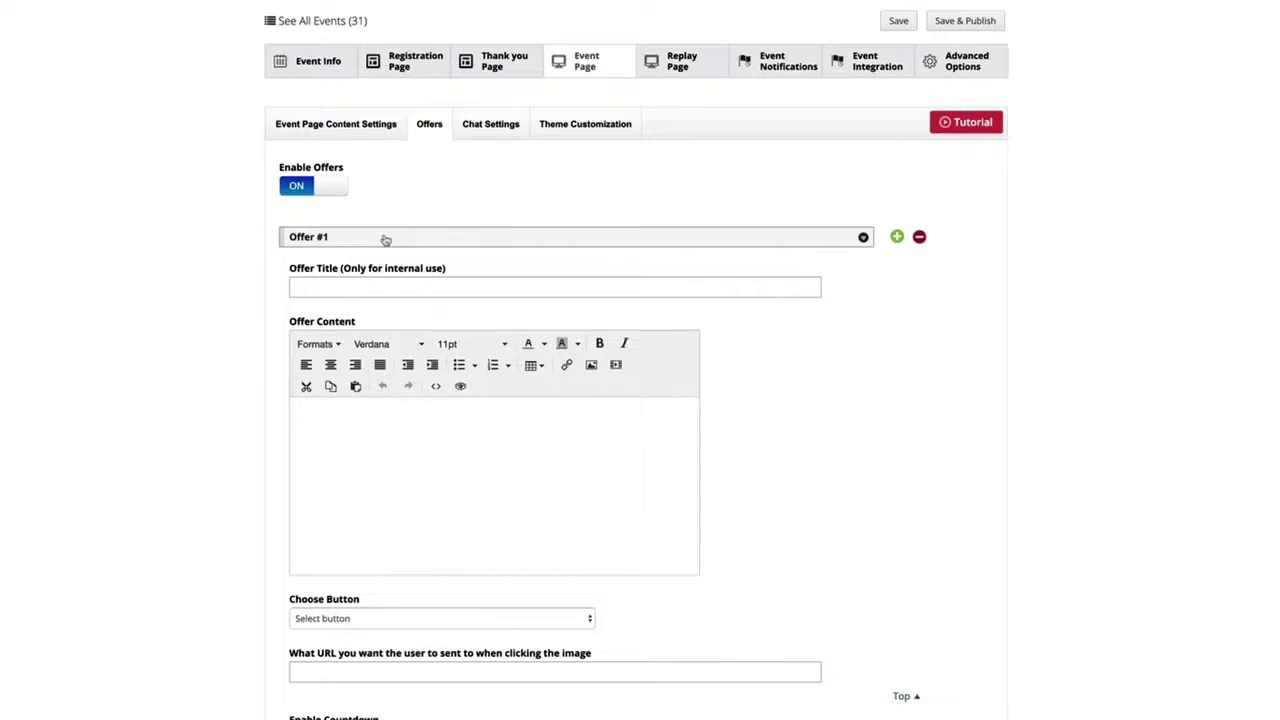
click(401, 619)
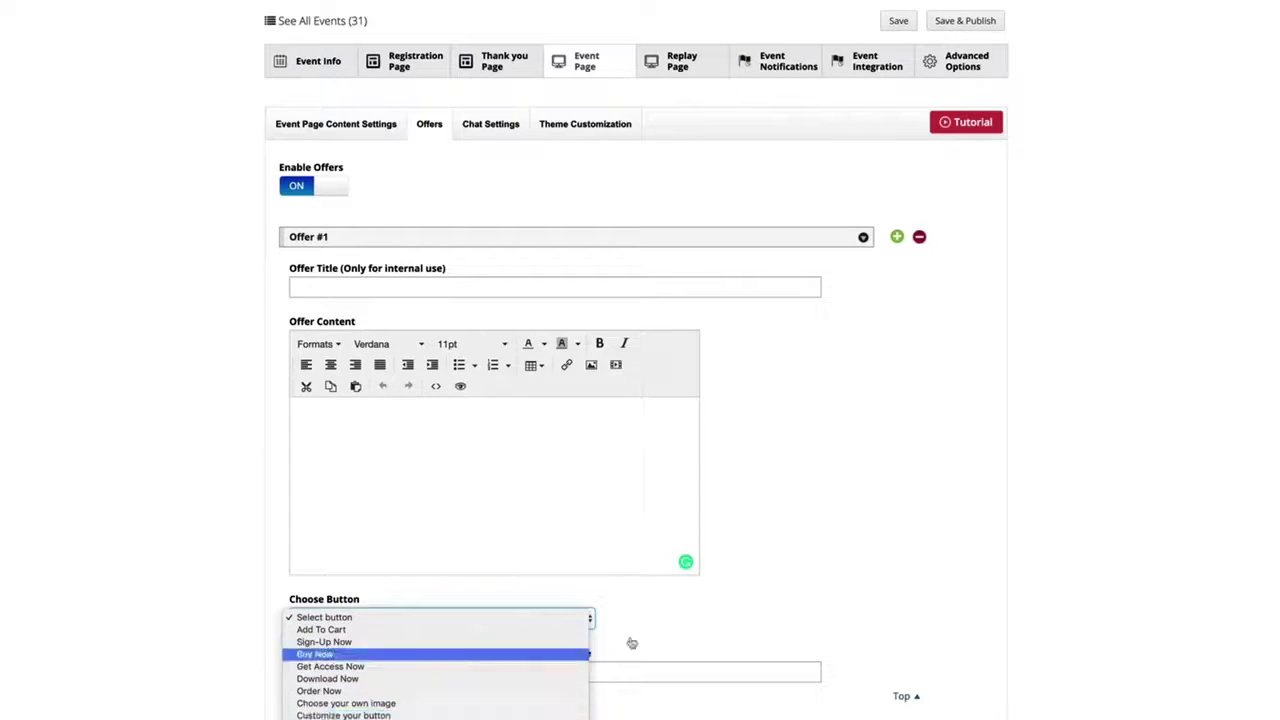
click(765, 599)
click(459, 673)
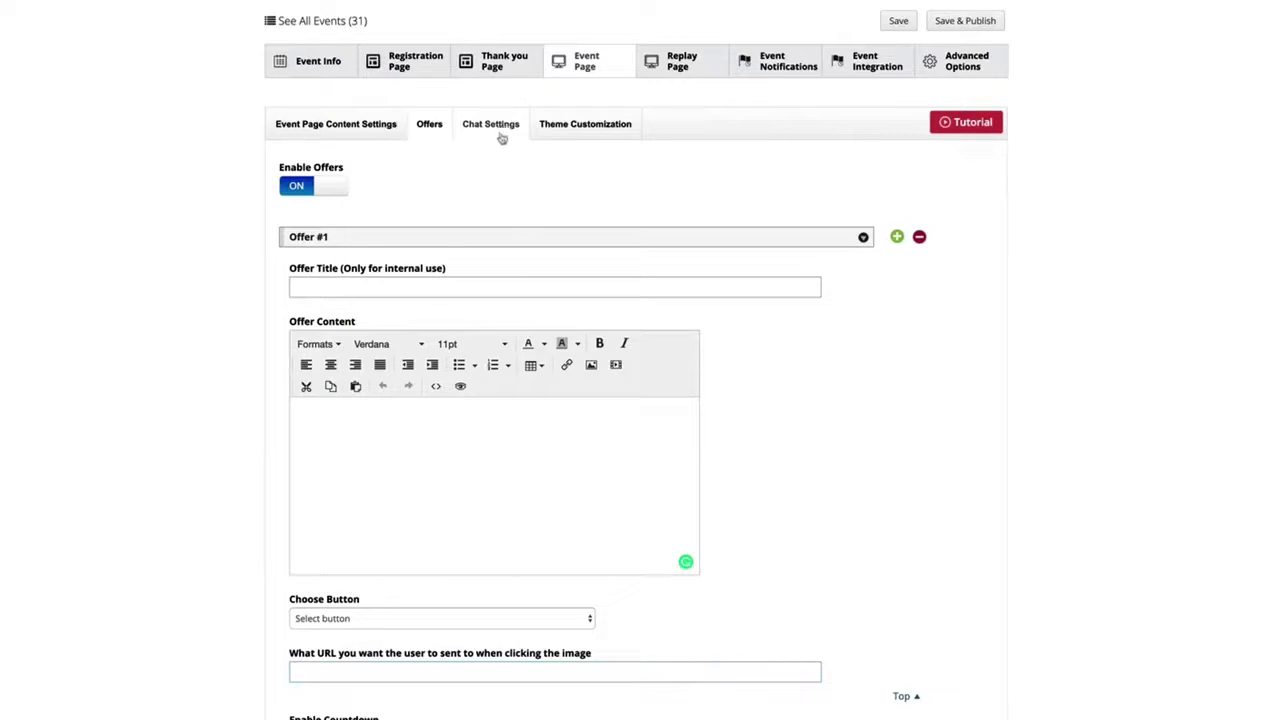
- Check the event page's theme customization and open the replay page settings
click(587, 131)
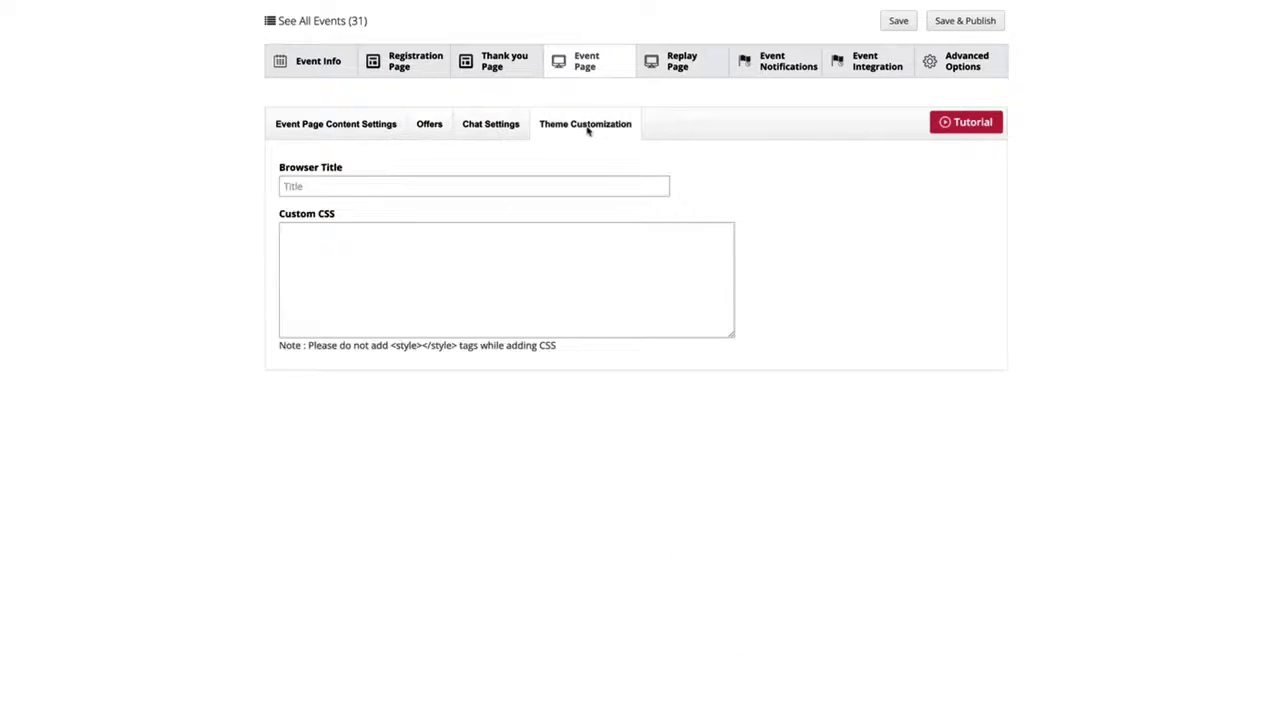
click(678, 61)
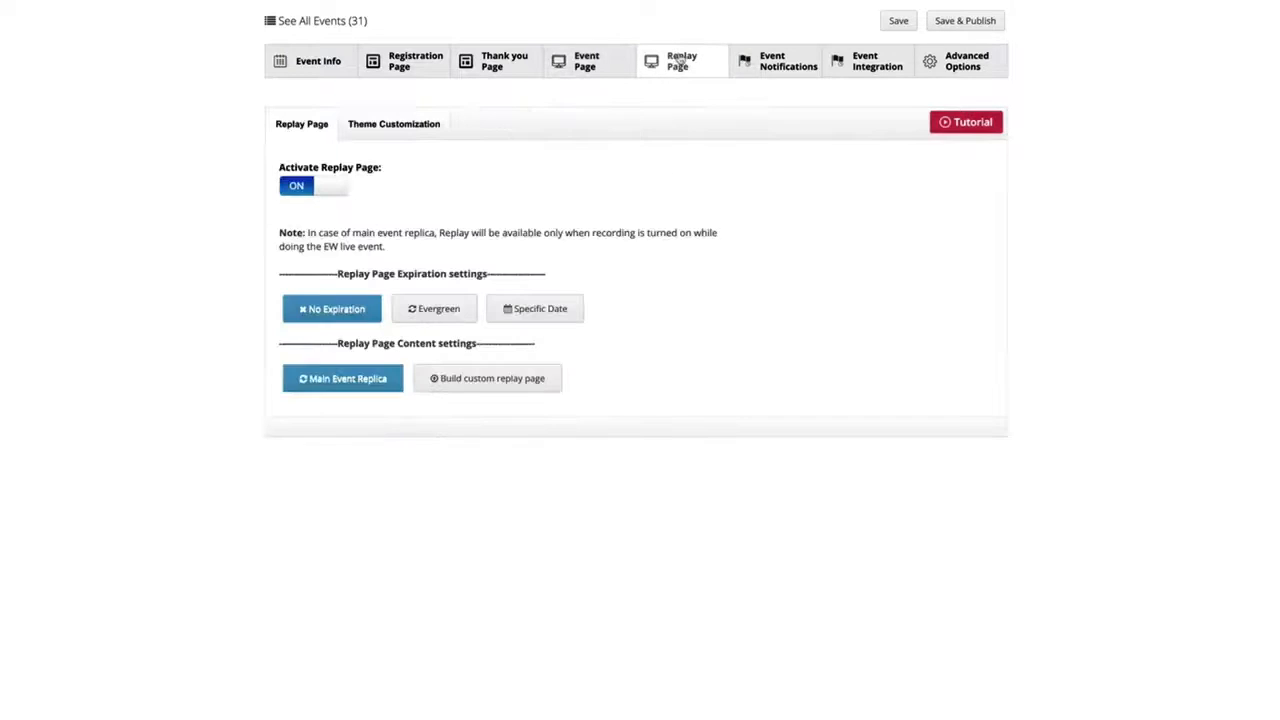
- Review the event's before-event and after-event notification settings and the available autoresponder integrations, without choosing an autoresponder
click(773, 66)
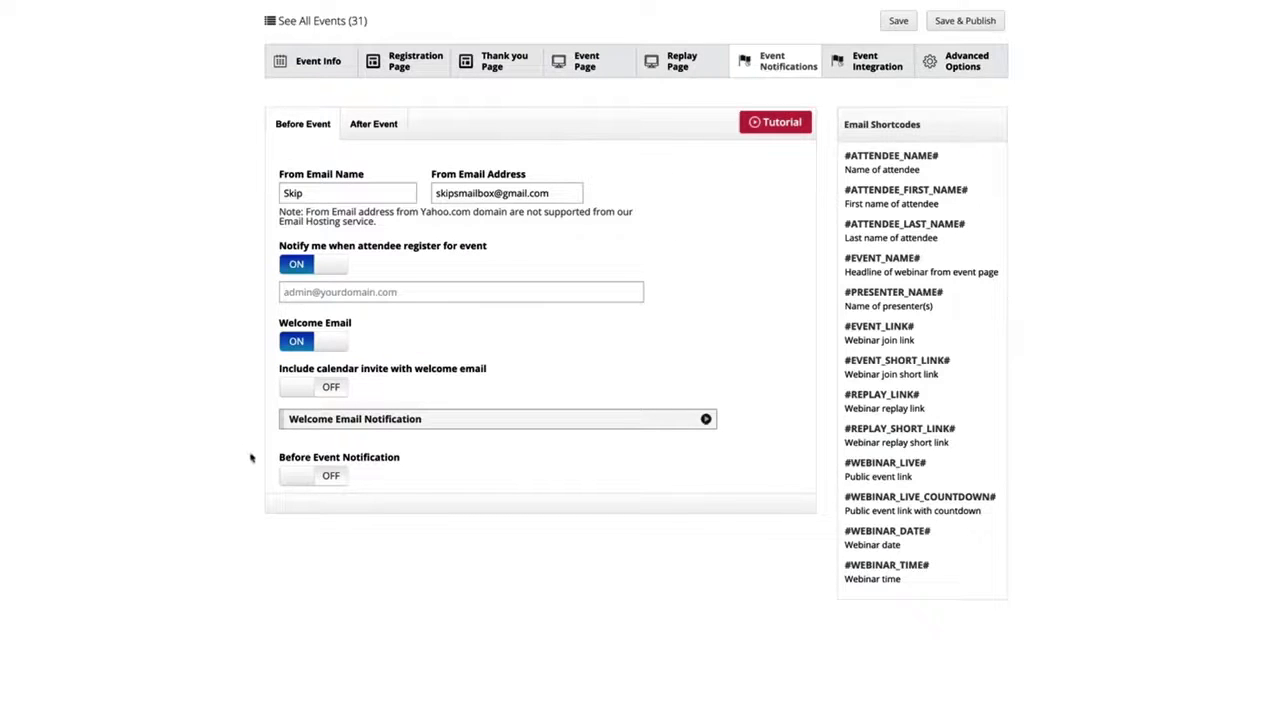
click(383, 134)
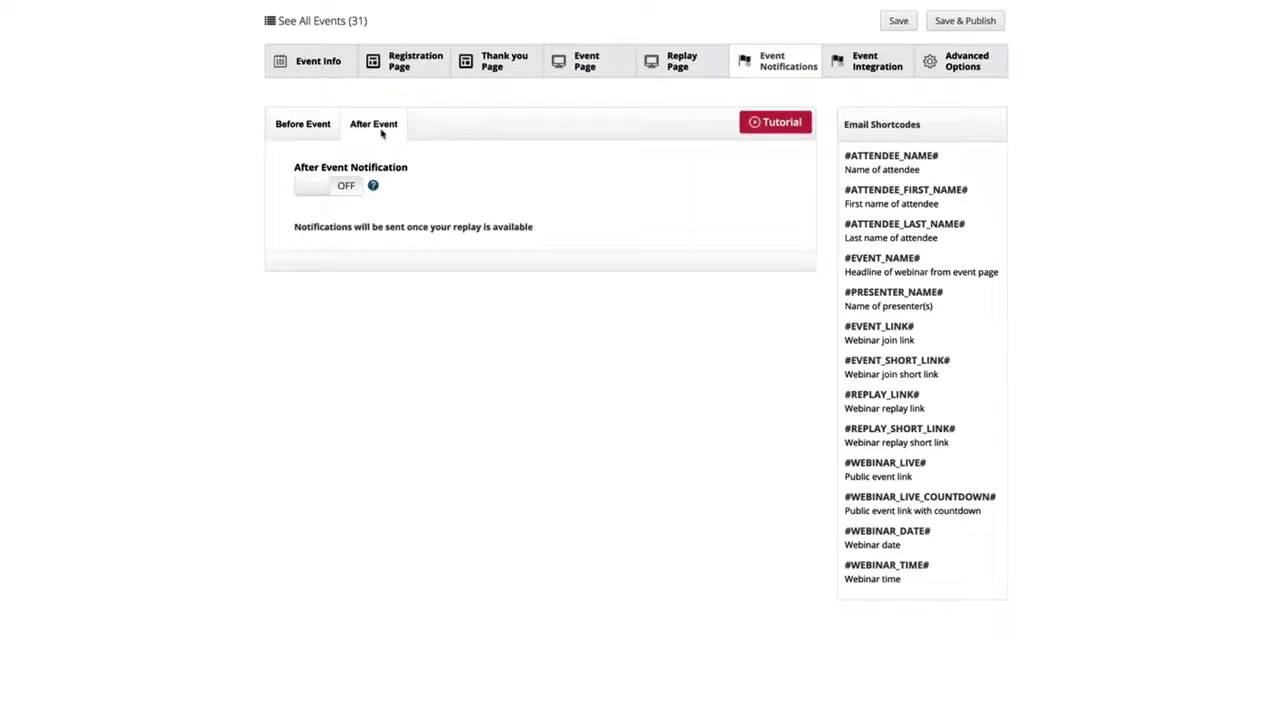
click(846, 65)
click(342, 194)
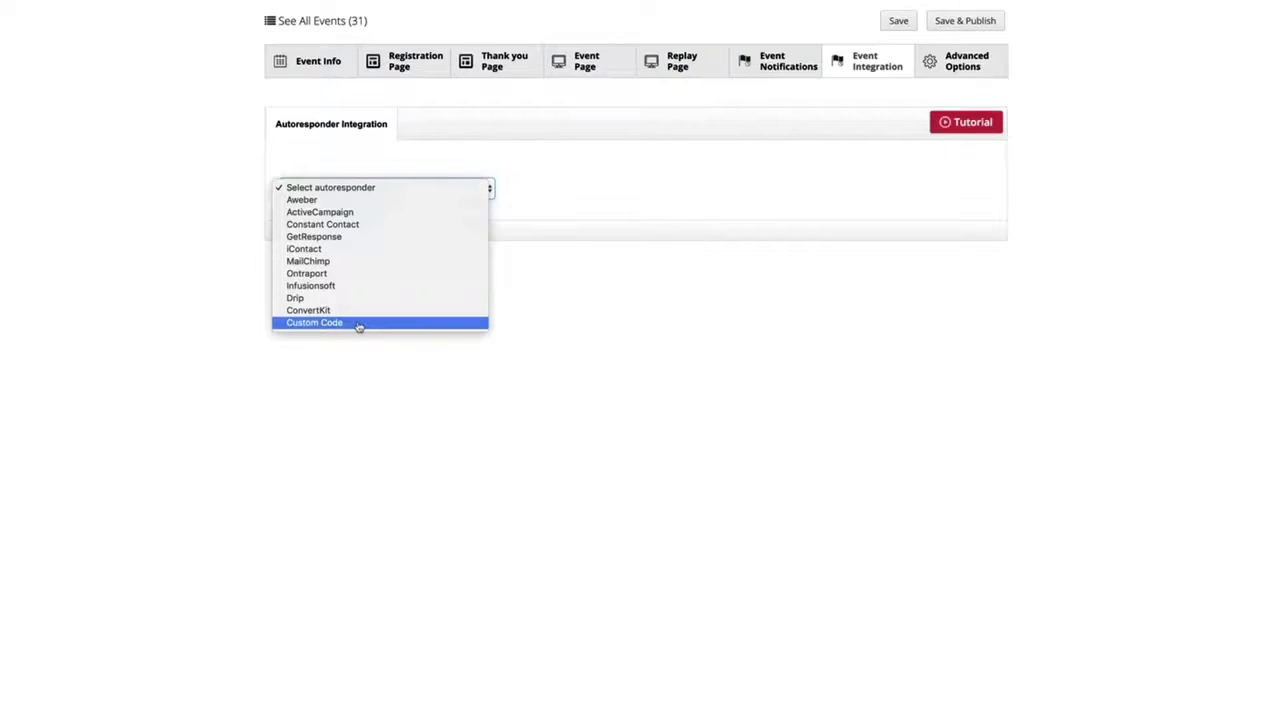
click(741, 168)
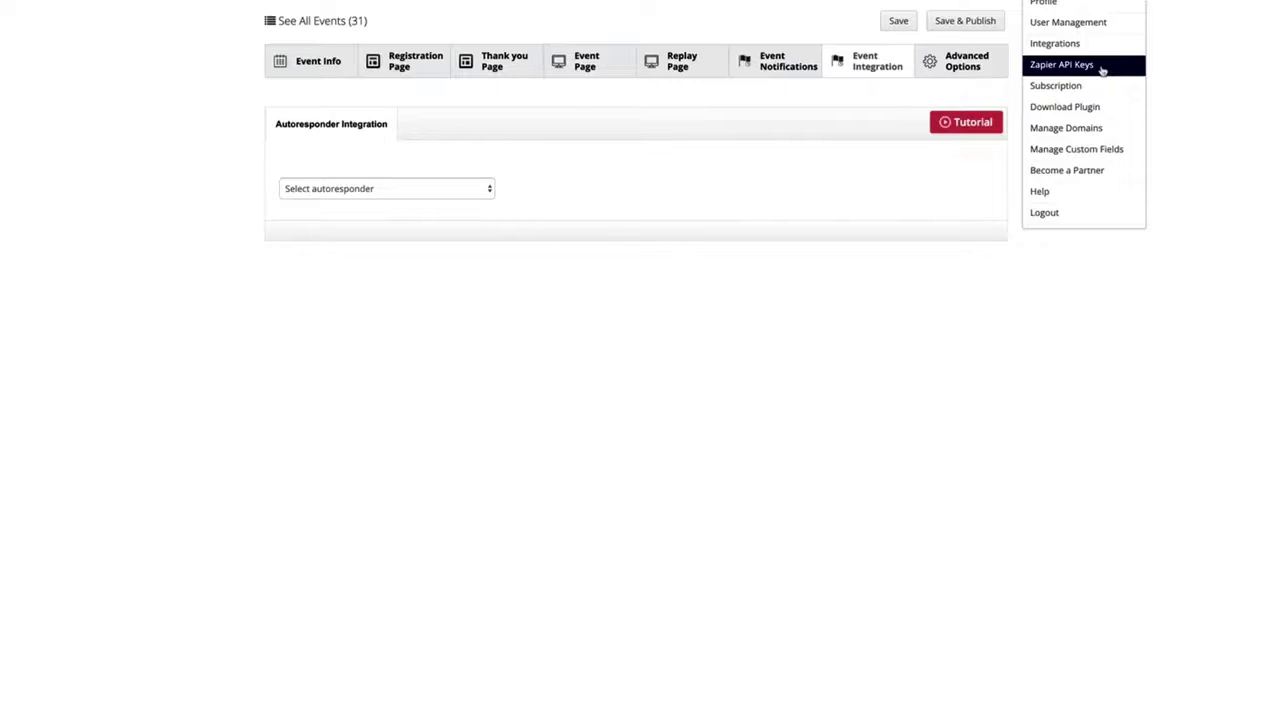
- Review the event's advanced options from countdown page and third party scripts to SEO, page URLs and social meta tags, and check the Live event type
click(988, 62)
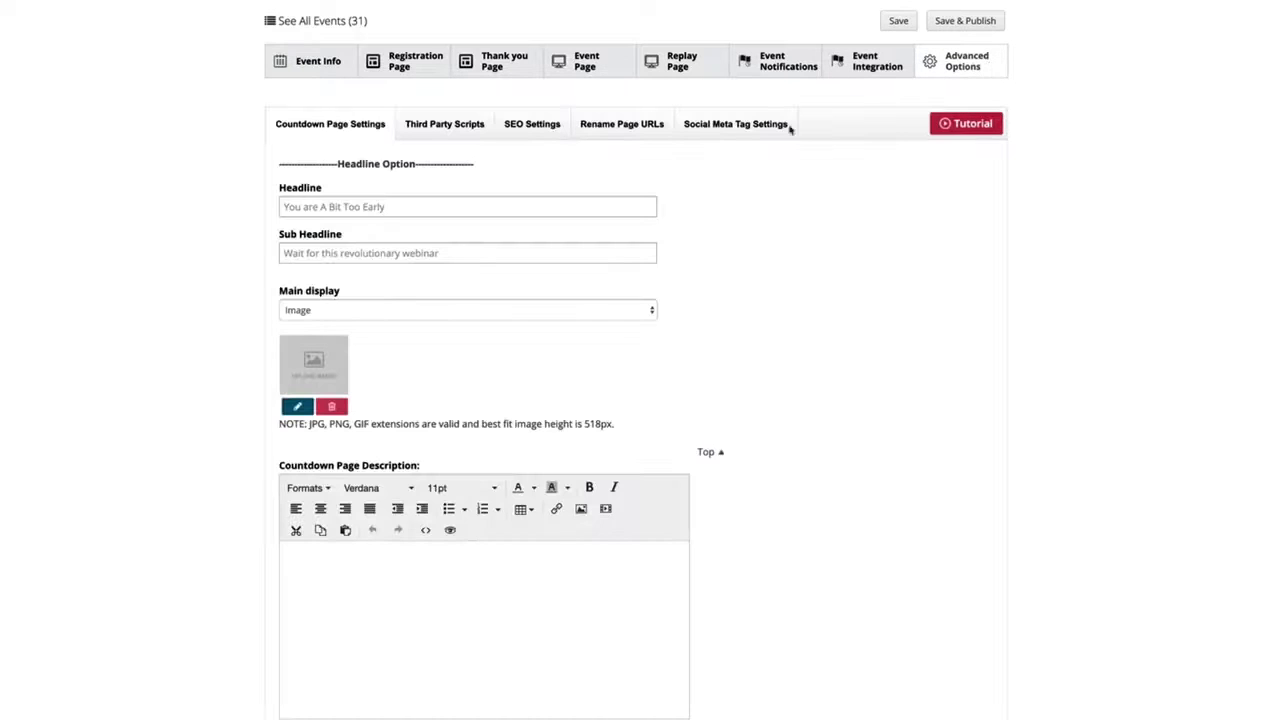
click(421, 132)
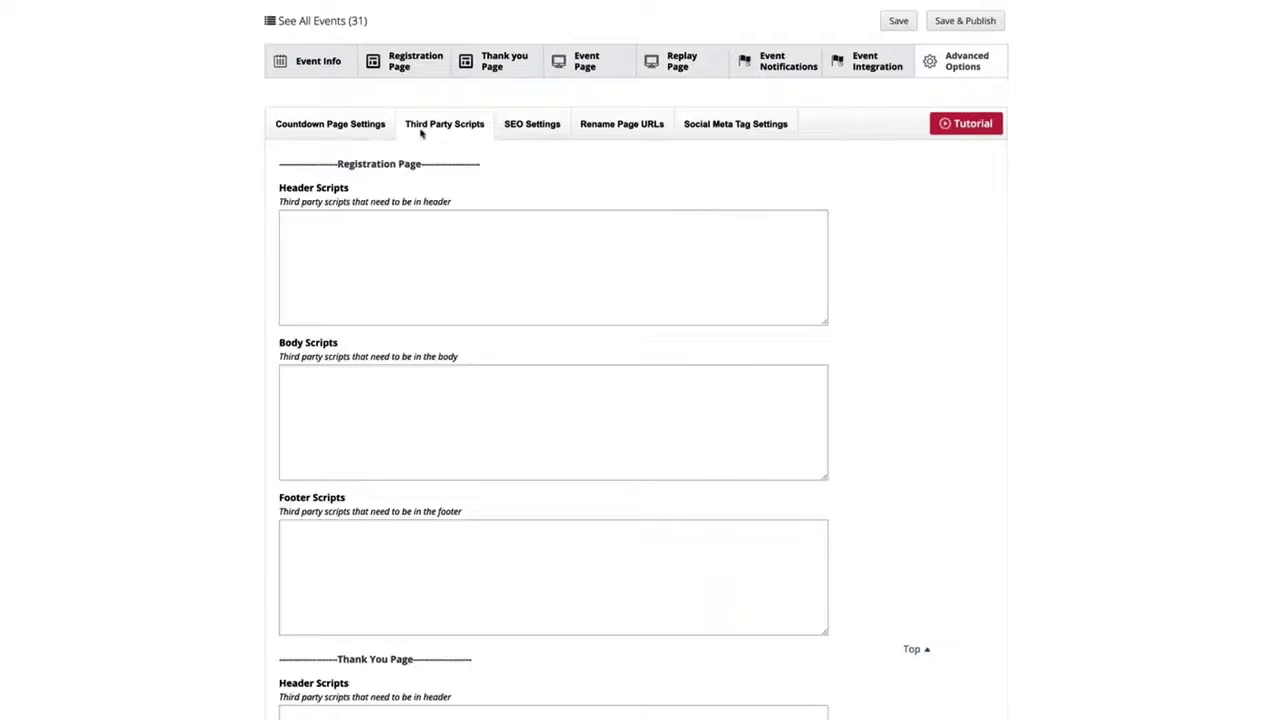
click(534, 127)
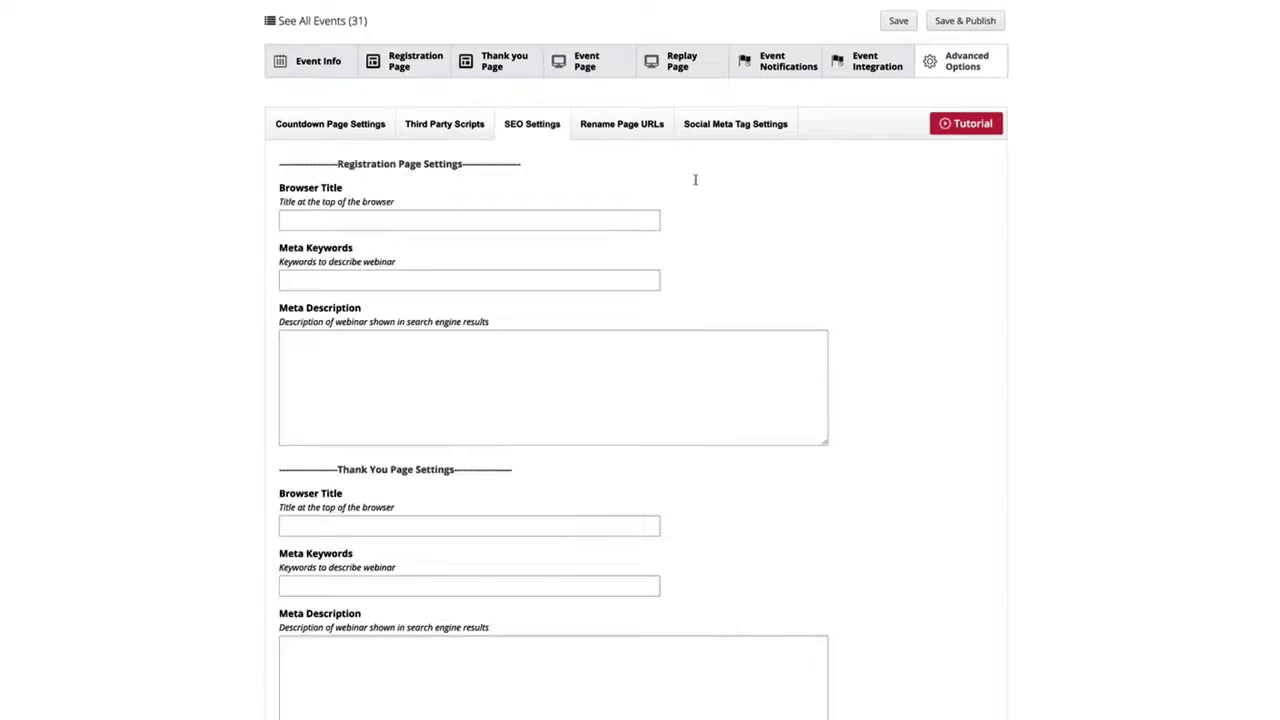
click(610, 127)
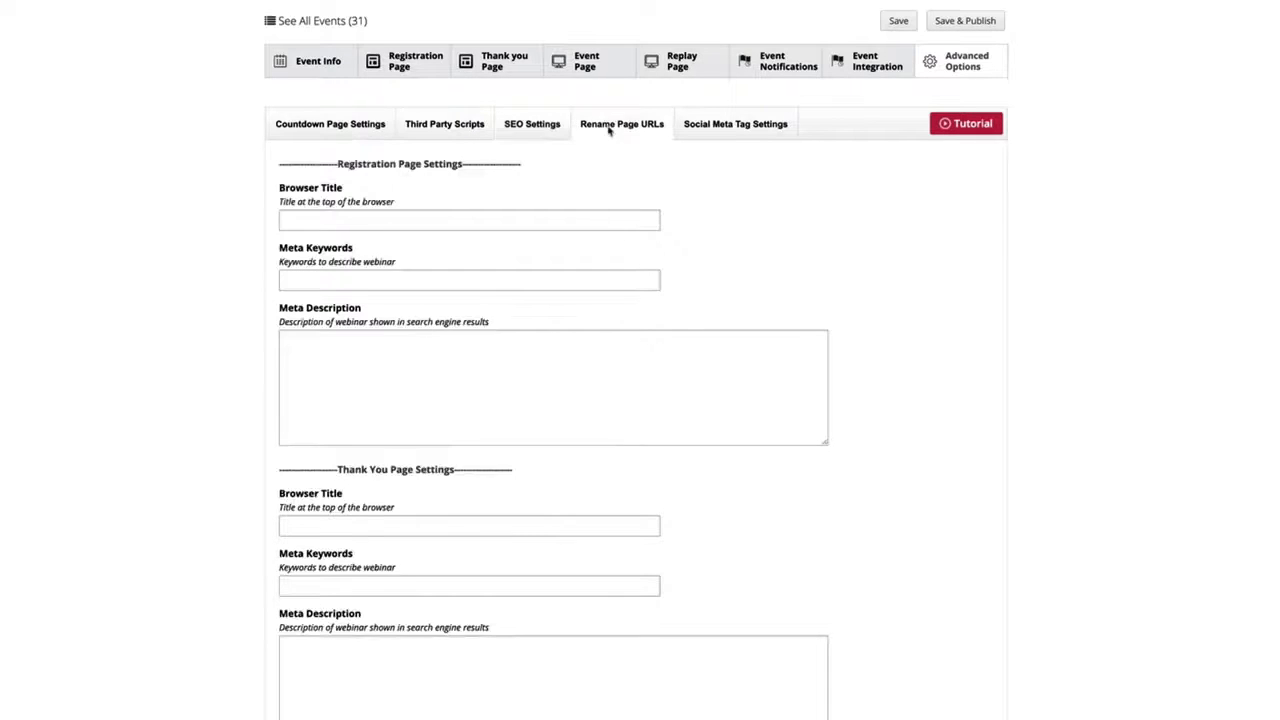
click(722, 130)
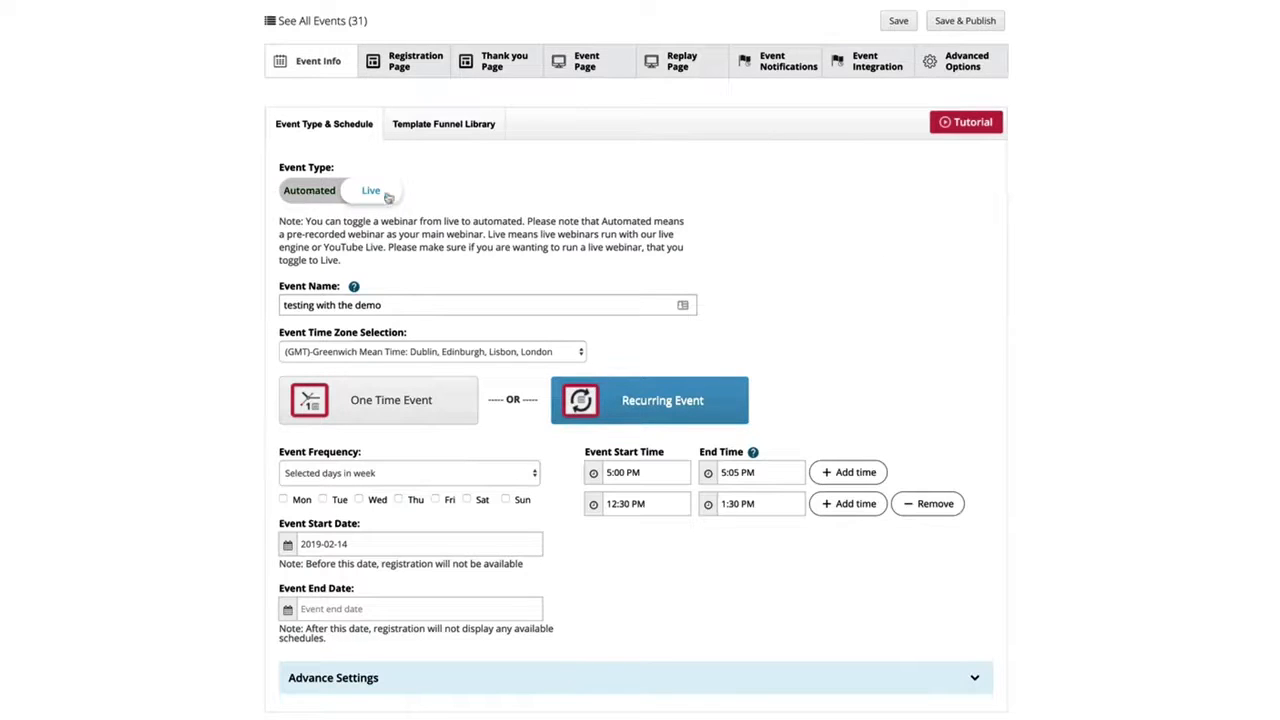
click(380, 195)
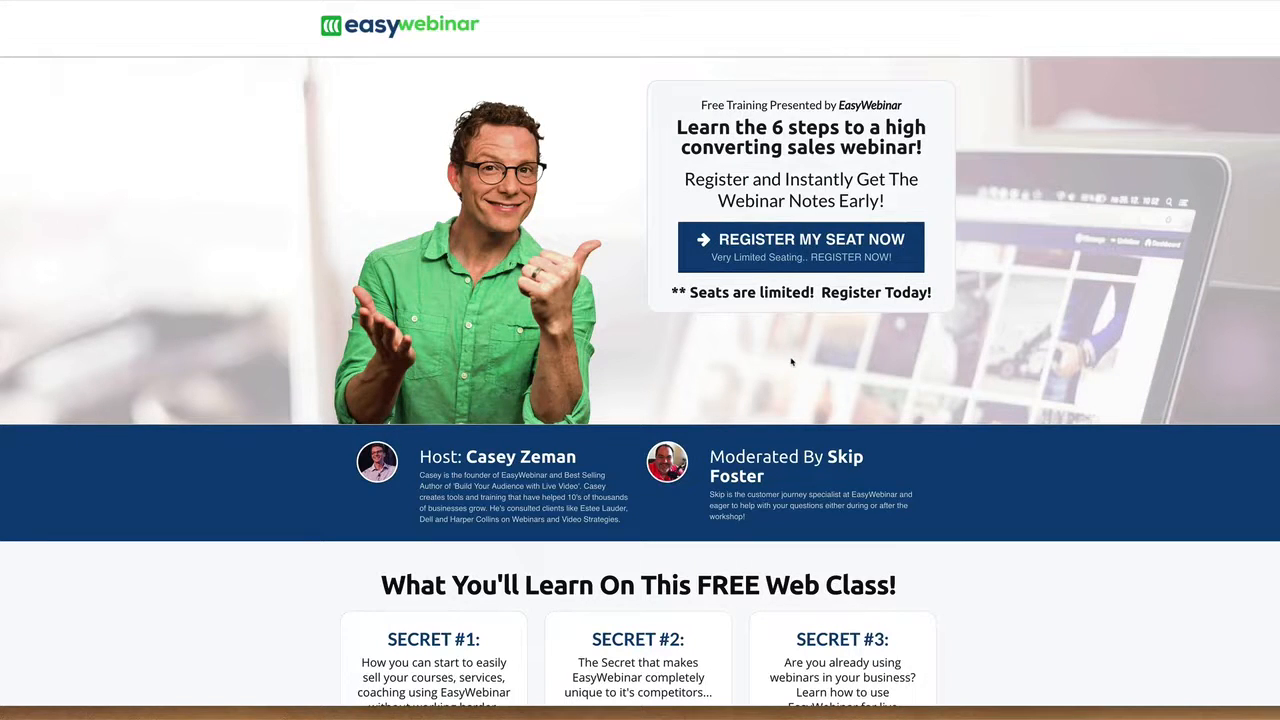
- Preview the registration forms on the EasyWebinar and Elite Webinar Mastery example pages, check the latter's date choices, and close both forms
click(795, 257)
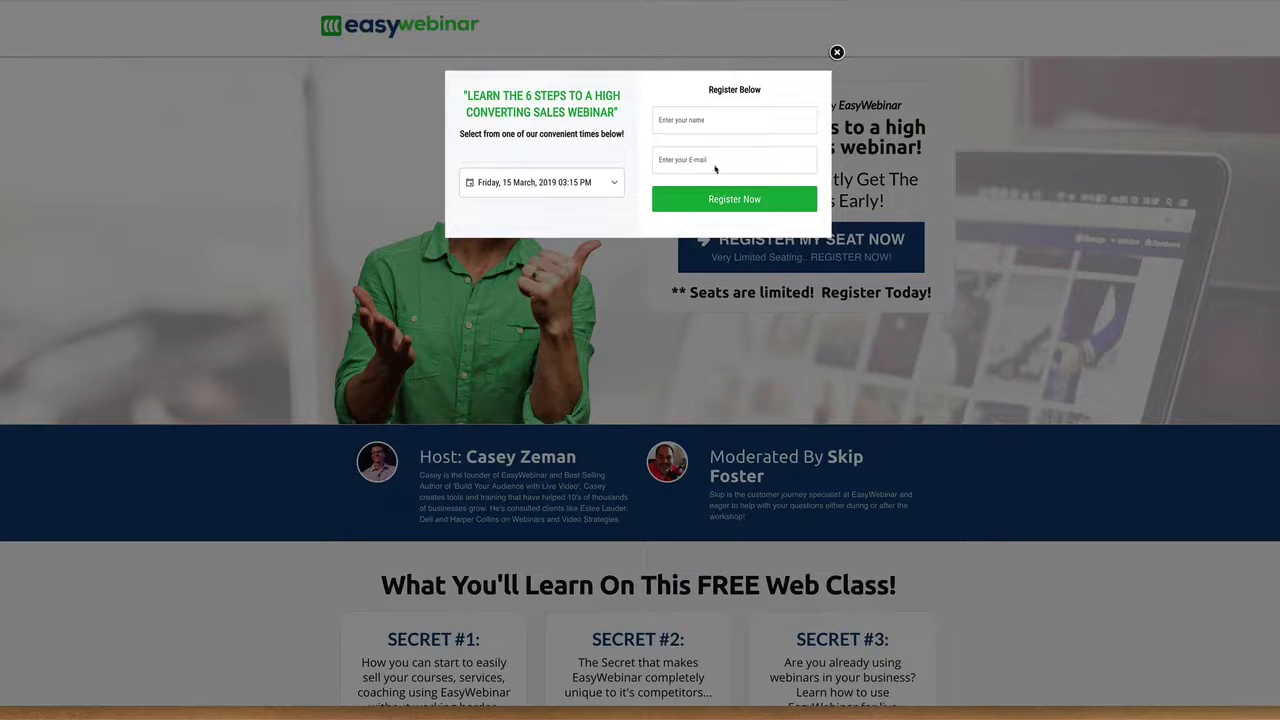
click(837, 52)
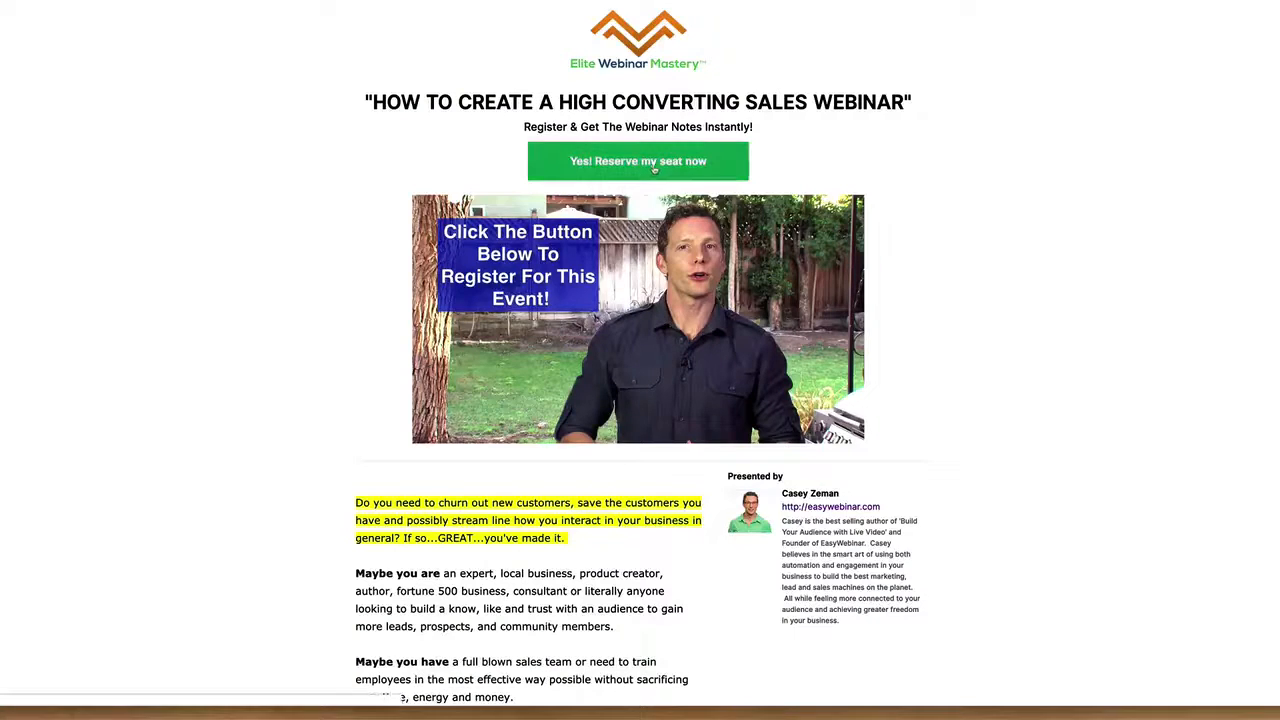
click(655, 166)
click(634, 126)
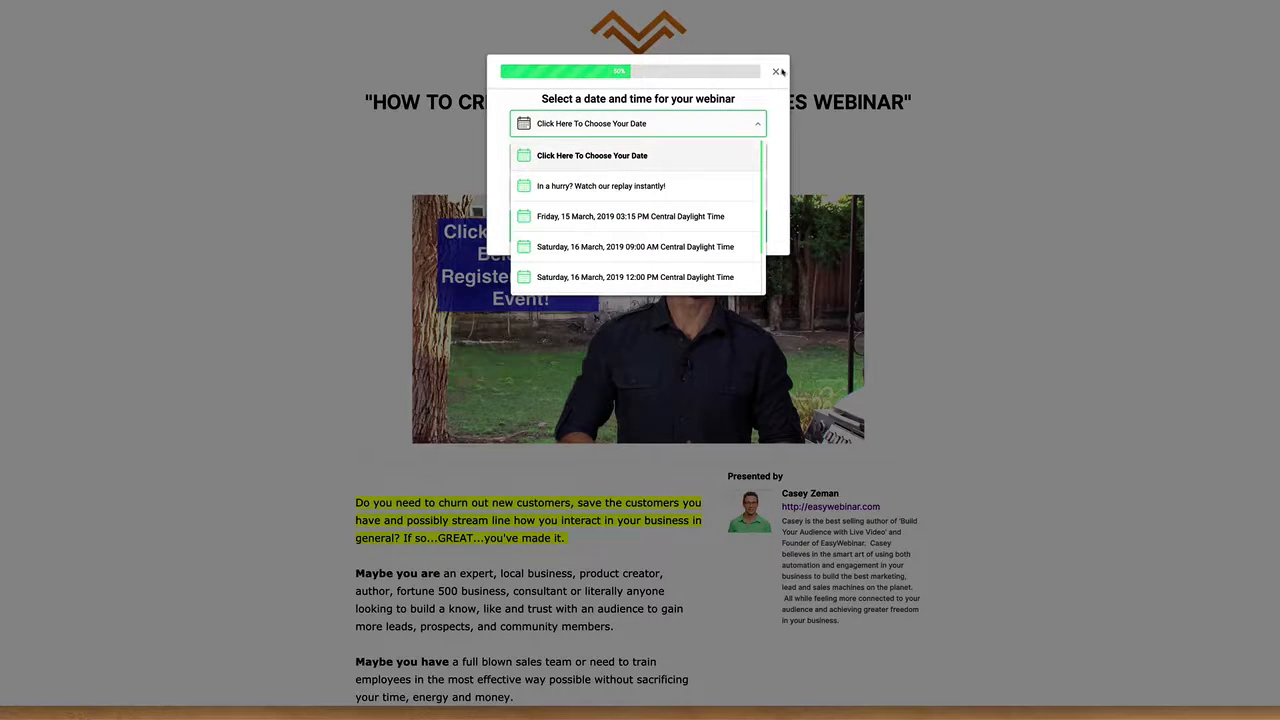
click(752, 124)
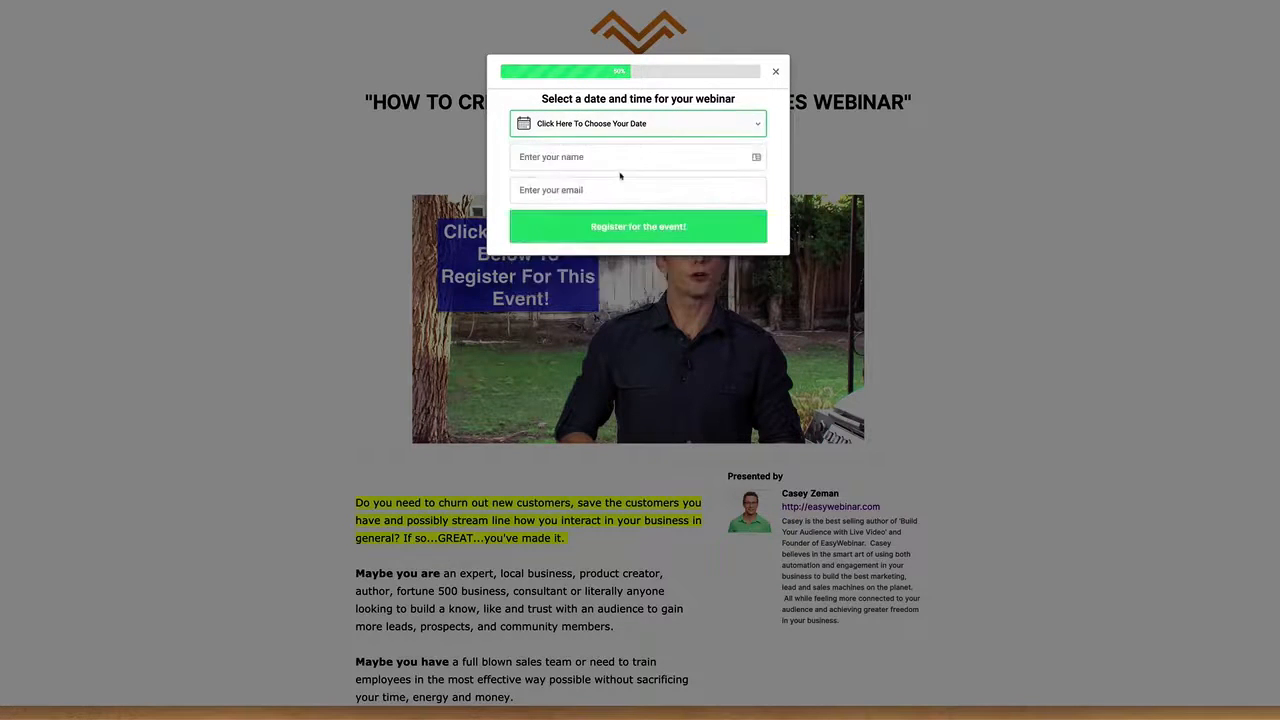
click(775, 72)
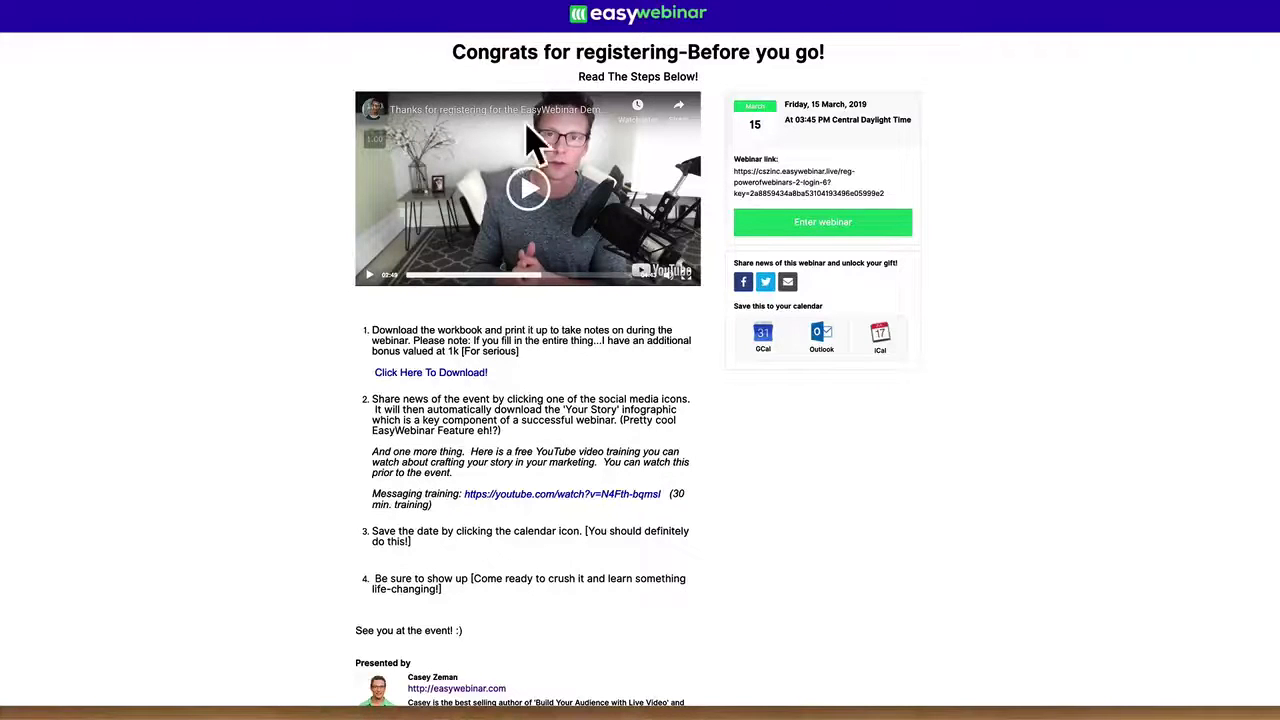
- Enter the webinar from the "Congrats for registering" page and turn on the event video's sound
click(836, 224)
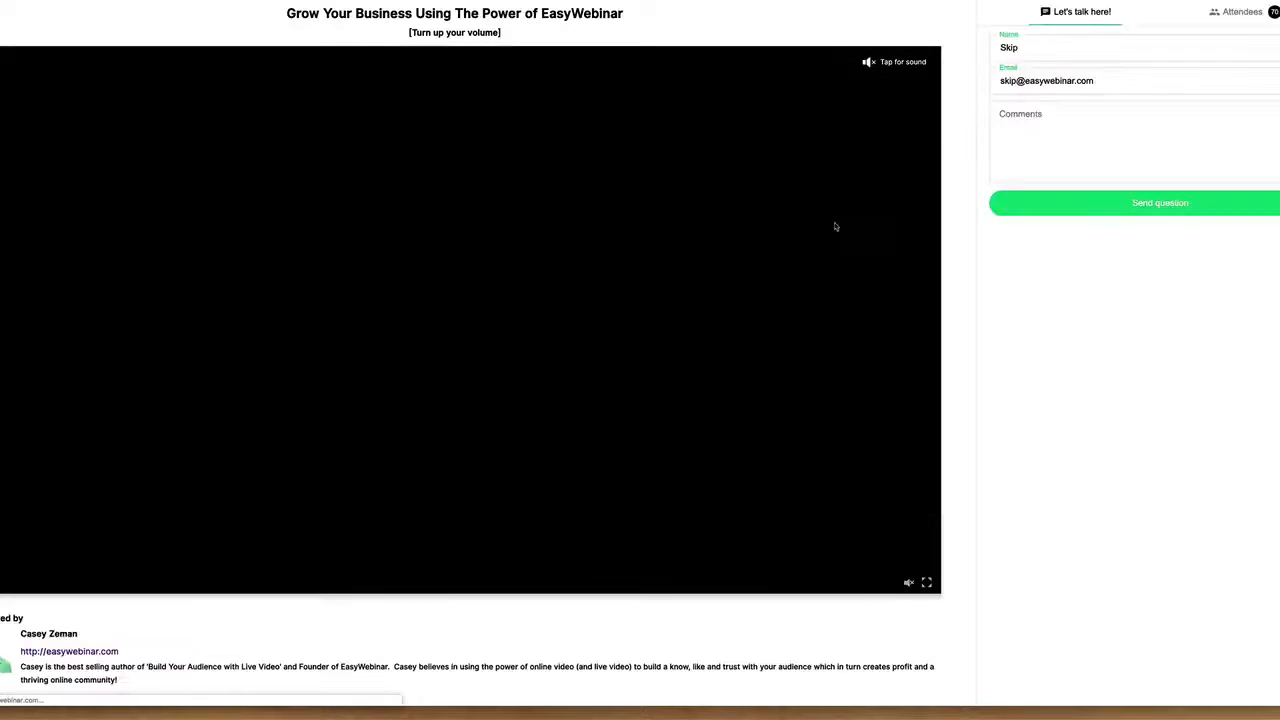
click(889, 62)
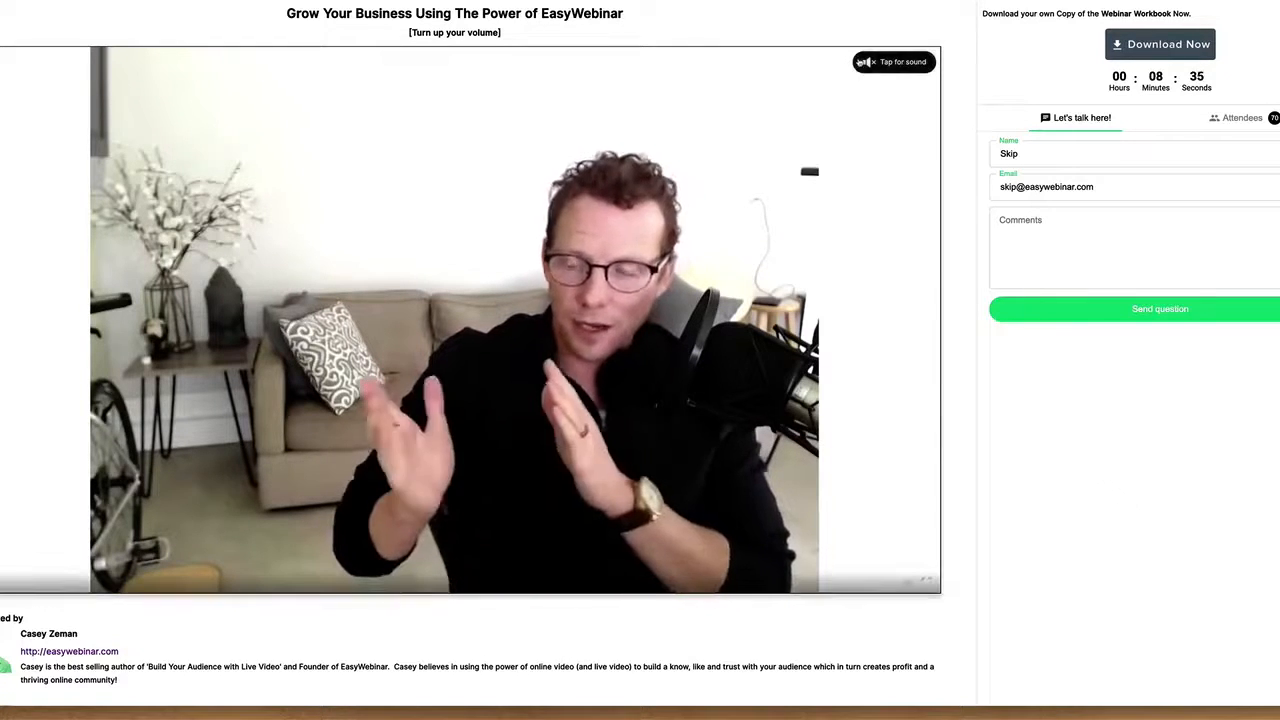
click(887, 66)
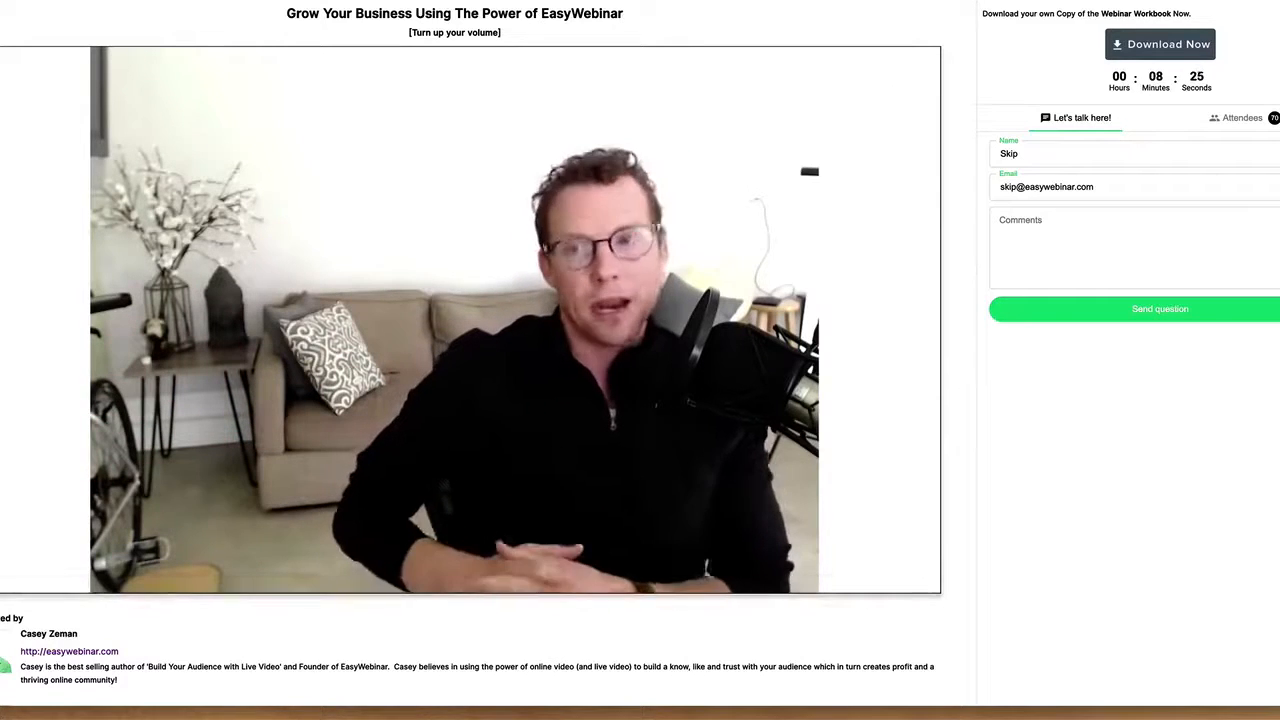
right_click(960, 3)
click(980, 3)
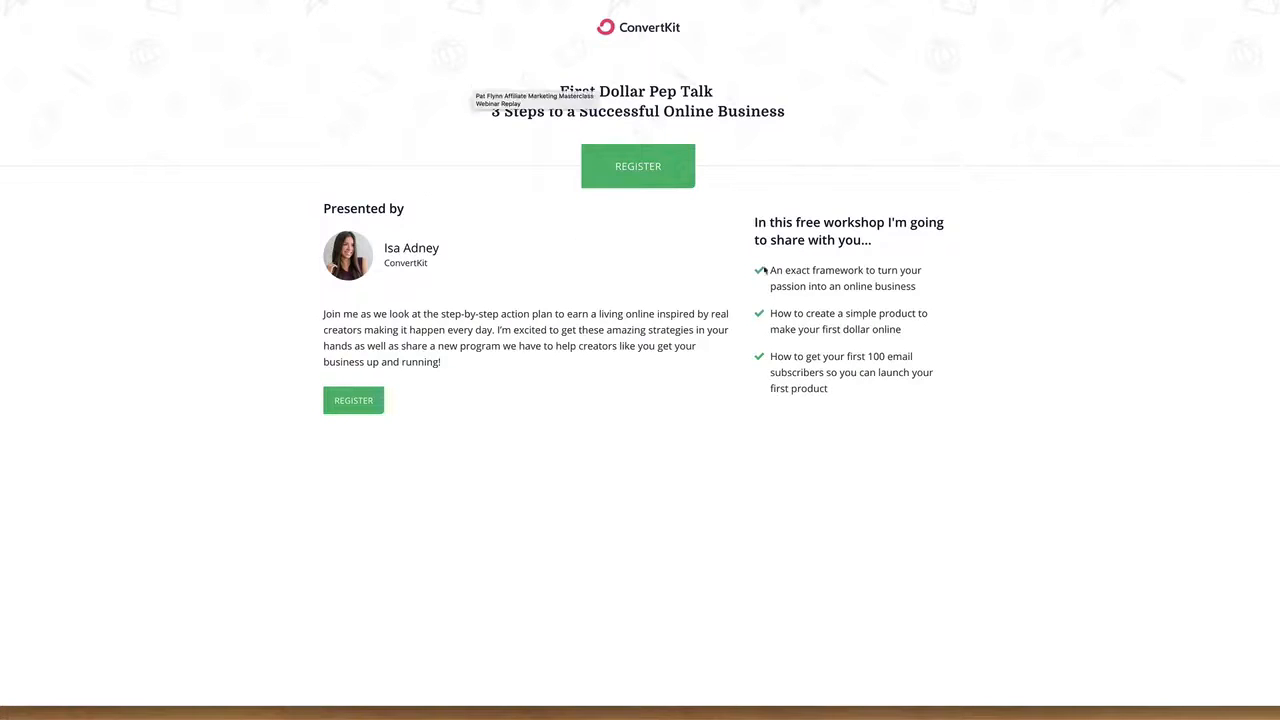
- Open ConvertKit's First Dollar Pep Talk registration form, try submitting it blank, and close it
click(676, 168)
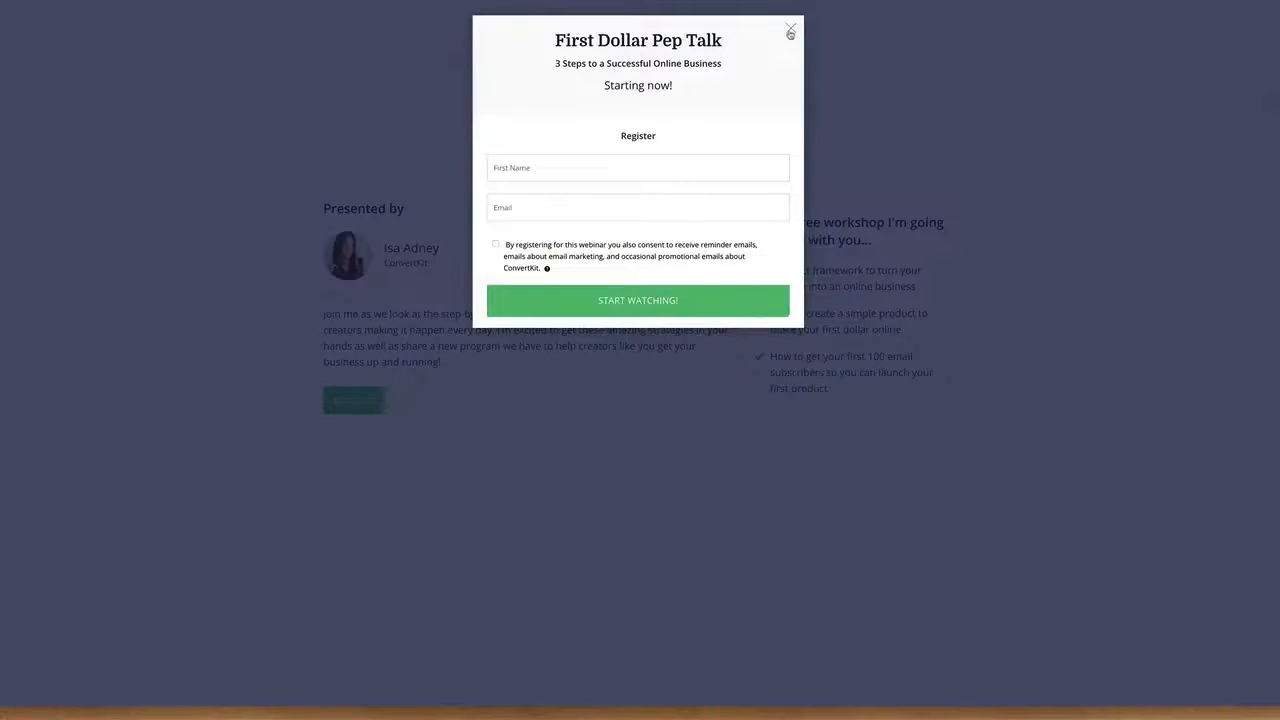
click(670, 300)
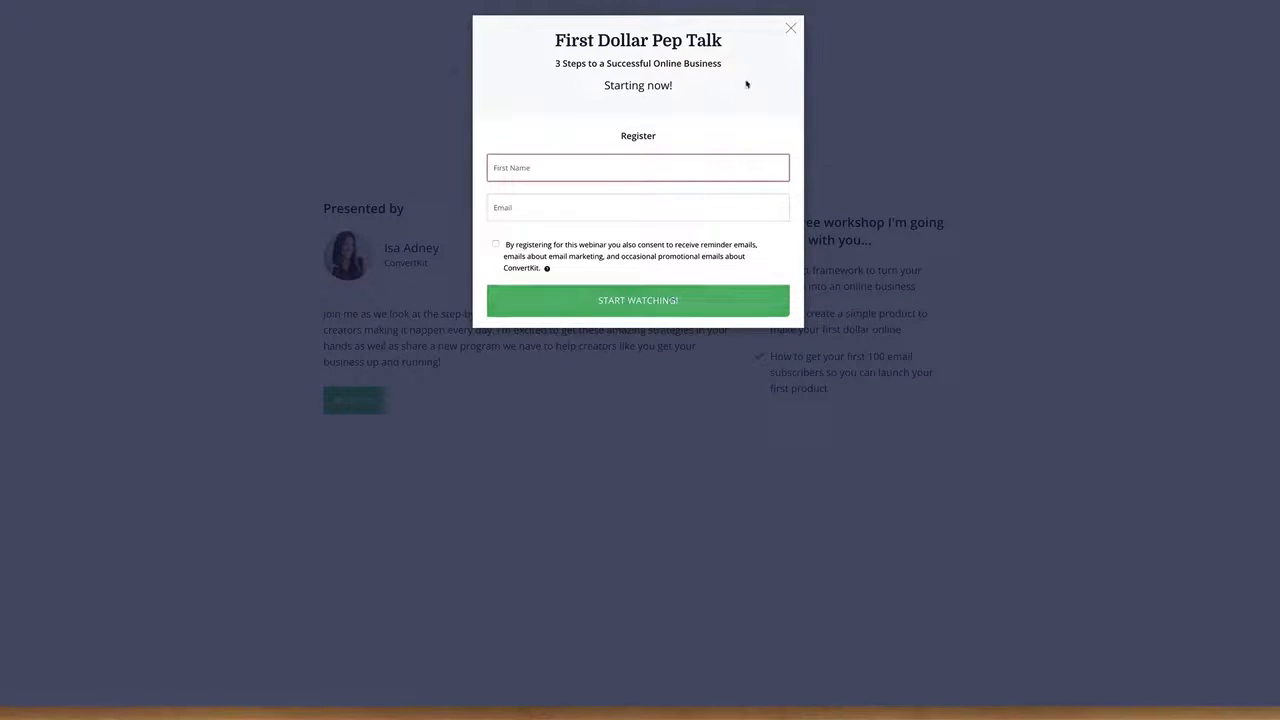
click(790, 31)
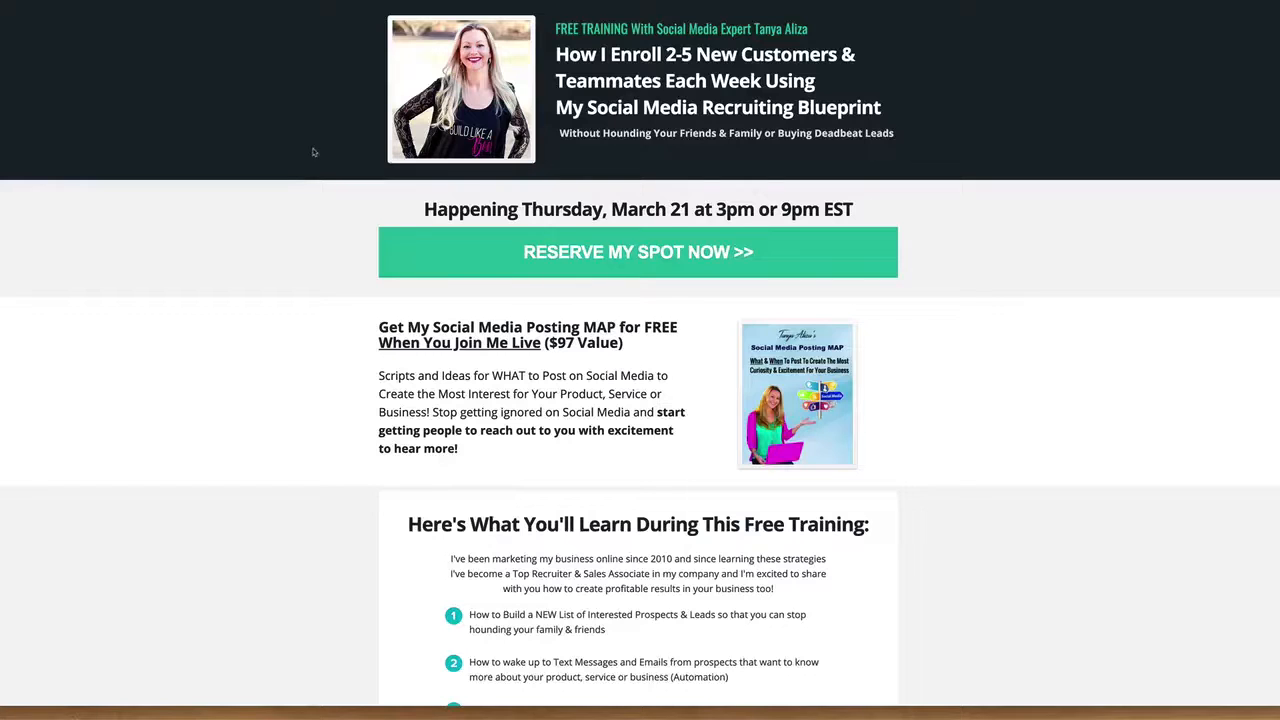
- Preview the spot reservation form on the Social Media Recruiting Blueprint training page and close it
click(692, 262)
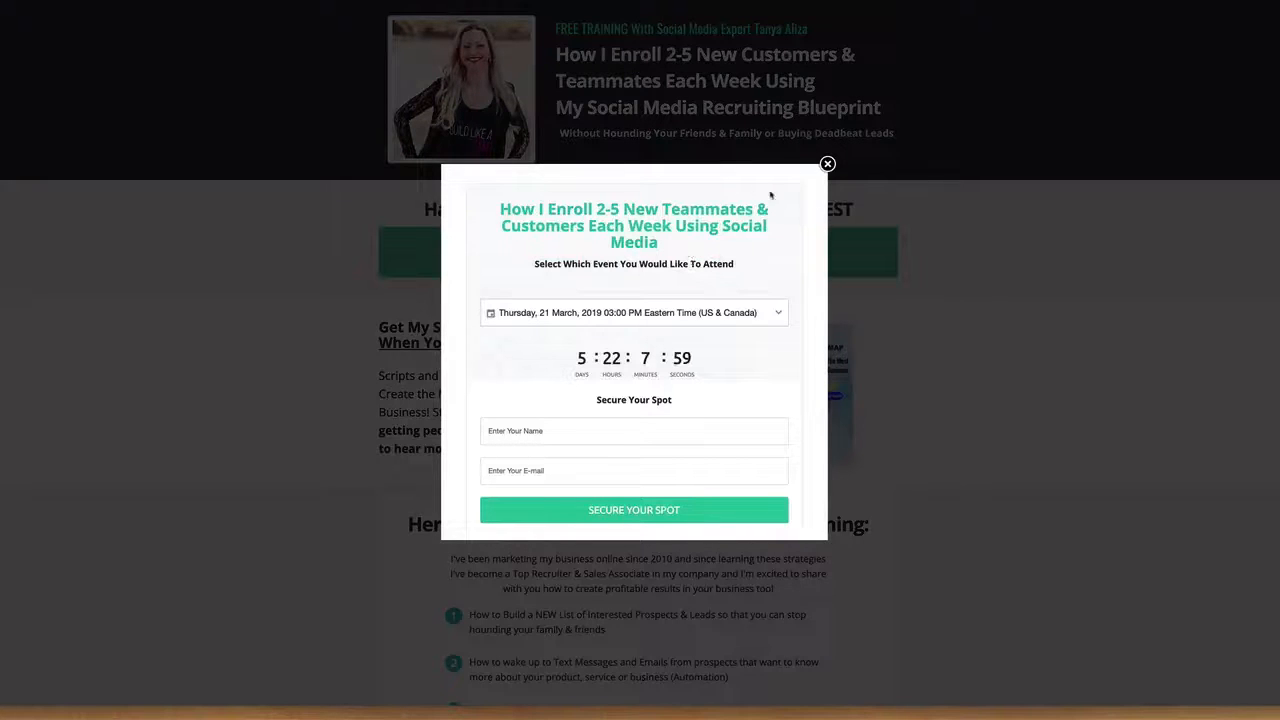
click(827, 164)
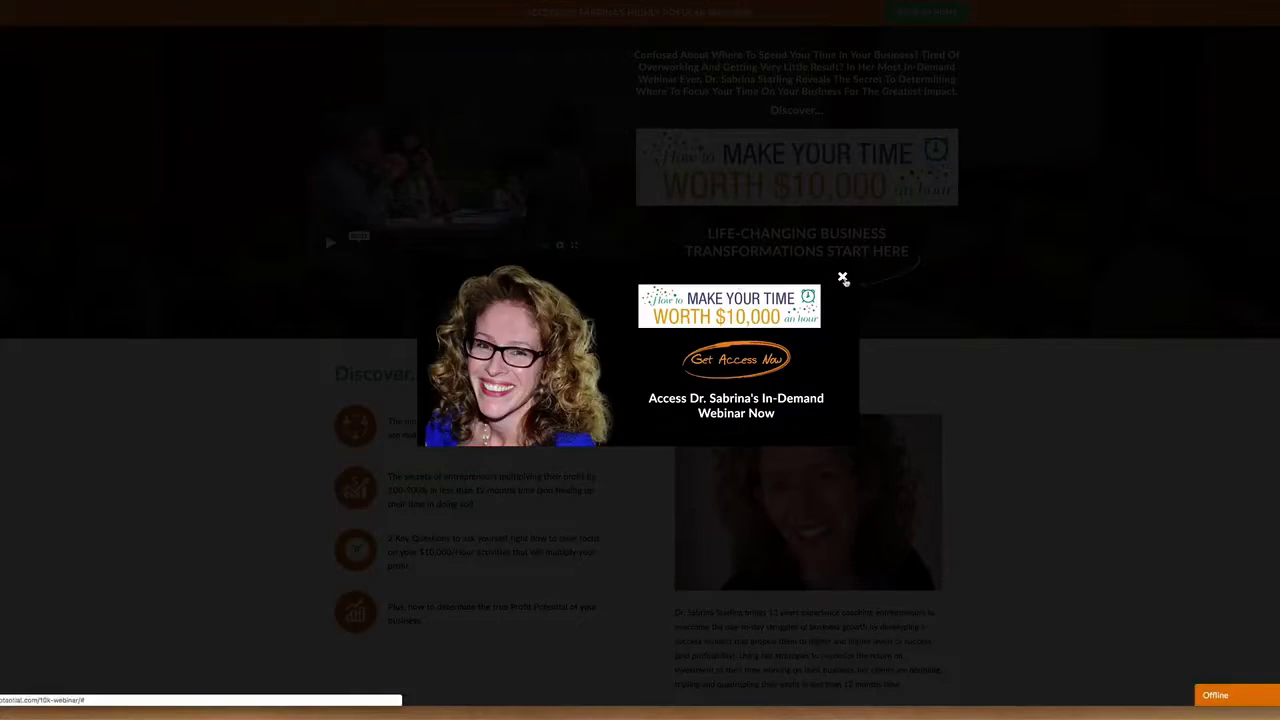
click(843, 279)
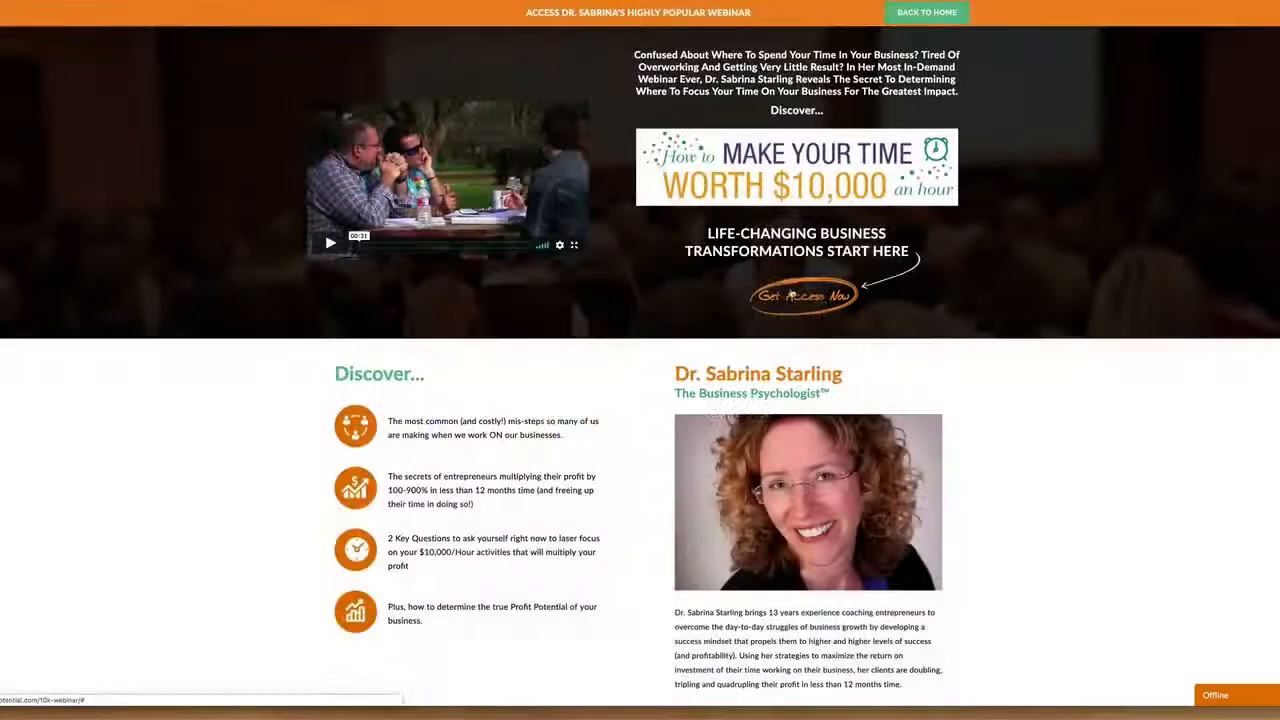
- Preview the registration form for the "How to Make Your Time Worth $10,000 Per Hour" webinar and close it
click(822, 298)
scroll(827, 171, down, 2)
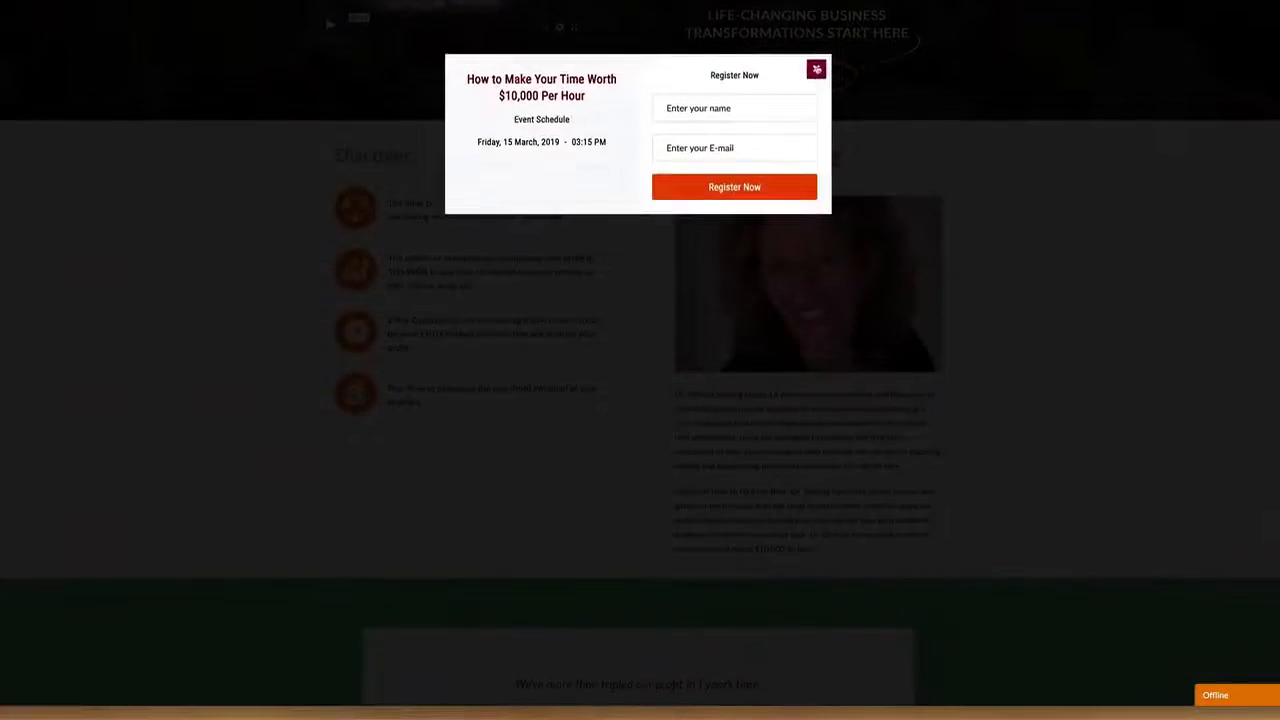
click(827, 171)
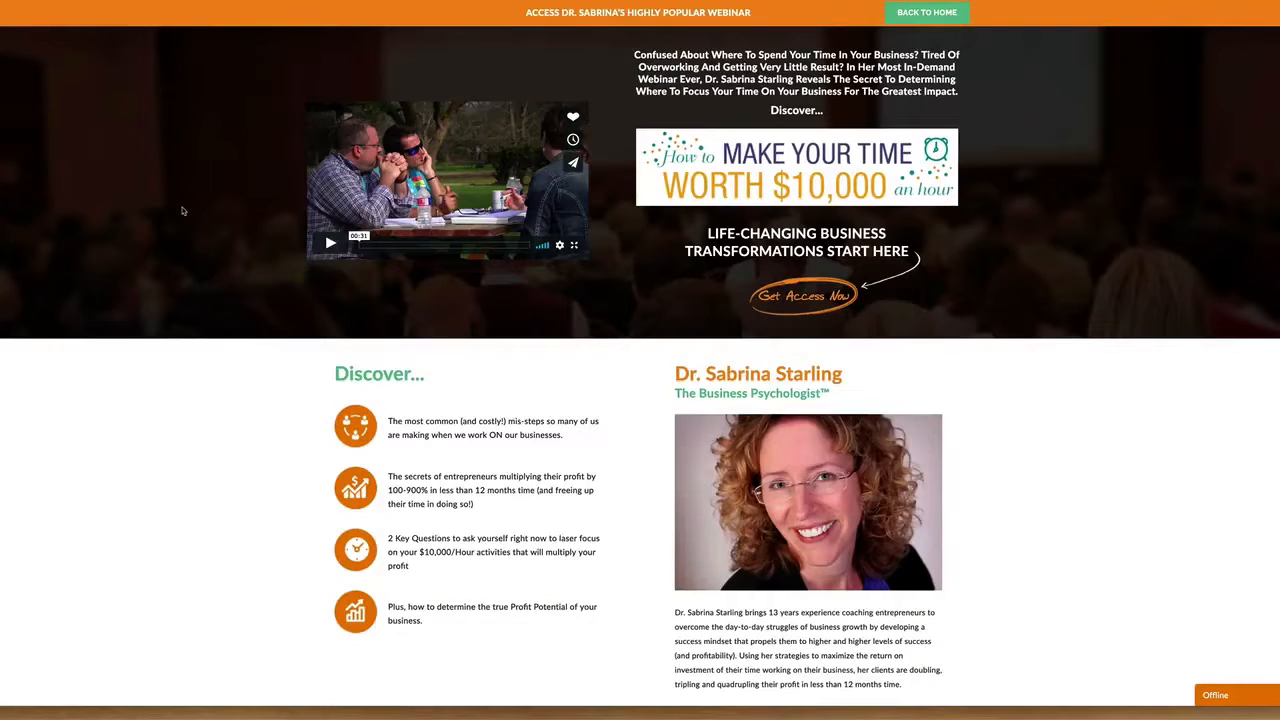